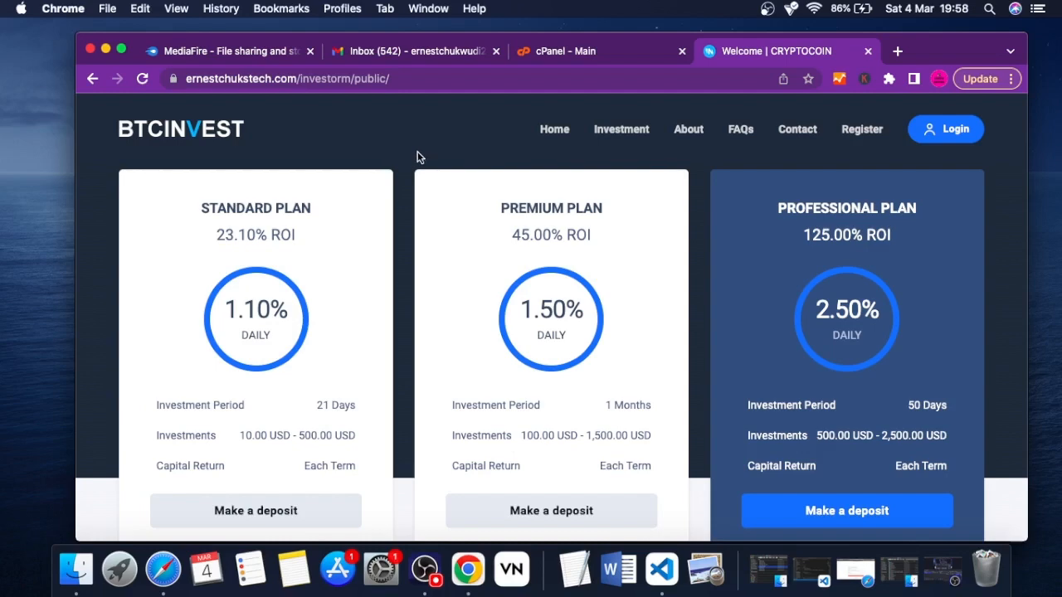
Examine the BTCINVEST home page's investment plans and the investorm folder in the site's web address
scroll(417, 153, "down", 5)
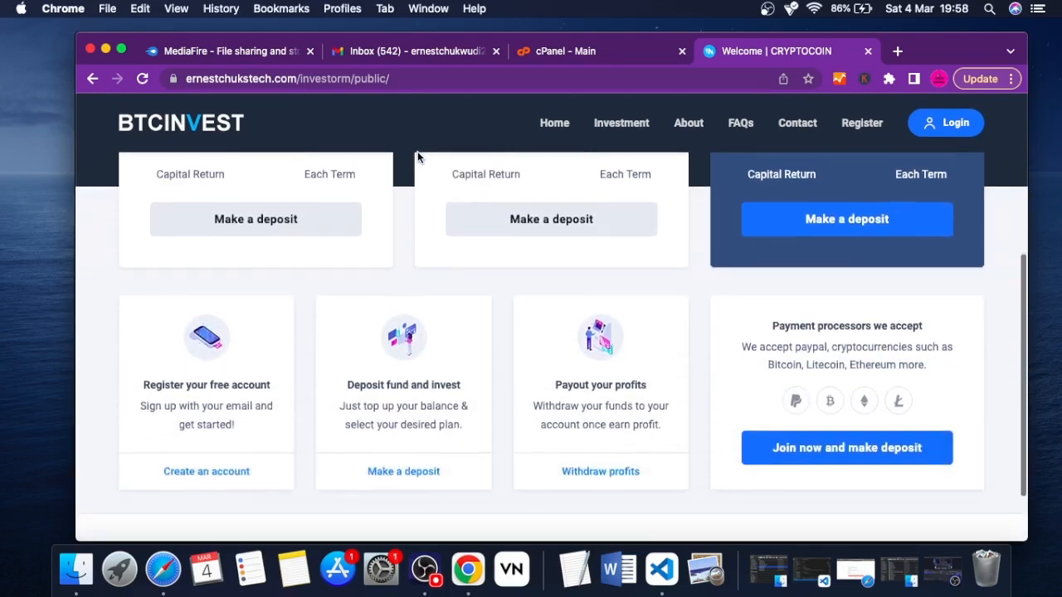
scroll(419, 156, "up", 5)
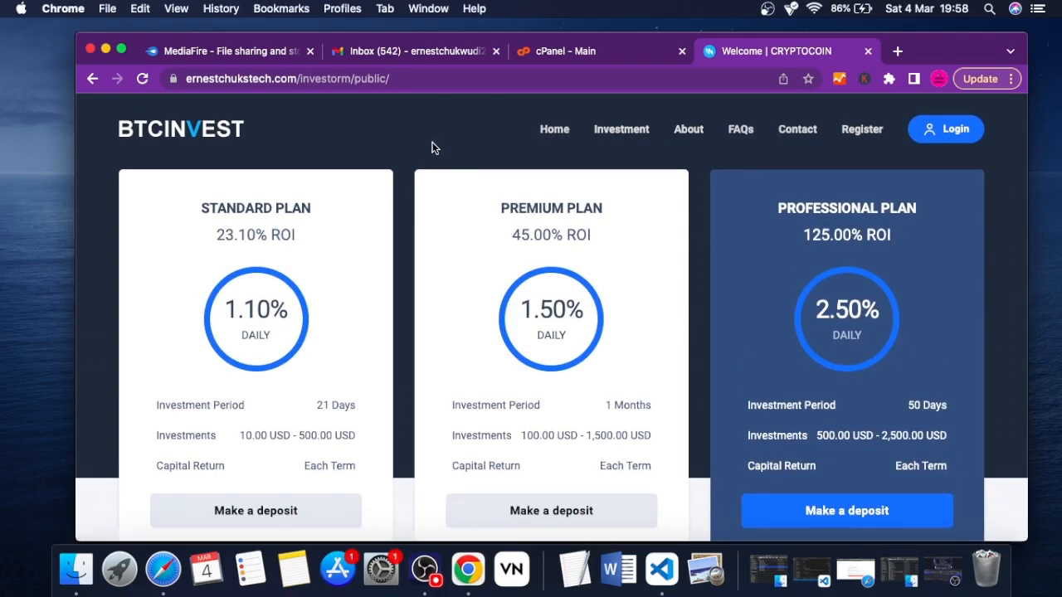
left_click(590, 54)
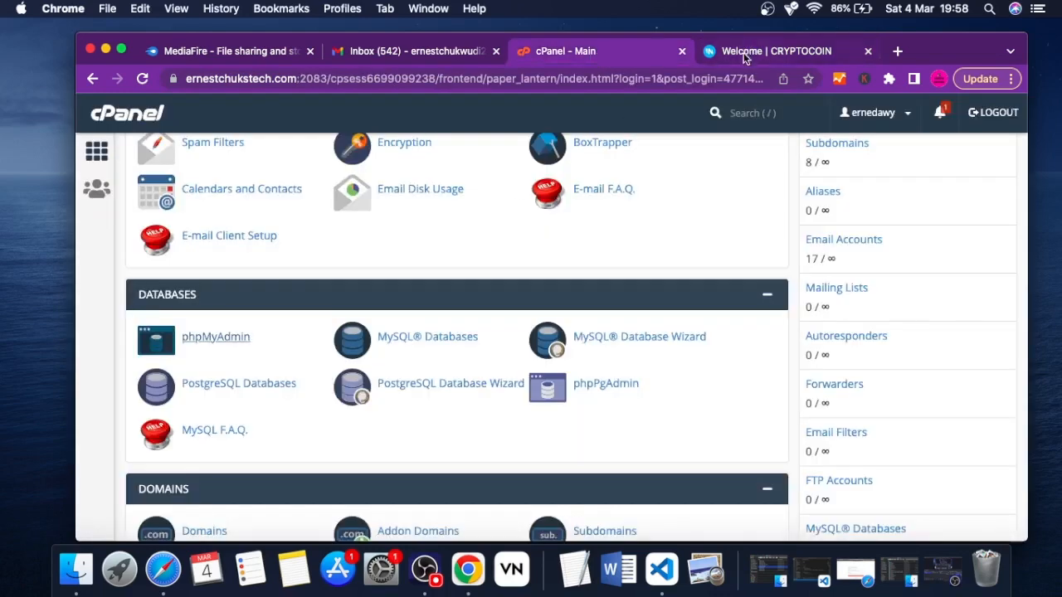
left_click(742, 53)
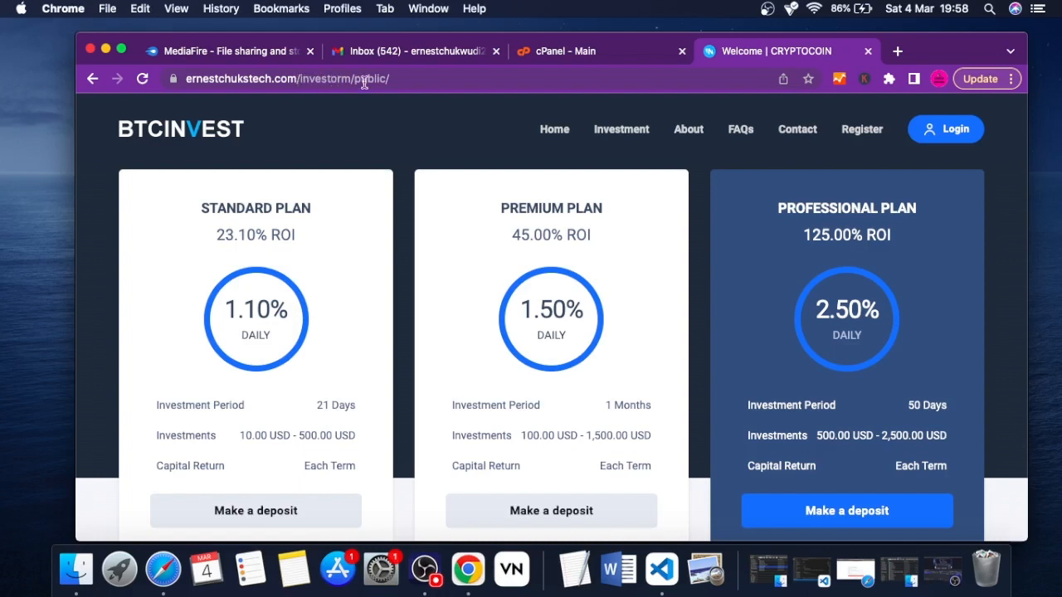
left_click(330, 78)
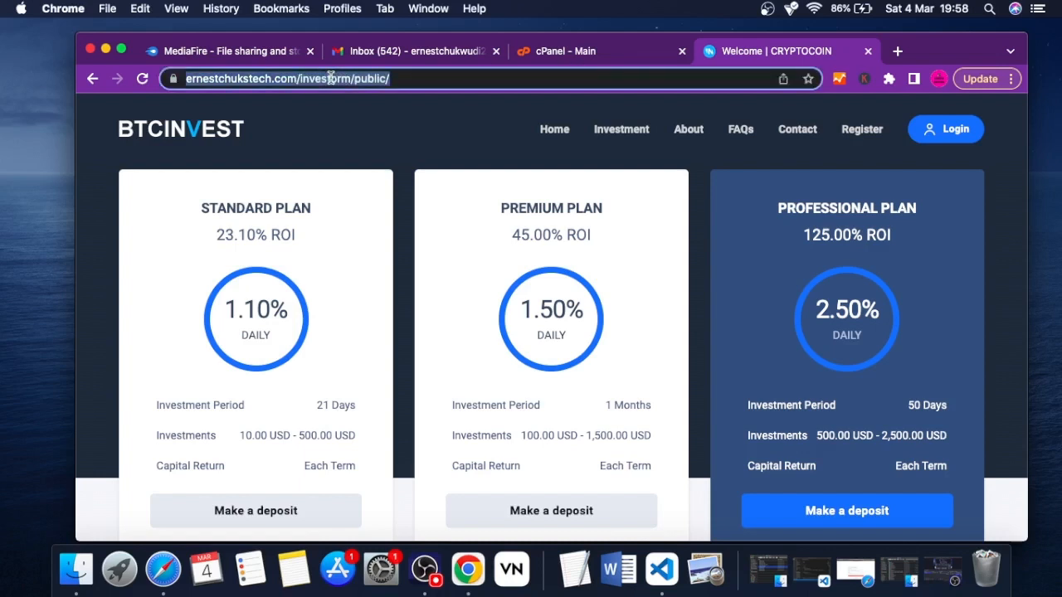
left_click(330, 77)
double_click(370, 78)
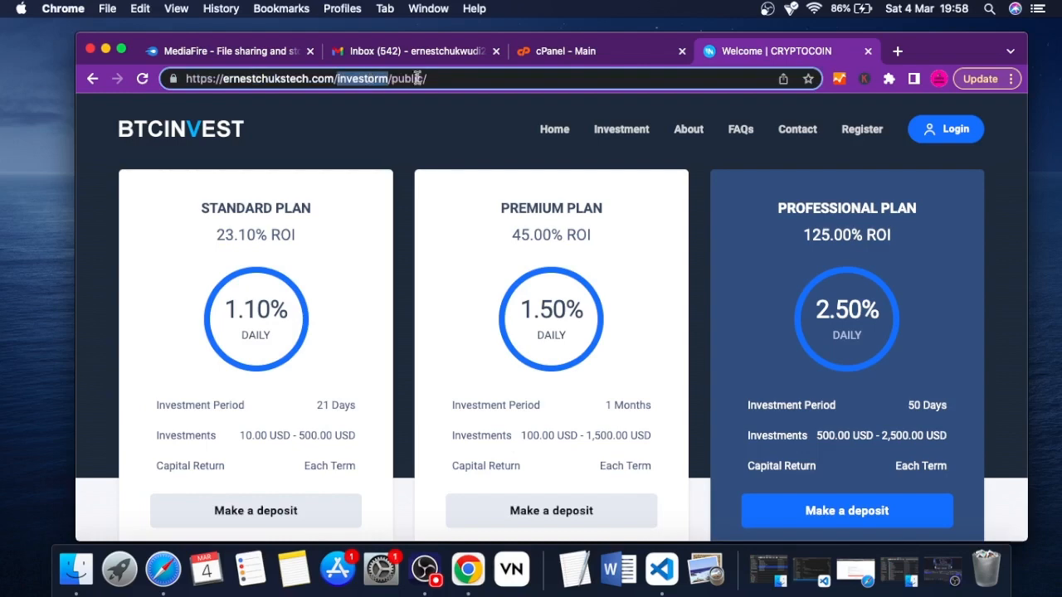
left_click(487, 77)
Open the File Manager from the cPanel main page and close the Welcome | CRYPTOCOIN site page
left_click(575, 52)
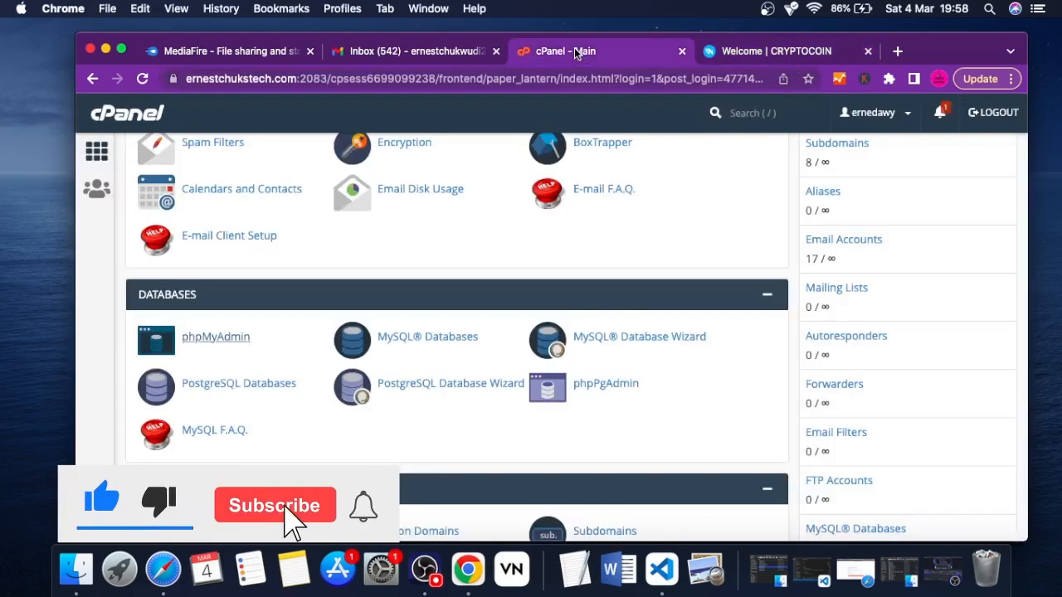
scroll(474, 368, "down", 3)
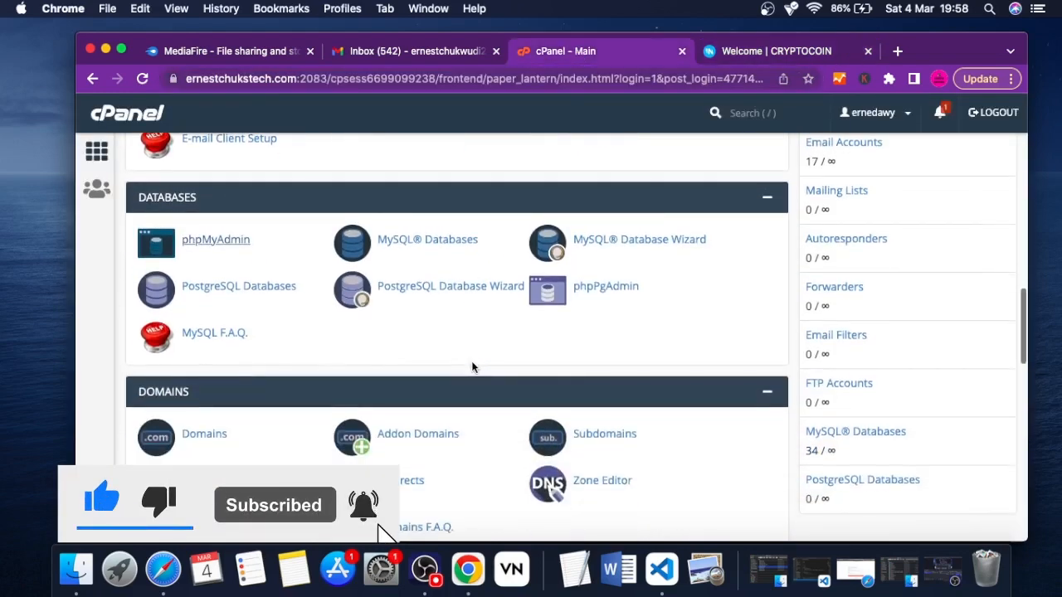
scroll(473, 367, "down", 1)
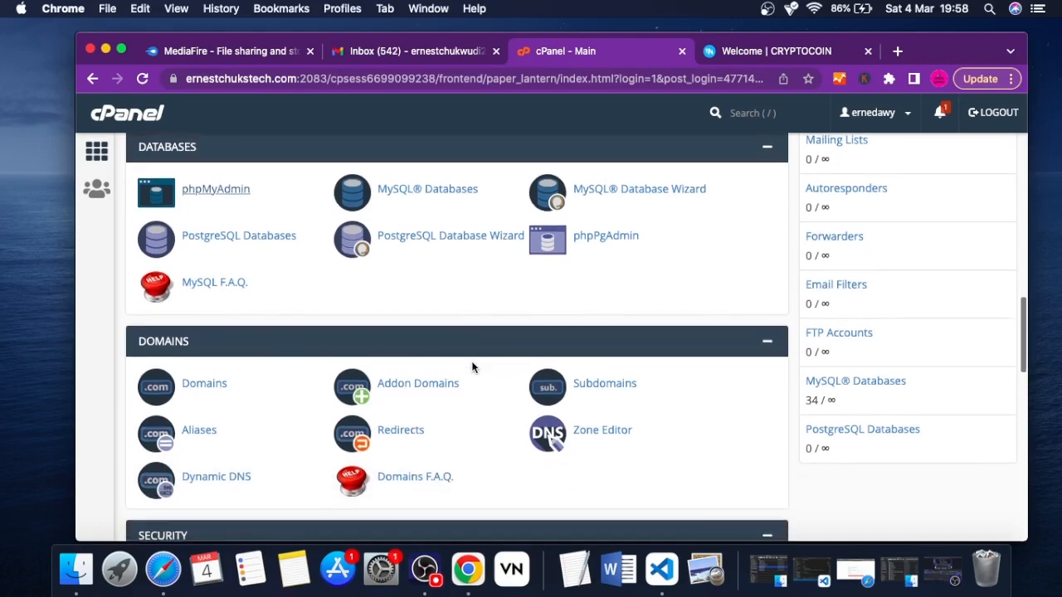
scroll(473, 368, "up", 10)
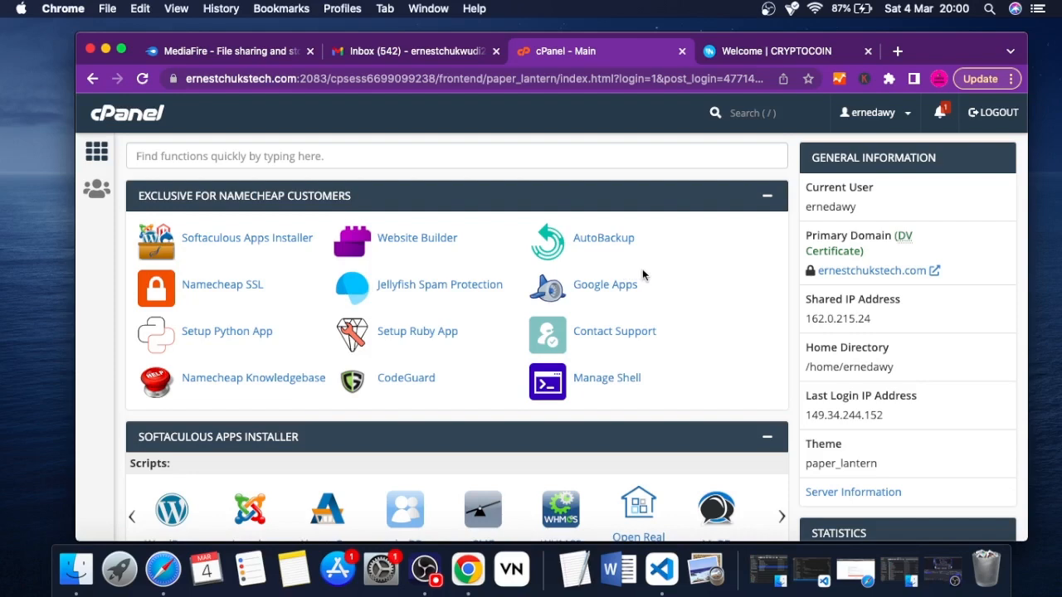
scroll(643, 273, "down", 5)
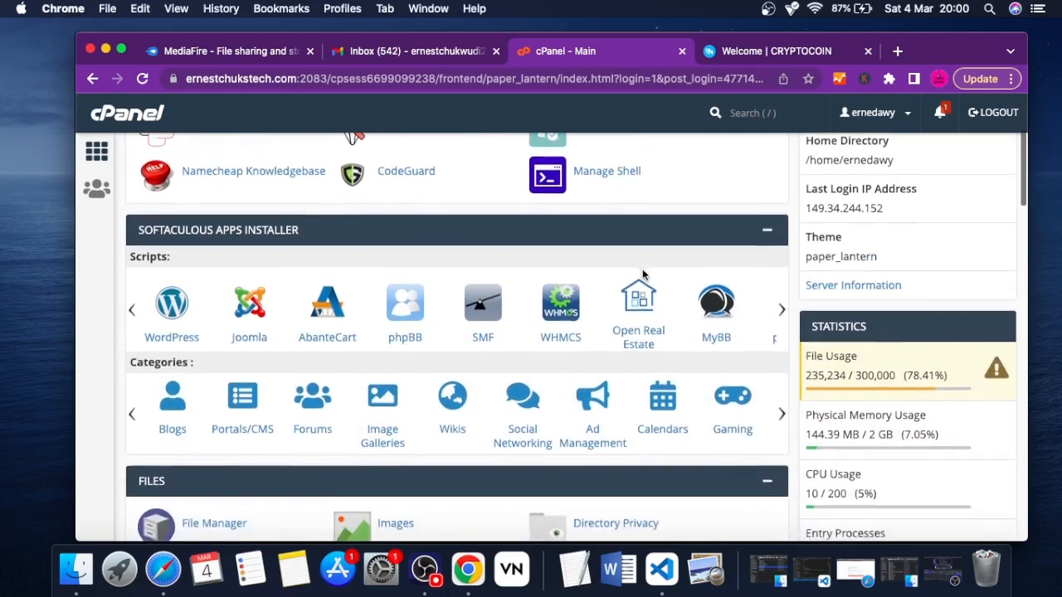
scroll(645, 277, "down", 3)
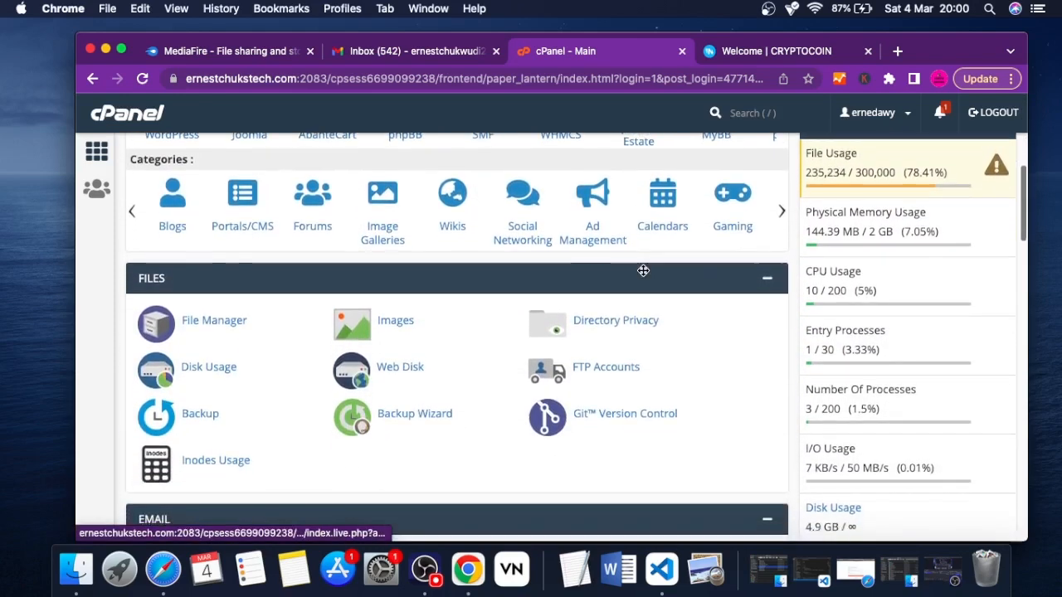
left_click(222, 322)
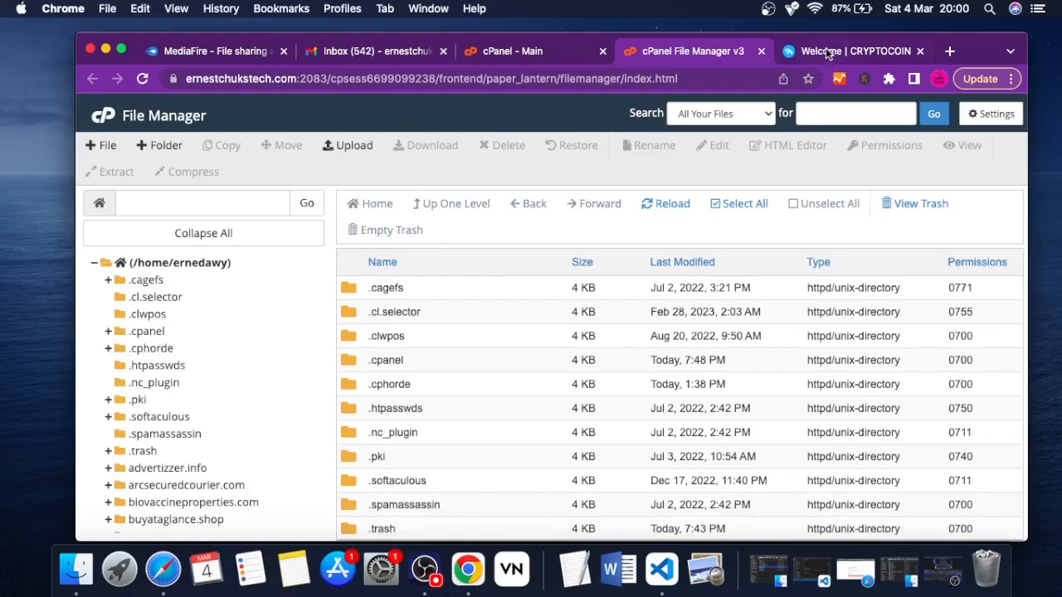
left_click(826, 51)
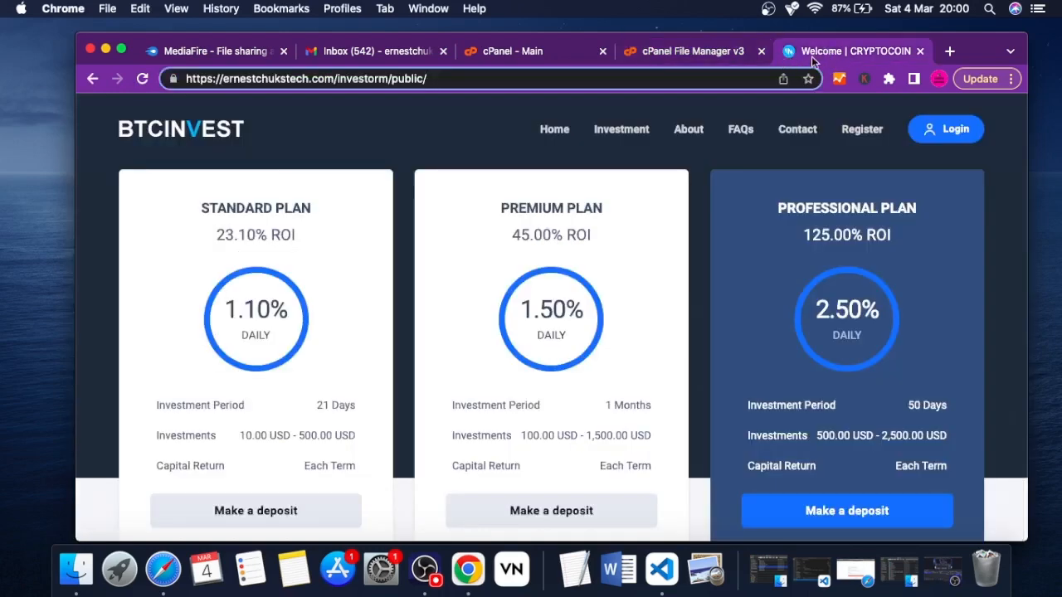
left_click(919, 51)
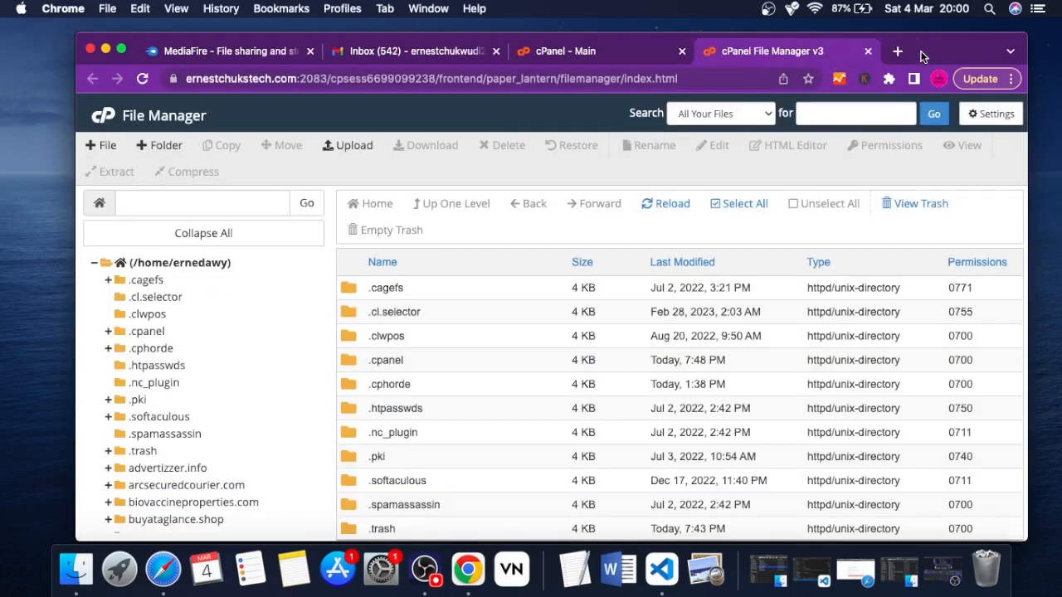
Open the public_html folder from the home directory's folder tree
scroll(435, 373, "down", 3)
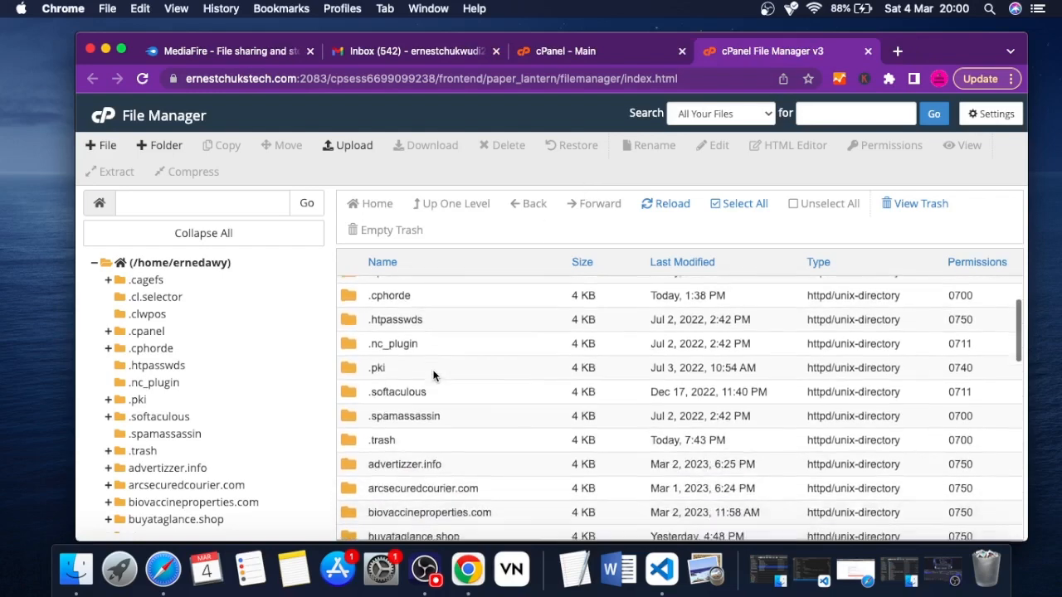
scroll(435, 374, "up", 3)
scroll(192, 437, "down", 8)
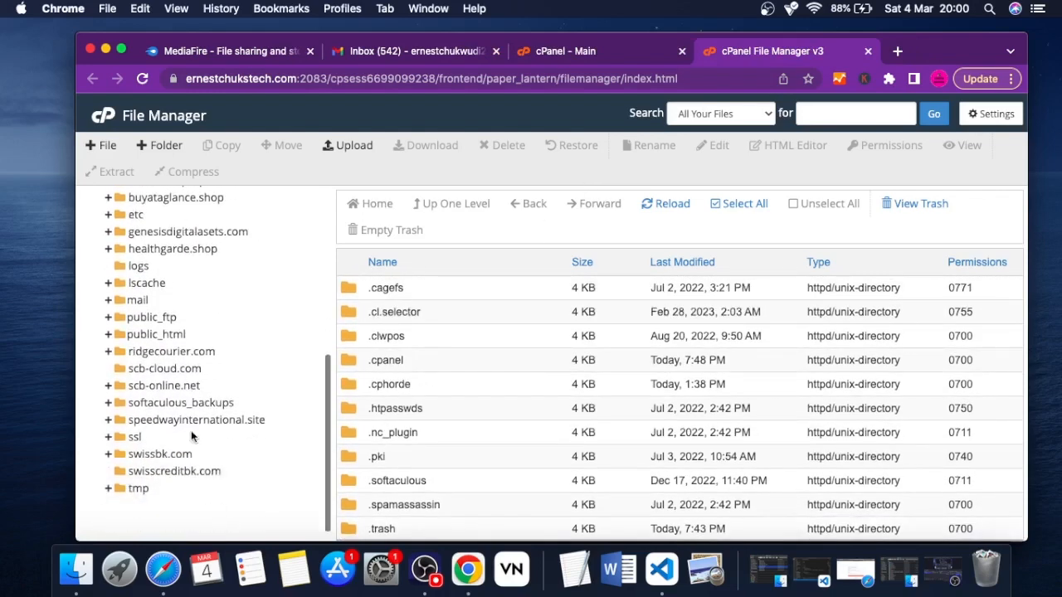
left_click(149, 334)
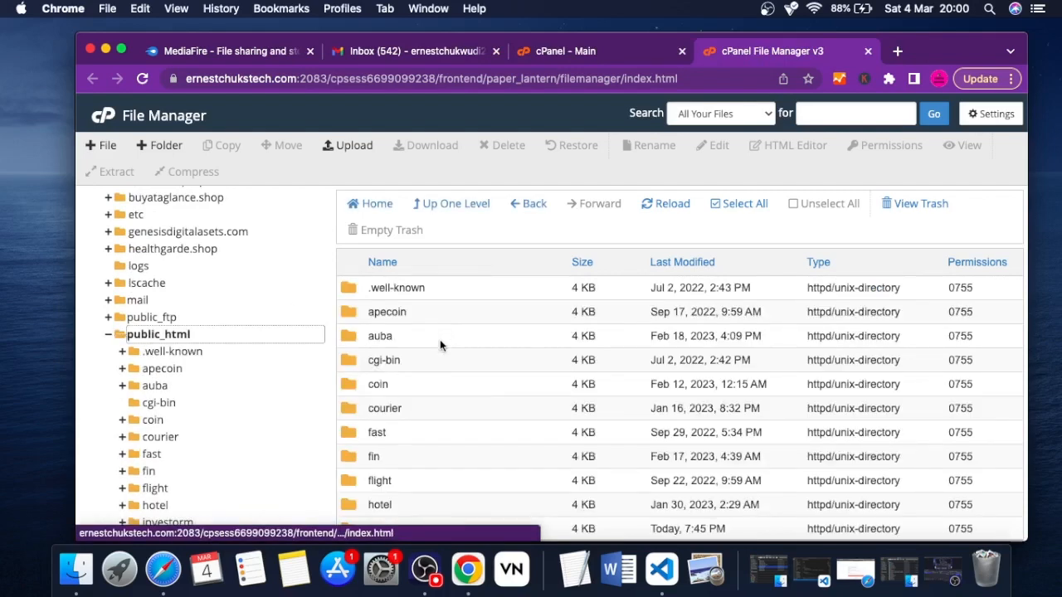
Look through the contents of public_html, including its investorm folder
scroll(435, 397, "down", 2)
scroll(435, 395, "down", 5)
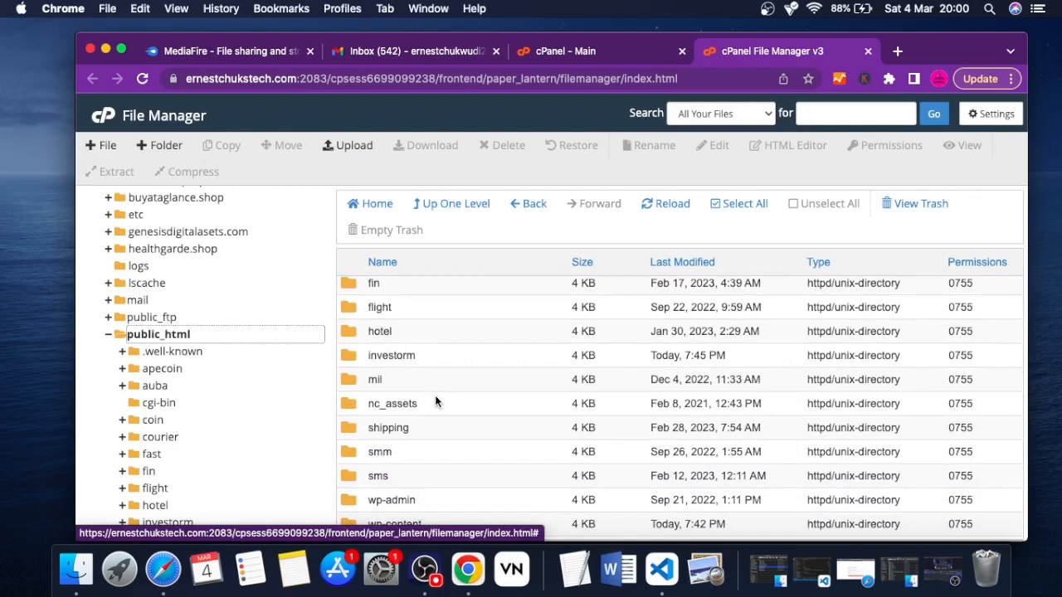
scroll(435, 397, "up", 1)
double_click(346, 357)
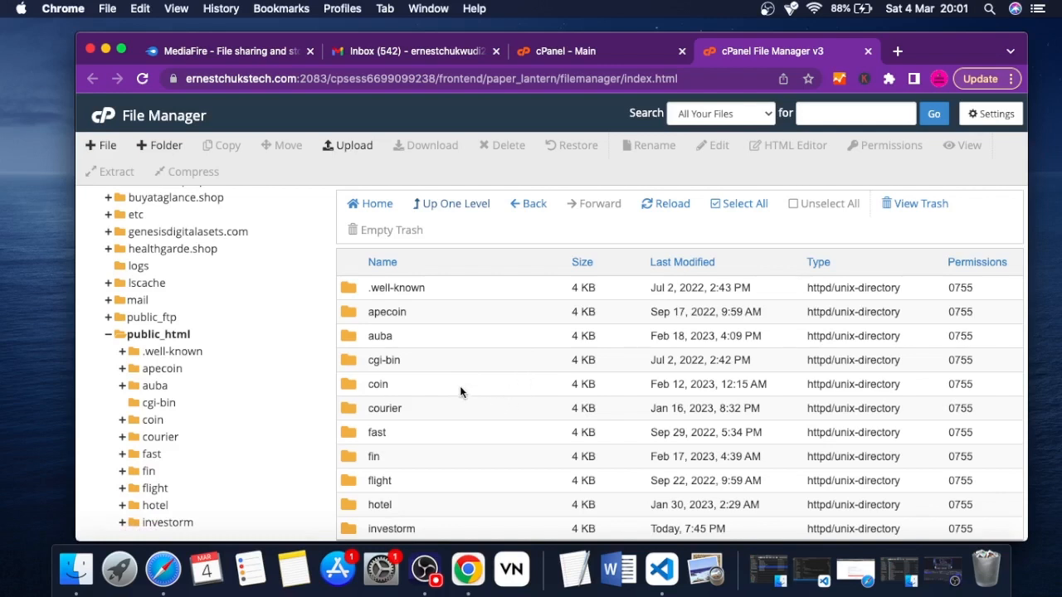
scroll(459, 386, "down", 10)
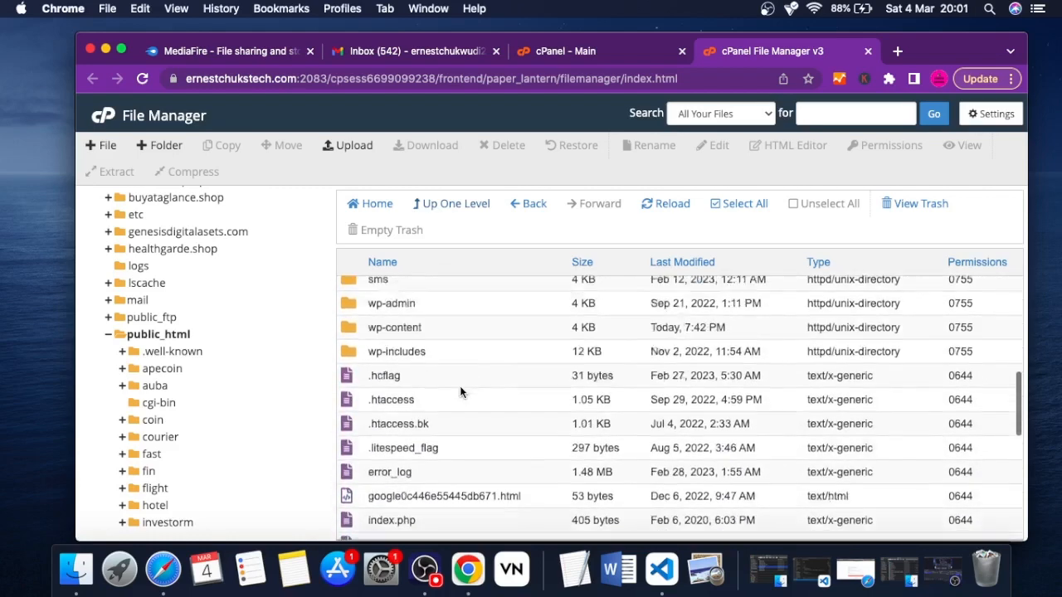
scroll(459, 386, "up", 10)
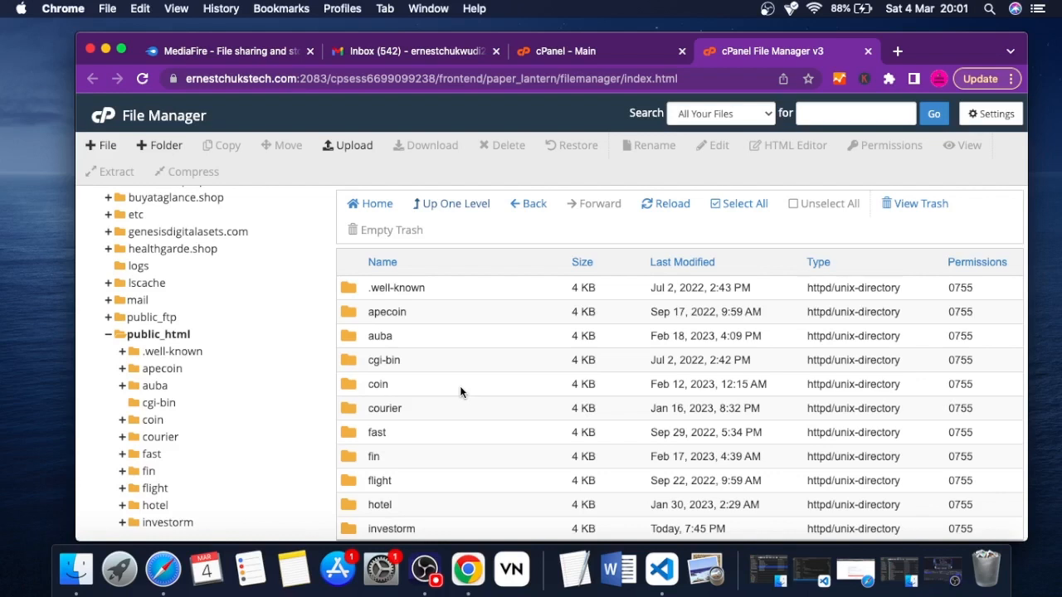
Create a new folder named inv in /public_html
left_click(168, 148)
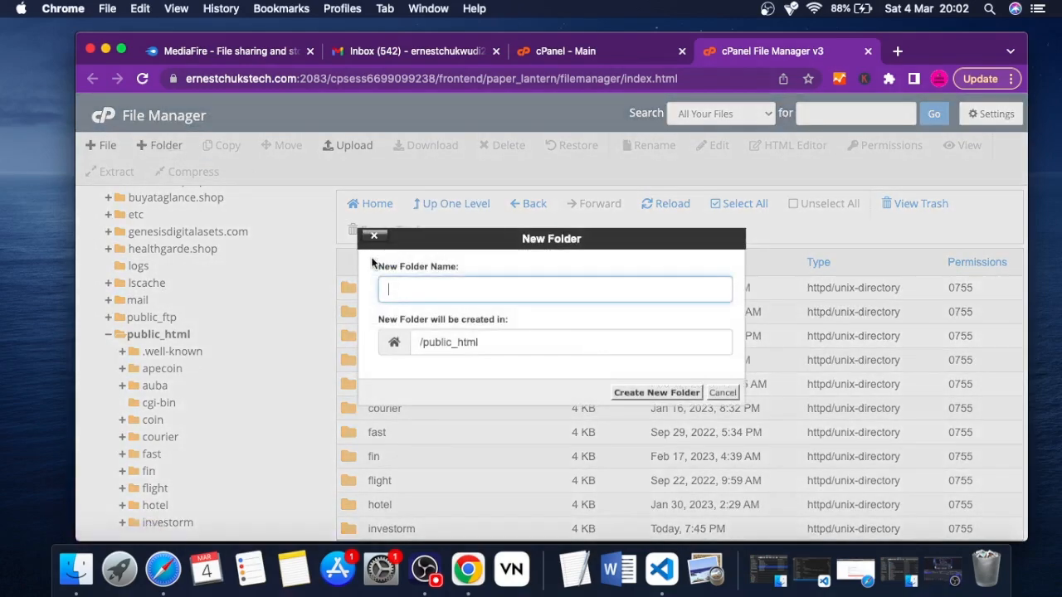
type("inv")
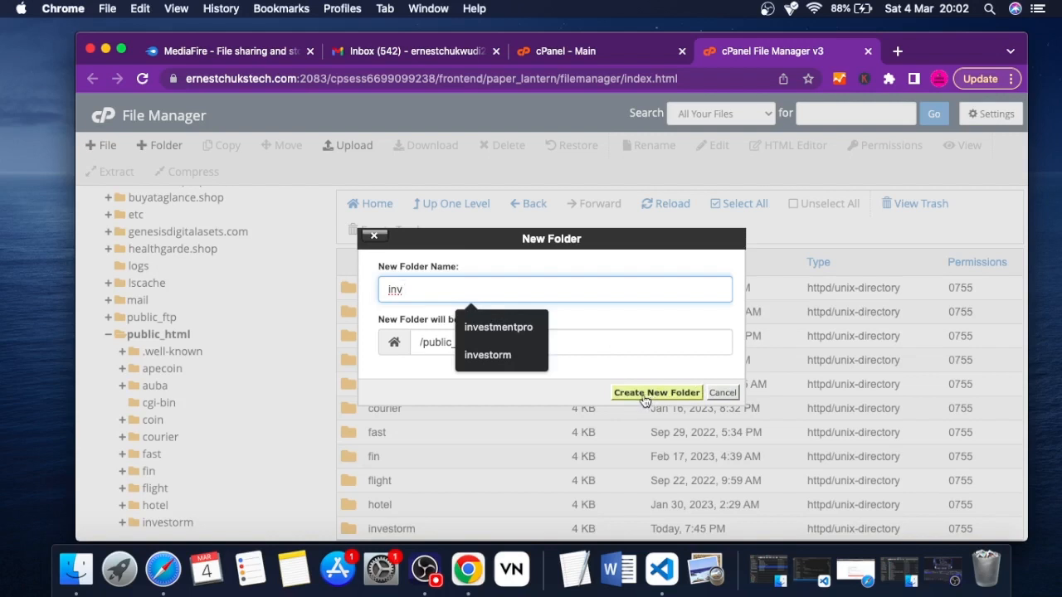
left_click(601, 368)
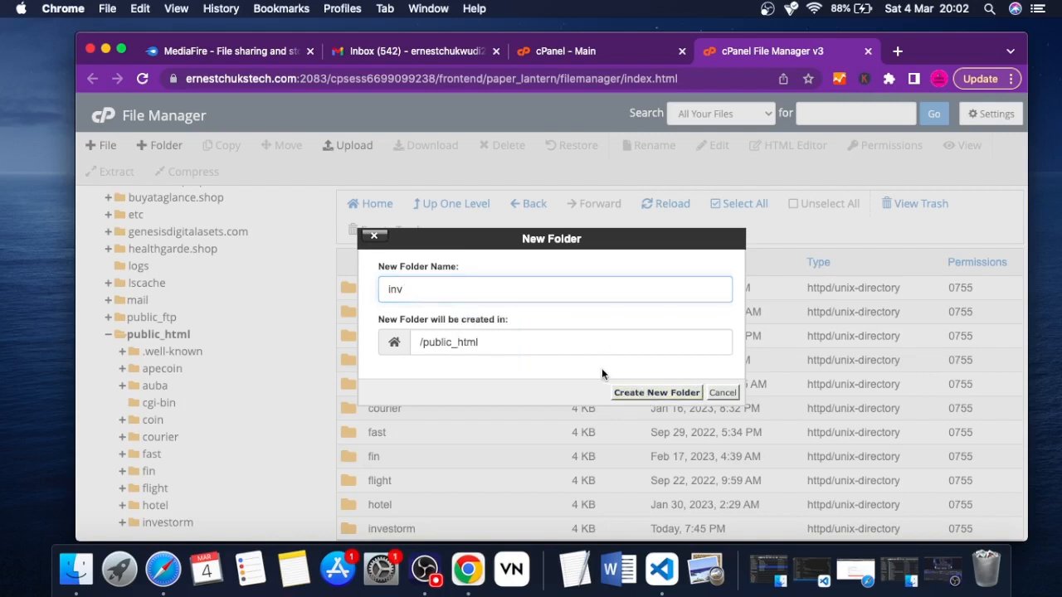
left_click(648, 393)
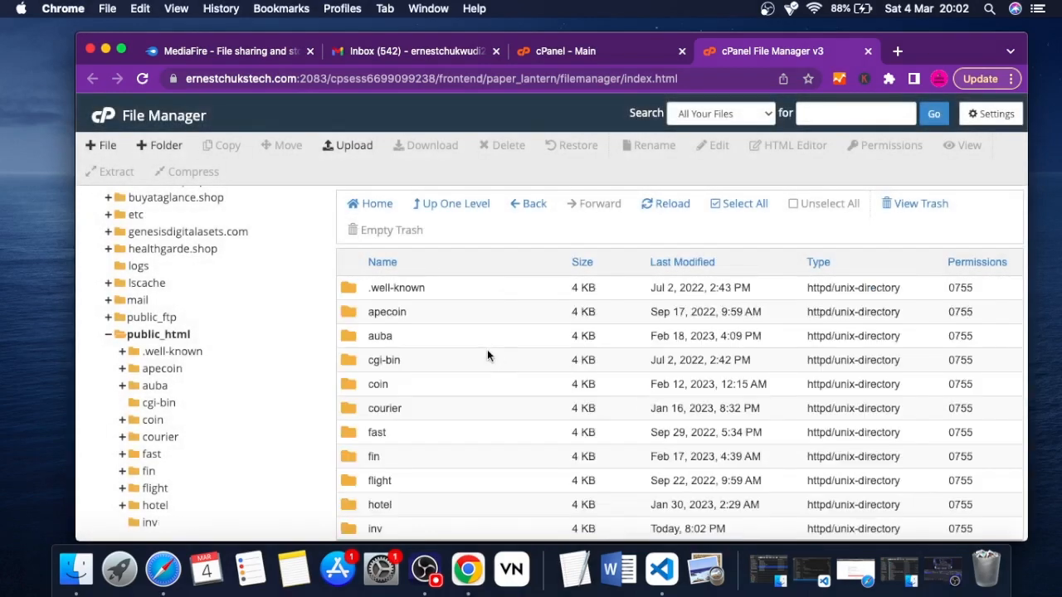
Open the inv folder inside public_html
scroll(484, 347, "down", 3)
scroll(484, 345, "down", 3)
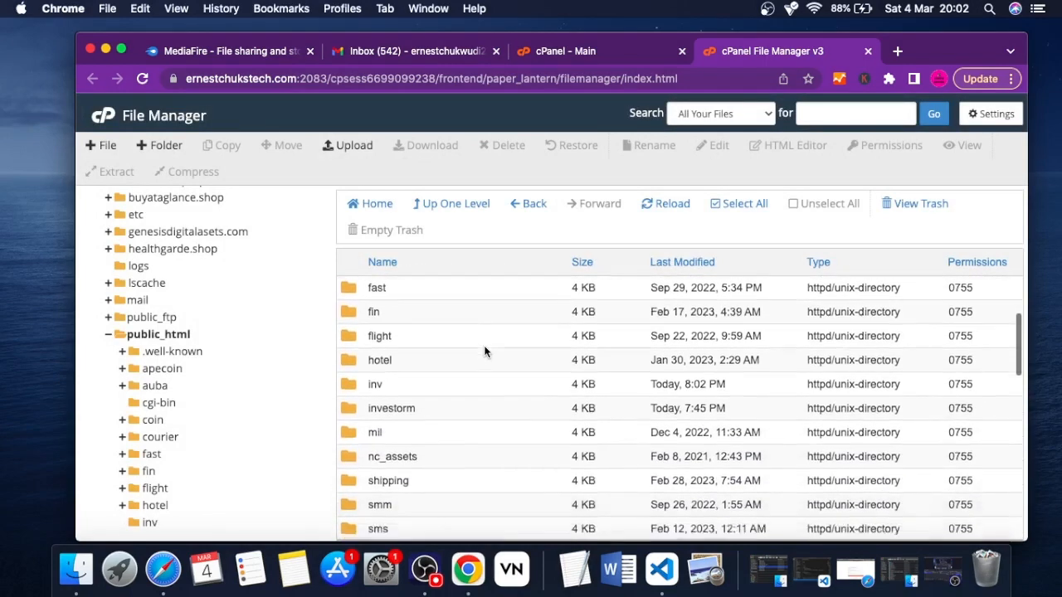
double_click(350, 387)
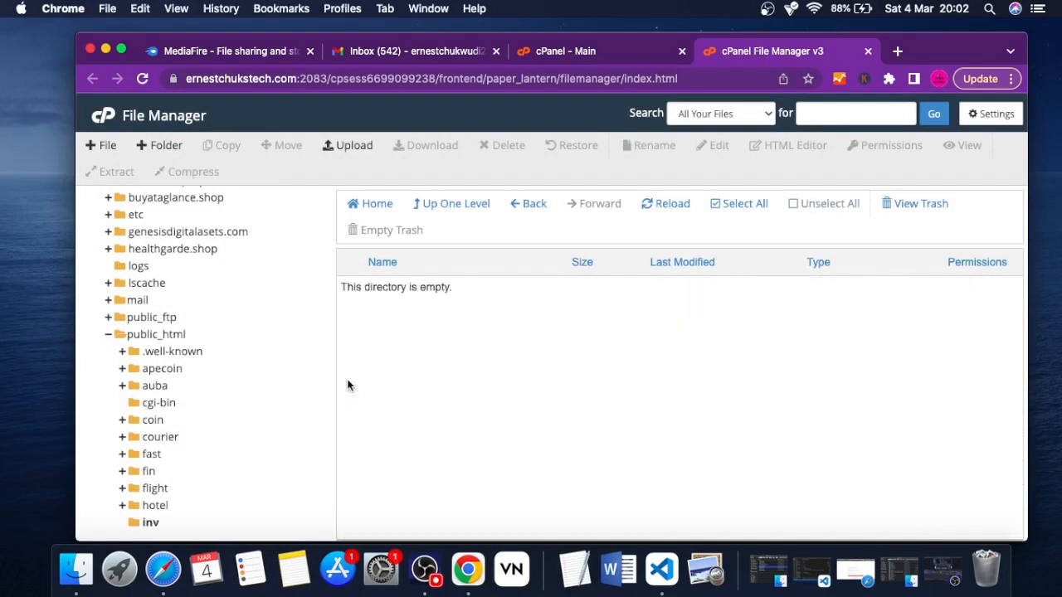
Upload BTCINVEST.zip from the Scripts folder in Documents into public_html/inv, and go back to the inv directory
left_click(369, 152)
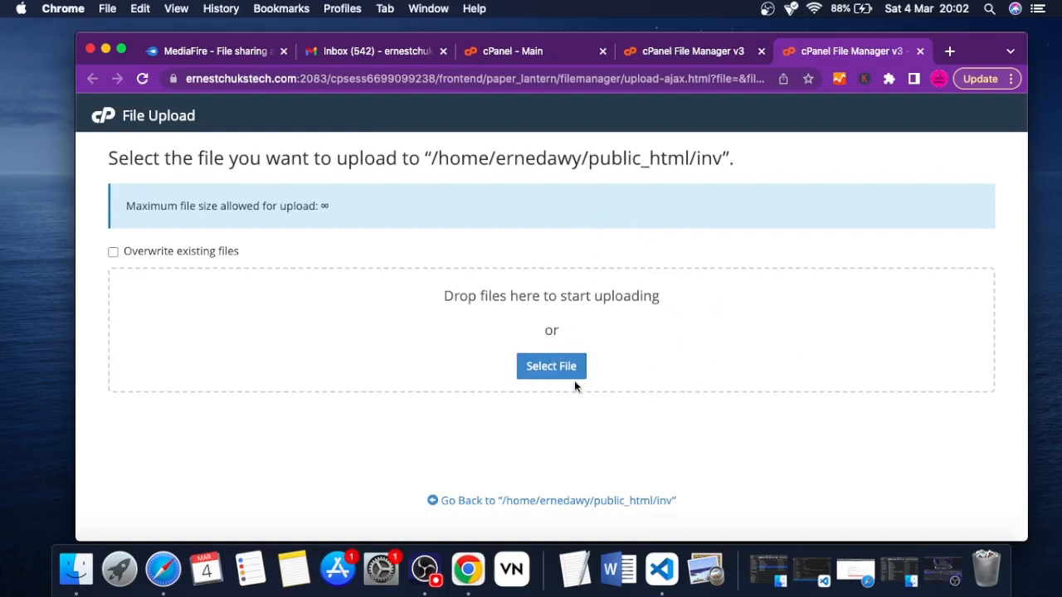
left_click(547, 374)
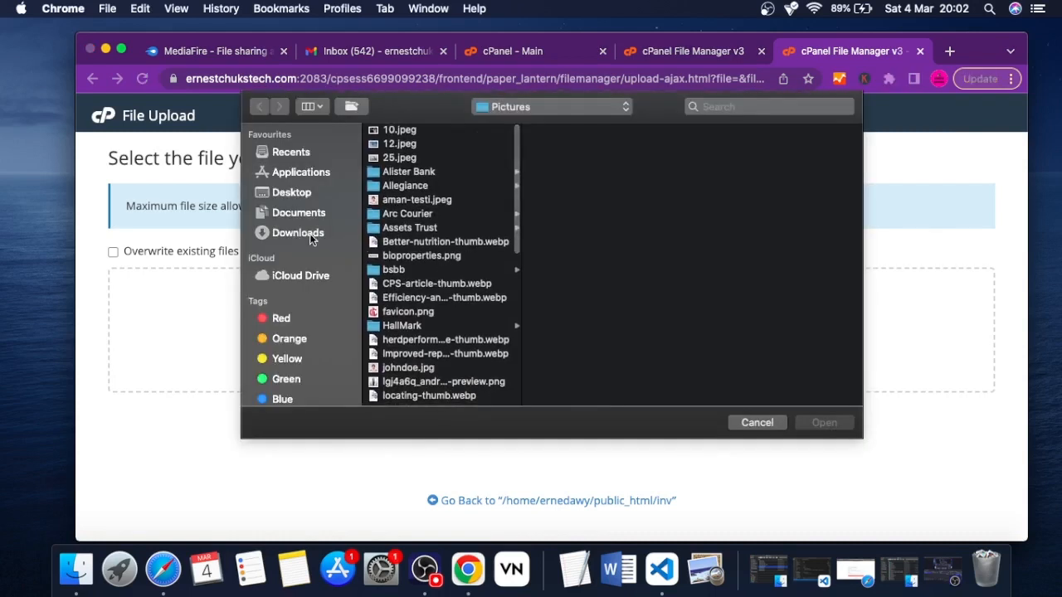
left_click(306, 212)
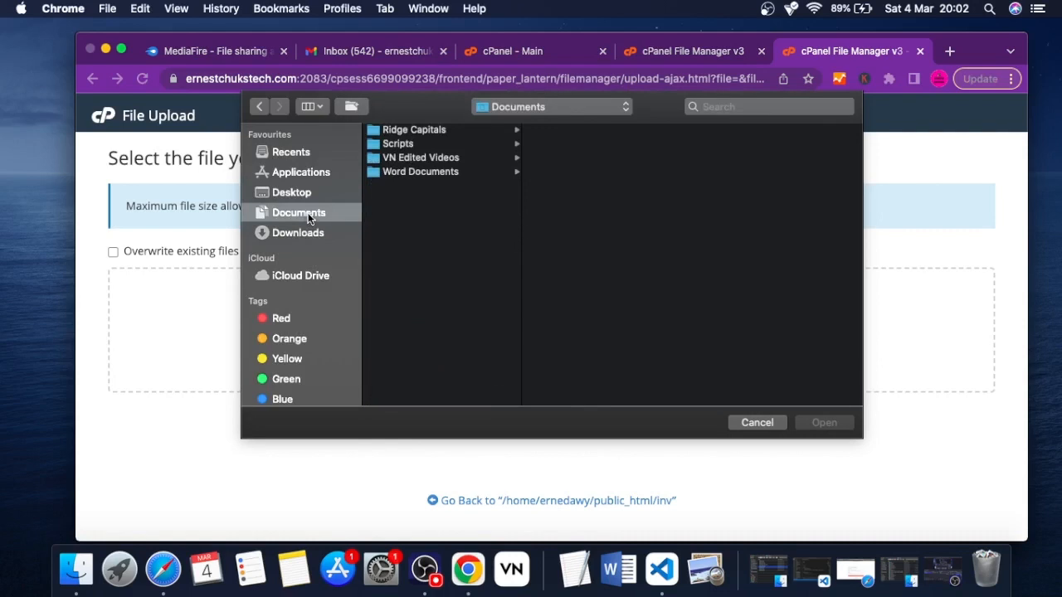
left_click(375, 143)
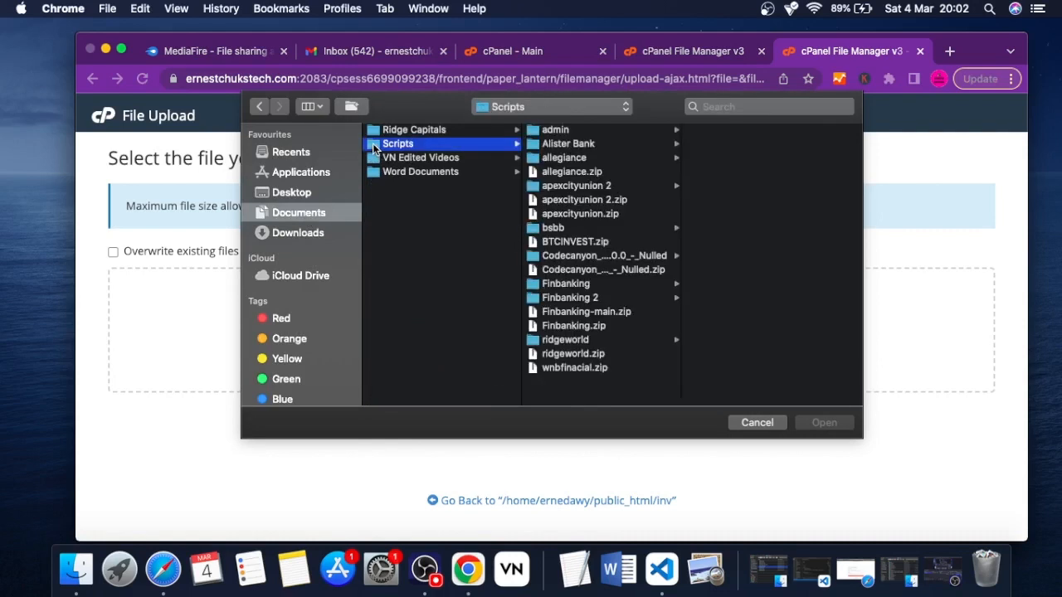
left_click(578, 244)
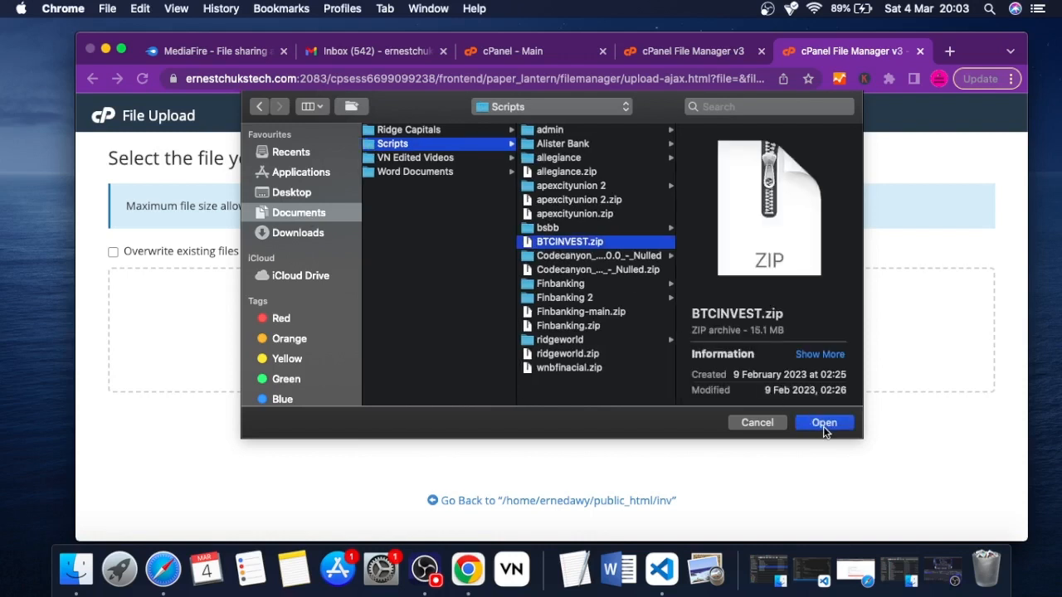
left_click(824, 424)
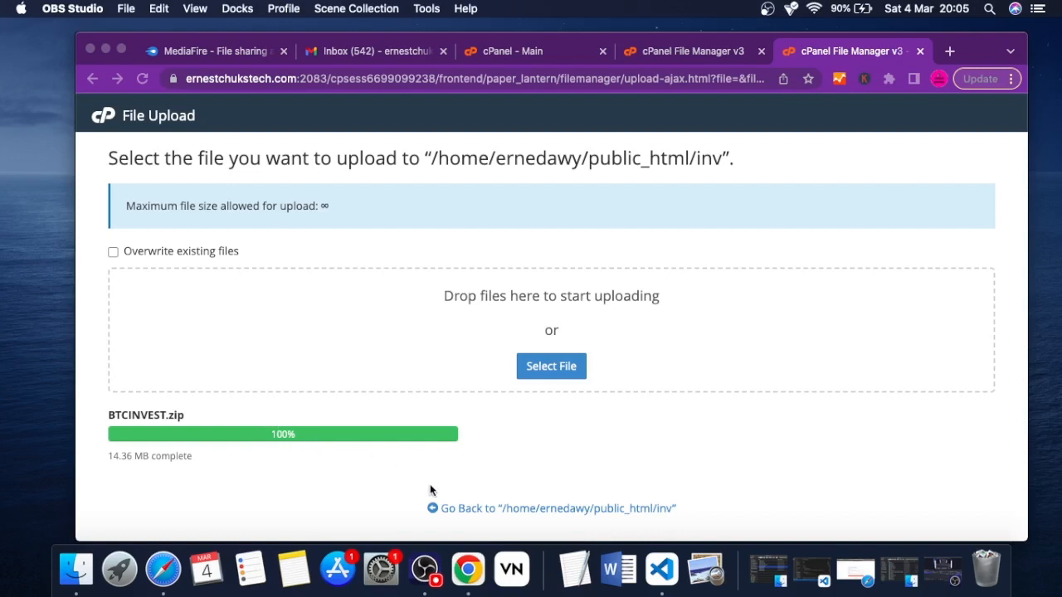
left_click(464, 511)
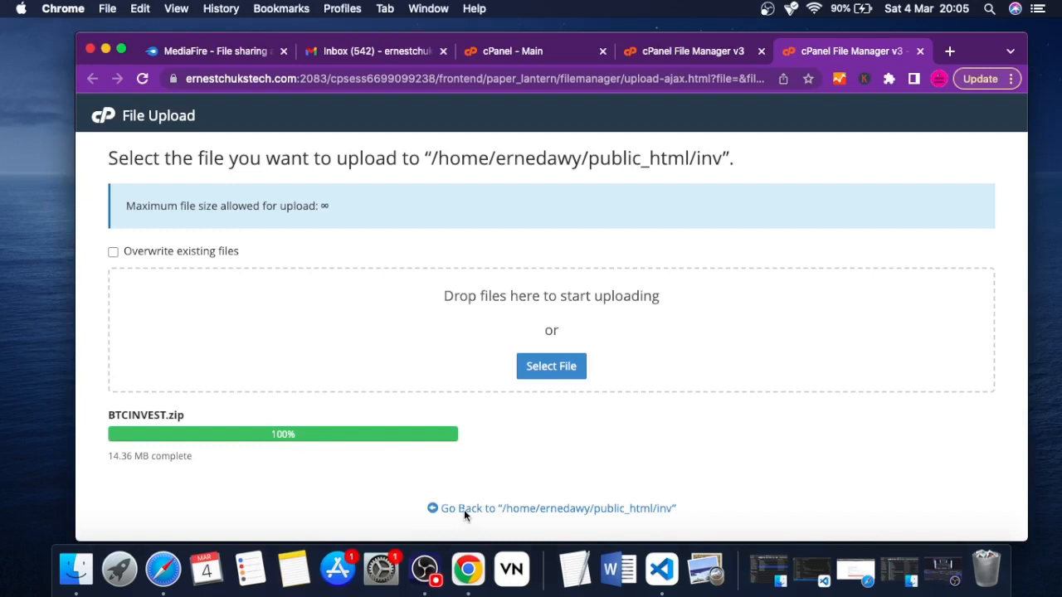
Extract BTCINVEST.zip into /public_html/inv and refresh the folder listing
left_click(470, 510)
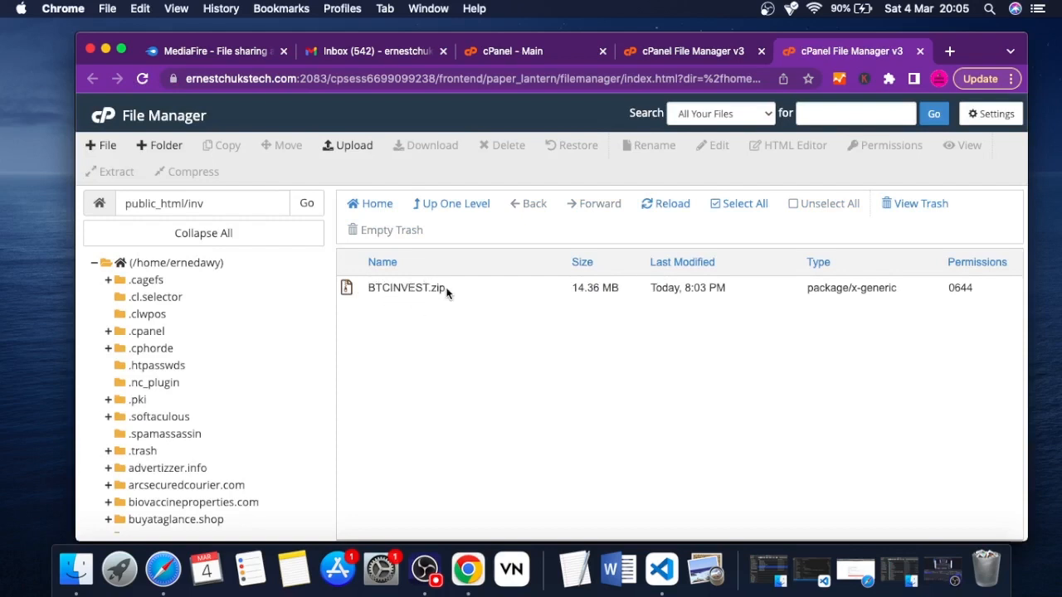
right_click(405, 290)
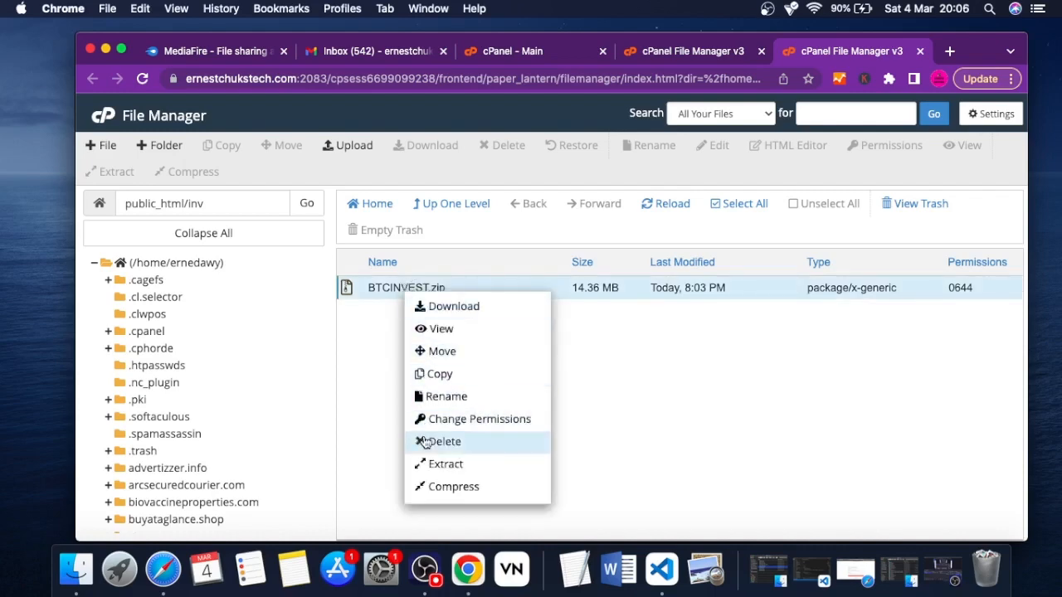
left_click(445, 464)
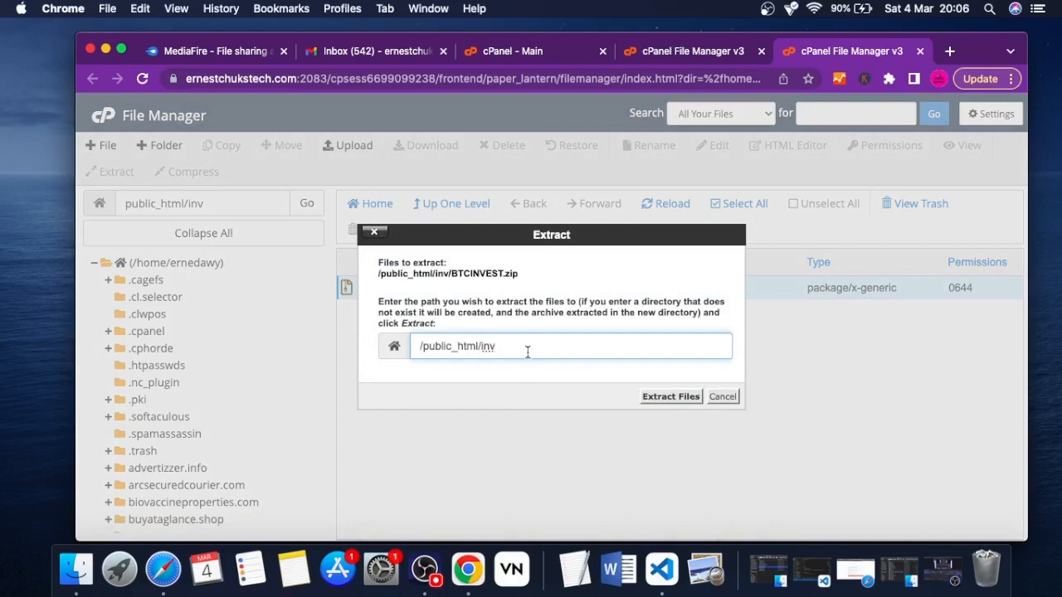
left_click(664, 398)
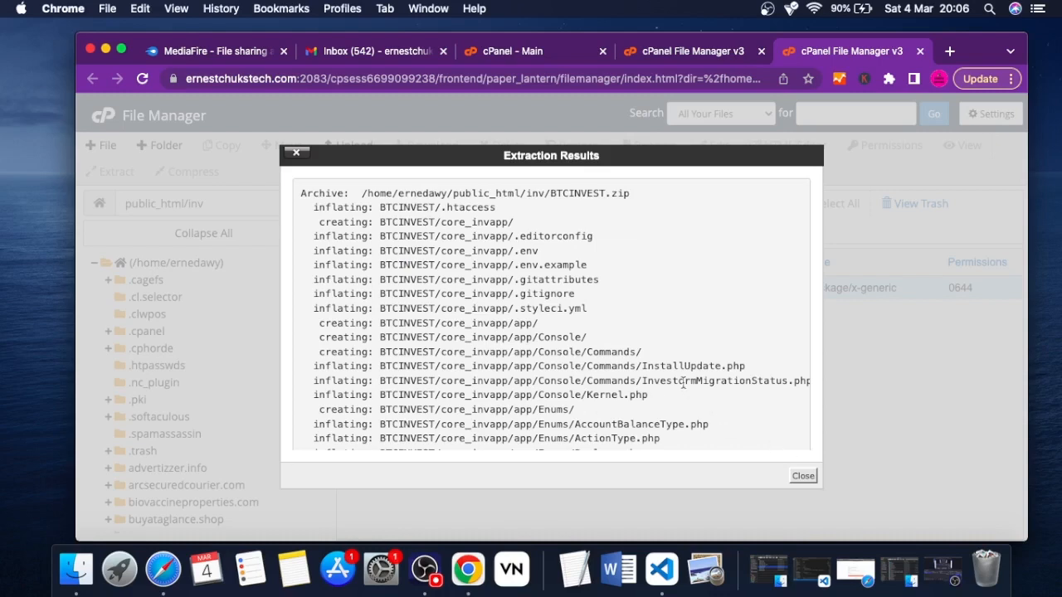
left_click(803, 475)
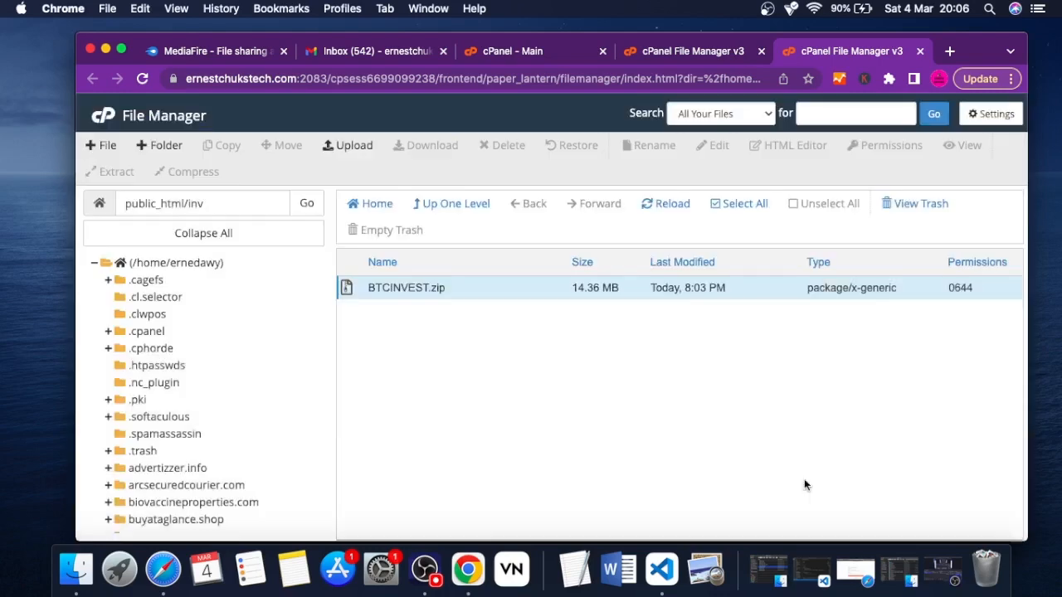
left_click(671, 206)
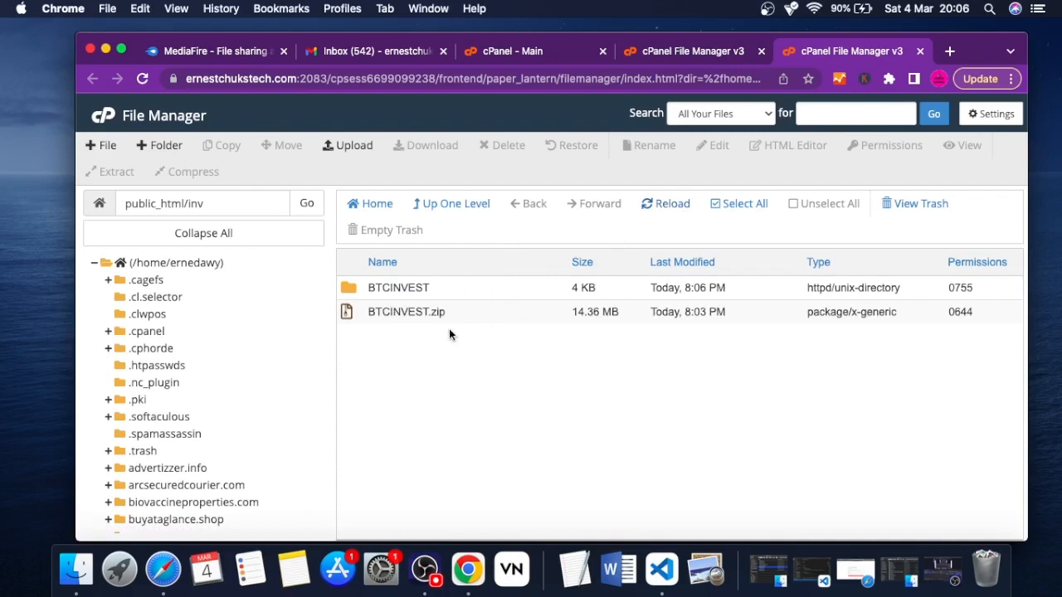
Permanently delete BTCINVEST.zip from the inv folder, skipping the trash
right_click(349, 310)
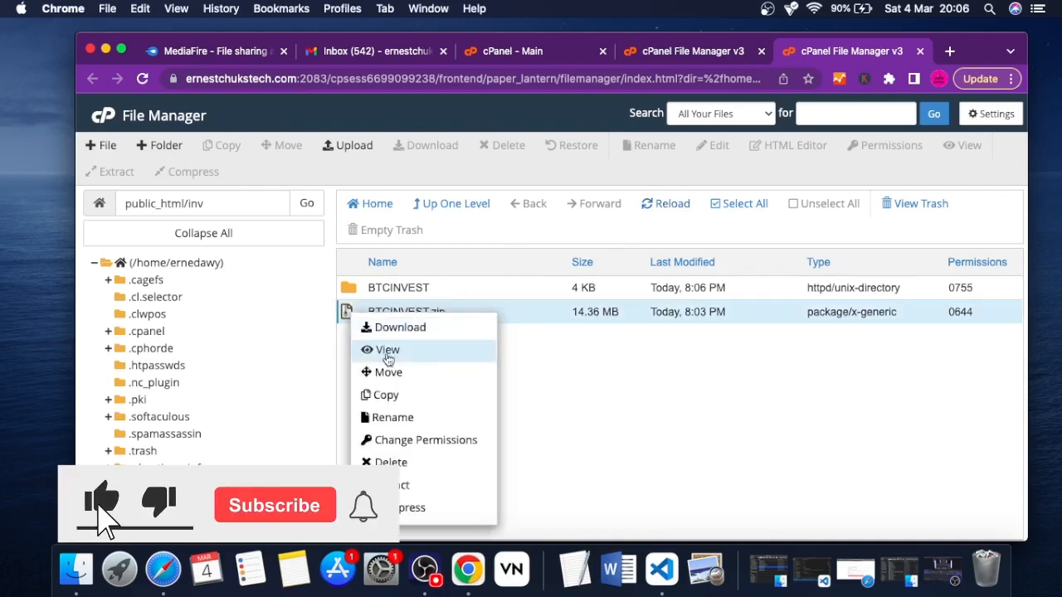
left_click(398, 463)
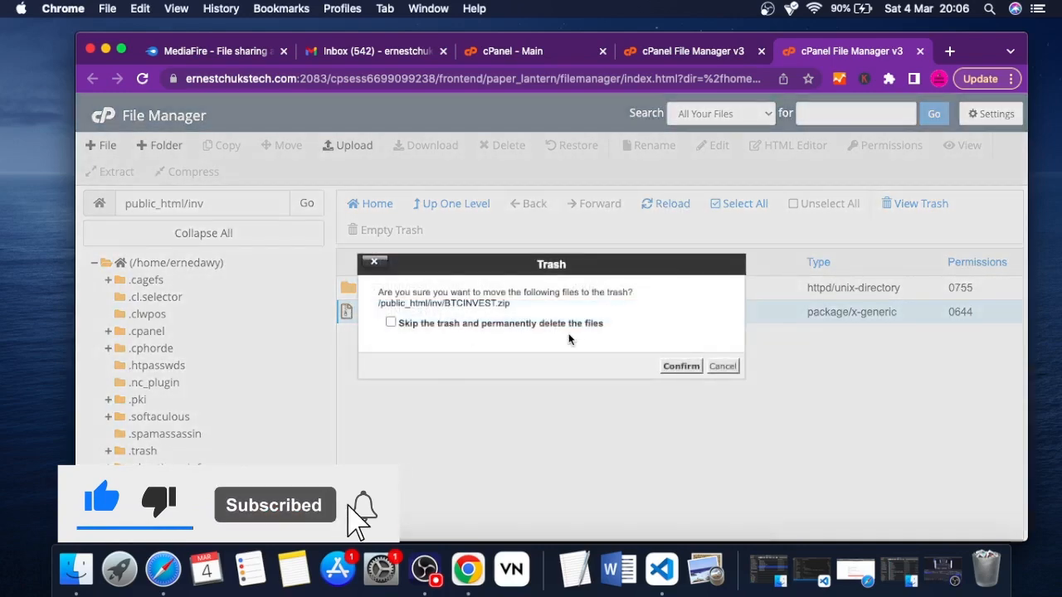
left_click(545, 324)
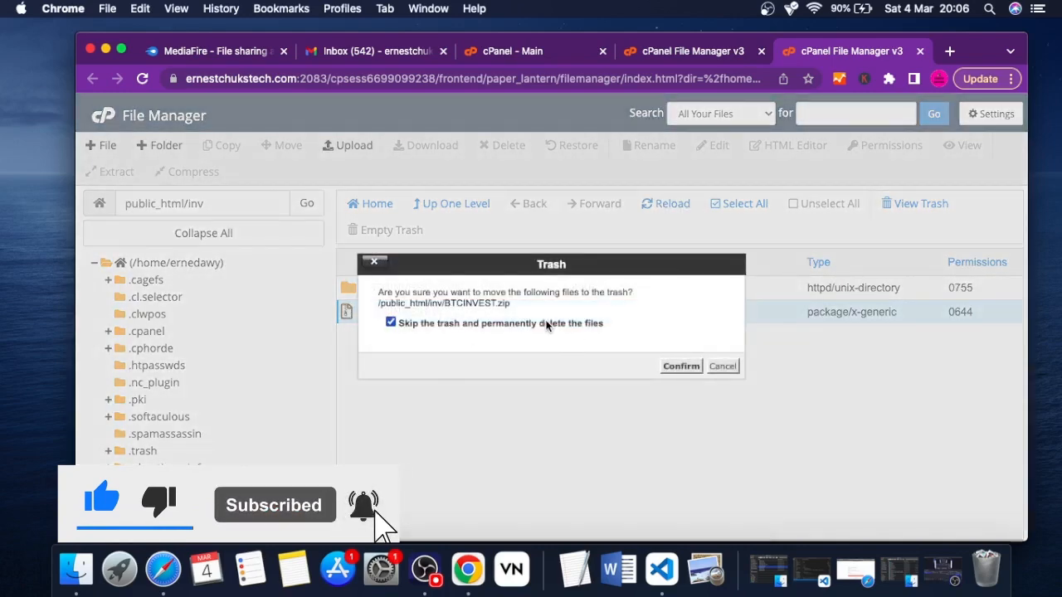
left_click(679, 367)
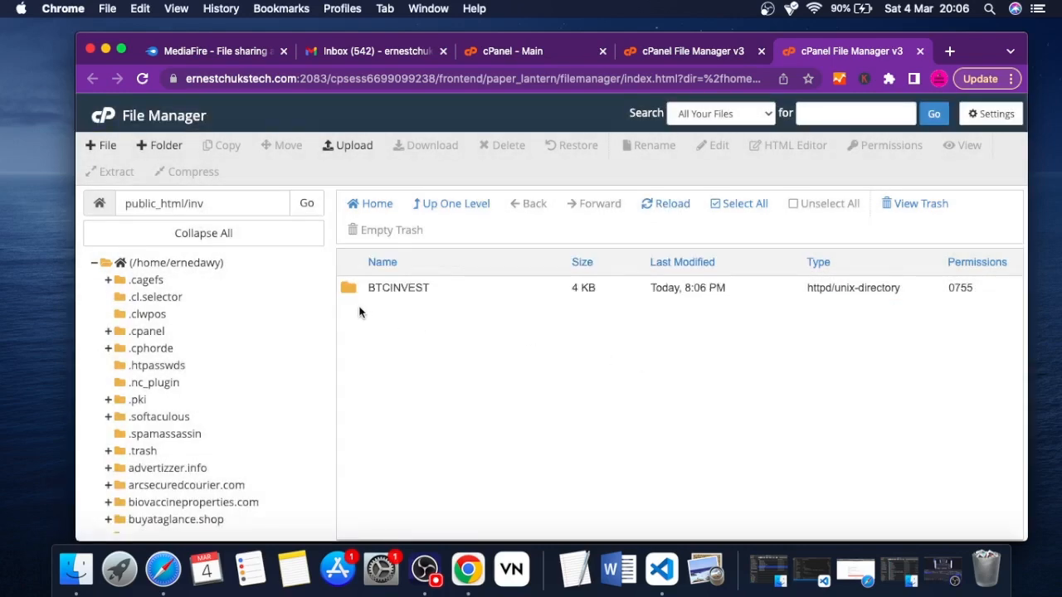
Move all files and folders inside the BTCINVEST folder to /public_html/inv
double_click(348, 286)
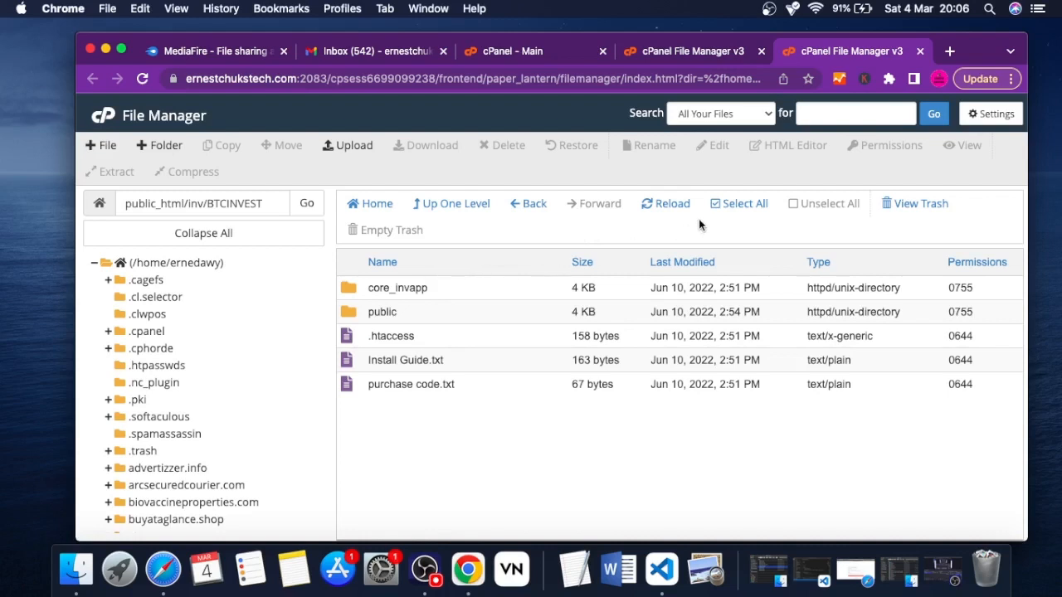
left_click(731, 210)
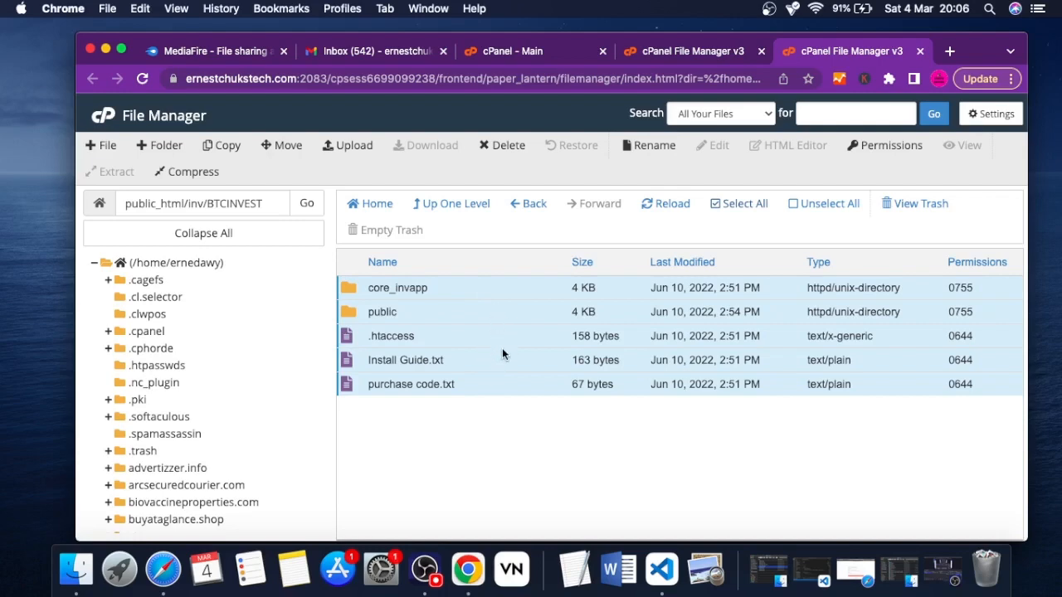
left_click(283, 148)
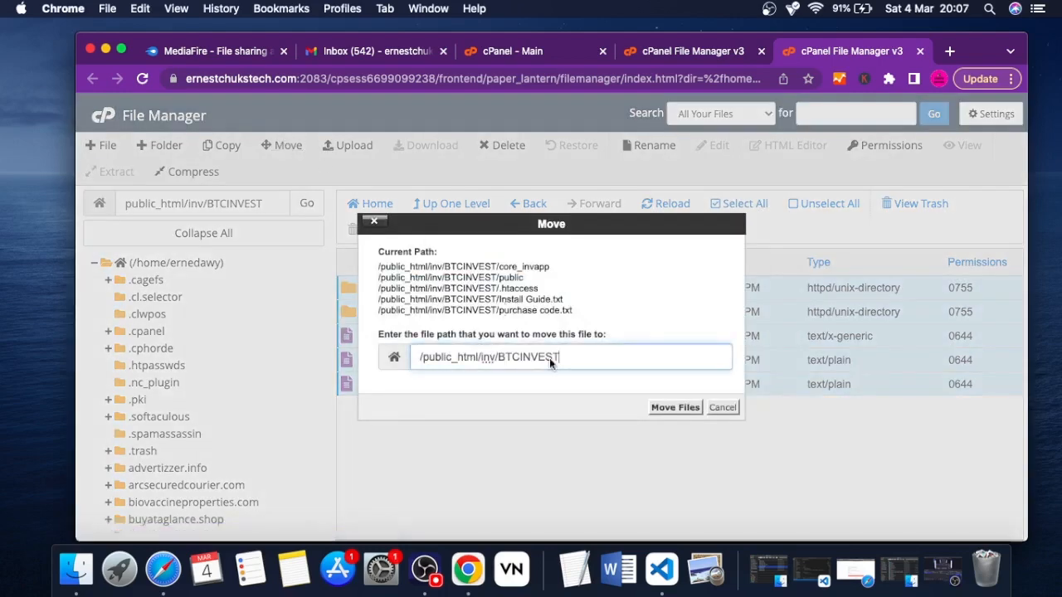
key("BackSpace")
key("BackSpace")
key("BackSpace")
key("BackSpace")
key("BackSpace")
key("BackSpace")
key("BackSpace")
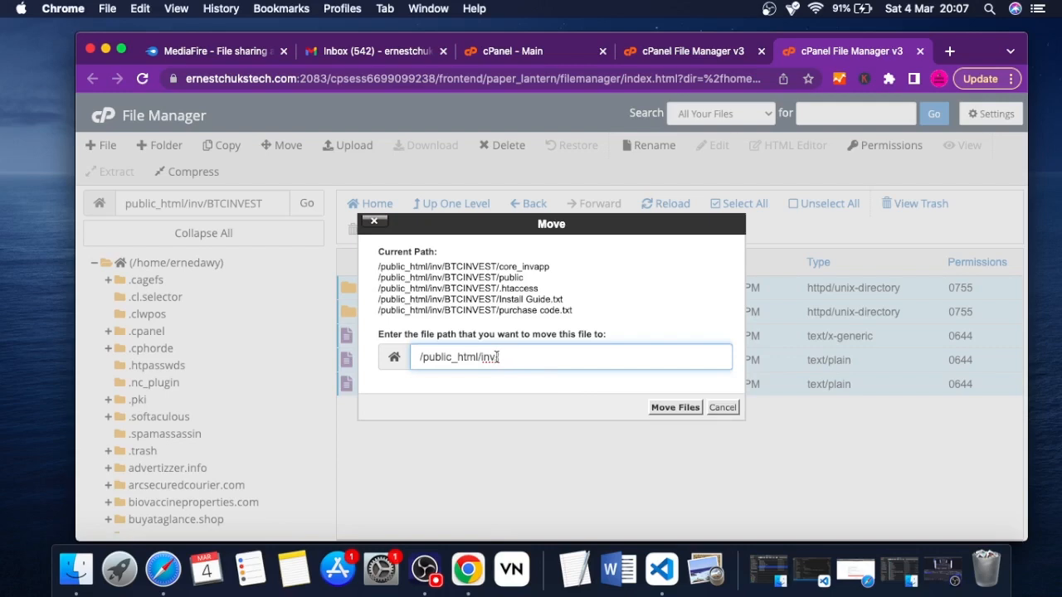
left_click(674, 408)
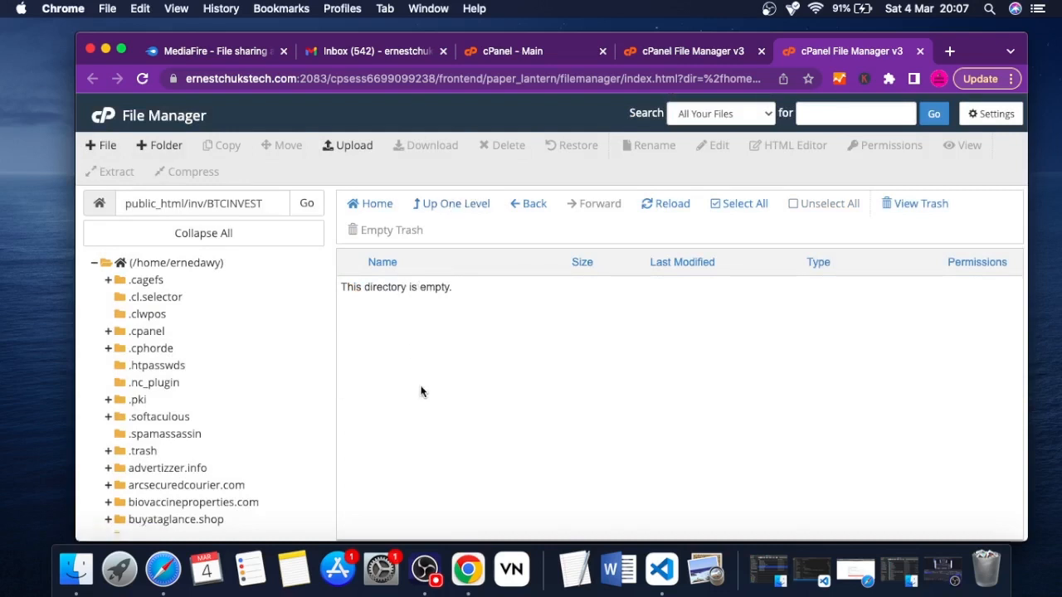
Return to the inv folder and permanently delete its BTCINVEST subfolder, skipping the trash
left_click(449, 209)
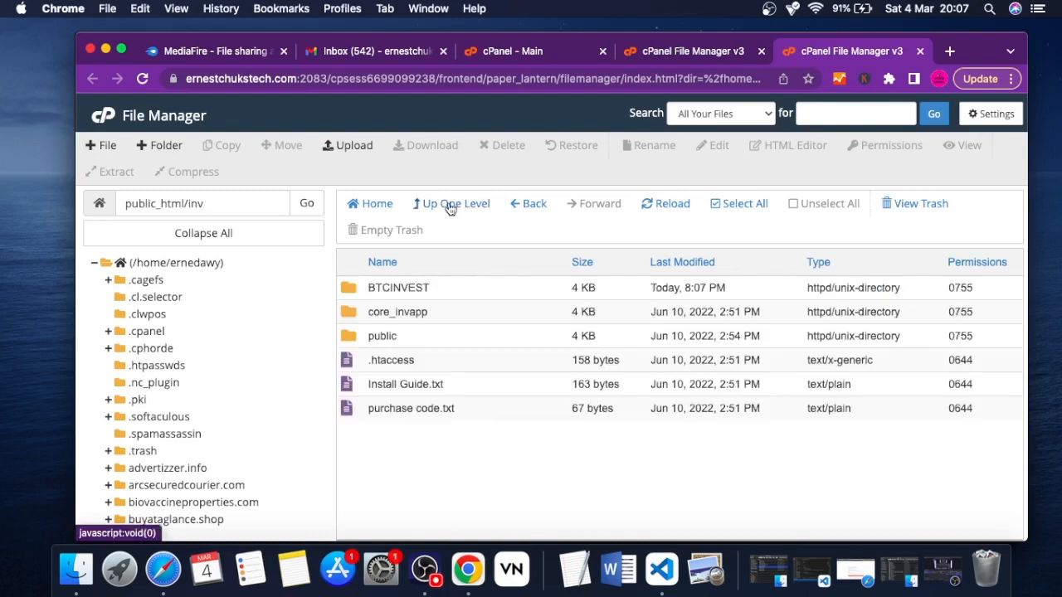
left_click(352, 288)
right_click(351, 288)
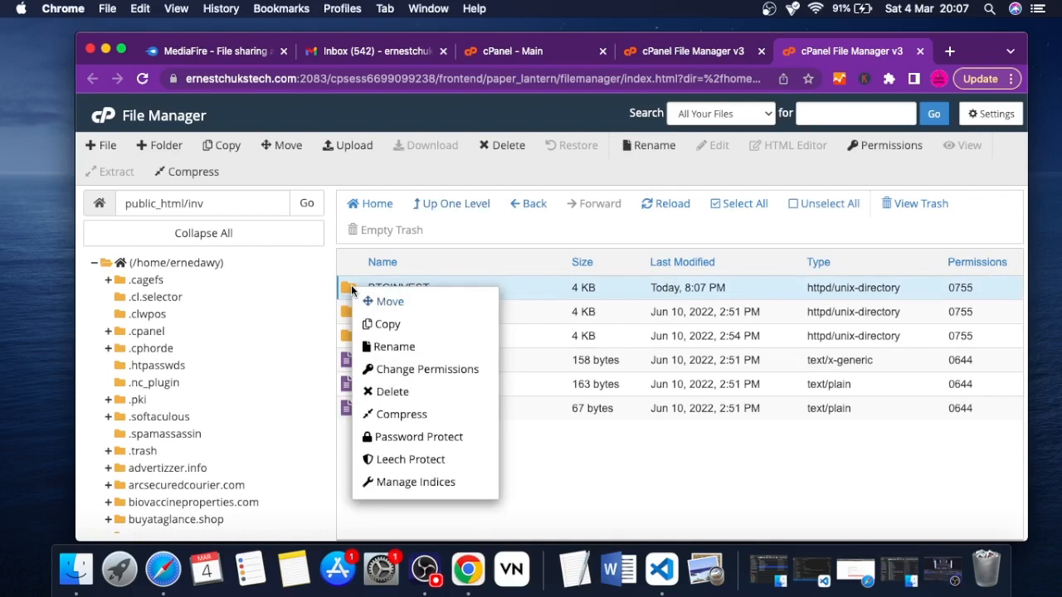
left_click(395, 394)
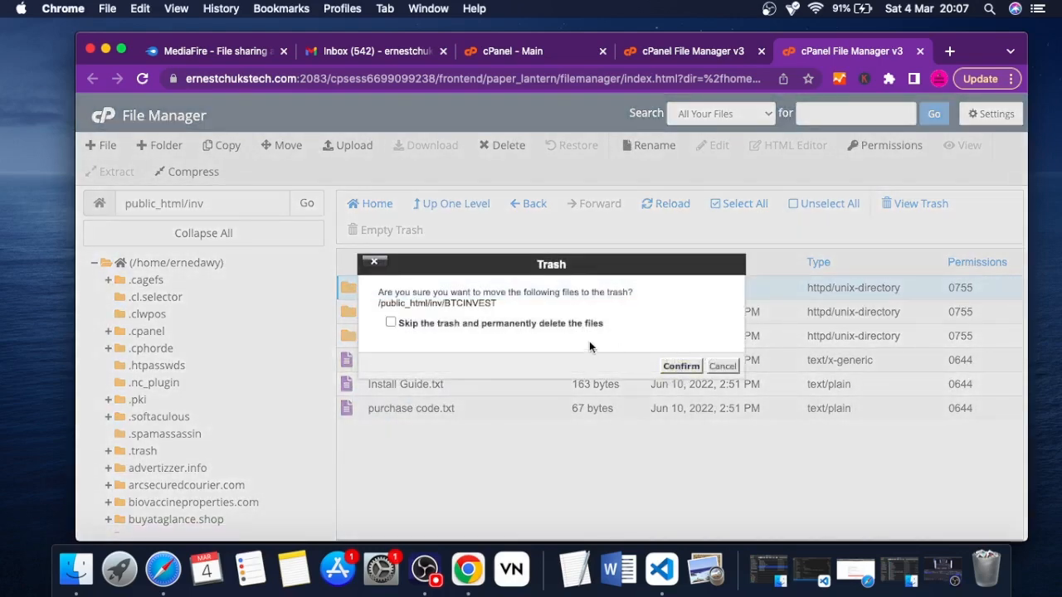
left_click(586, 323)
left_click(682, 366)
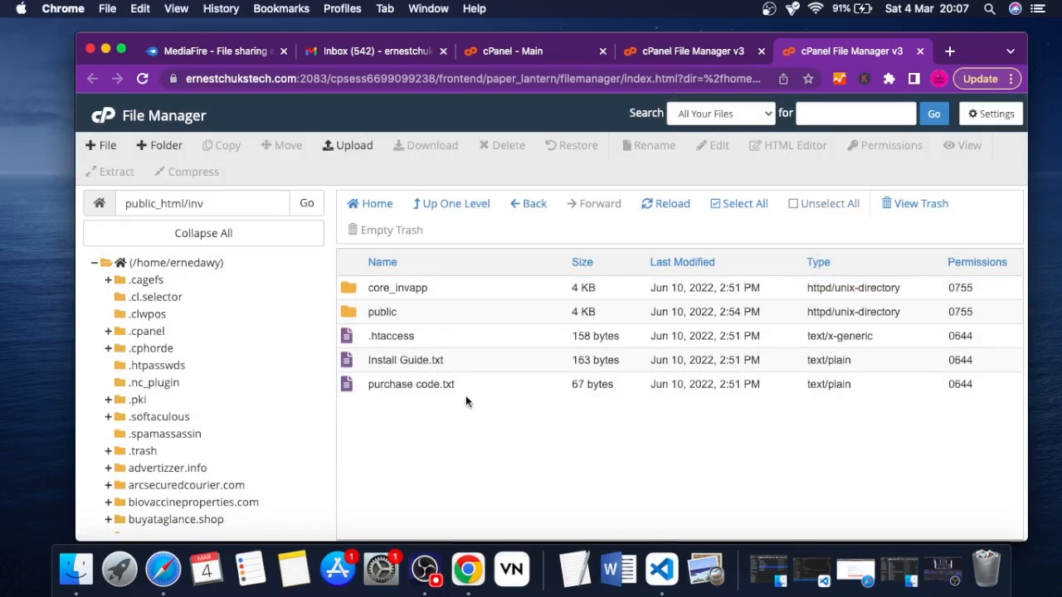
left_click_drag(465, 395, 448, 375)
left_click(447, 432)
left_click_drag(468, 354, 465, 391)
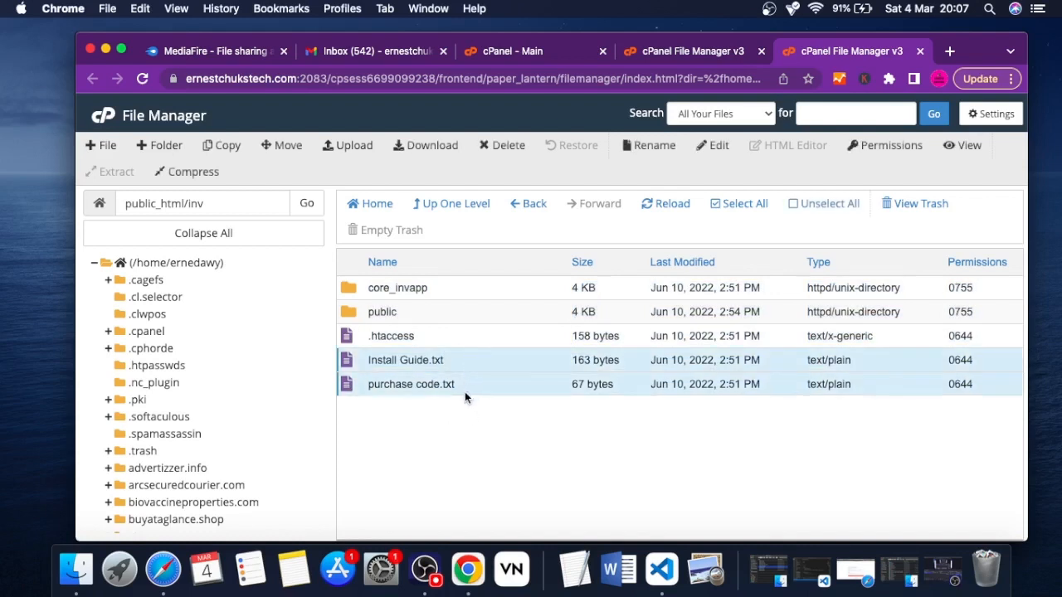
left_click(389, 358)
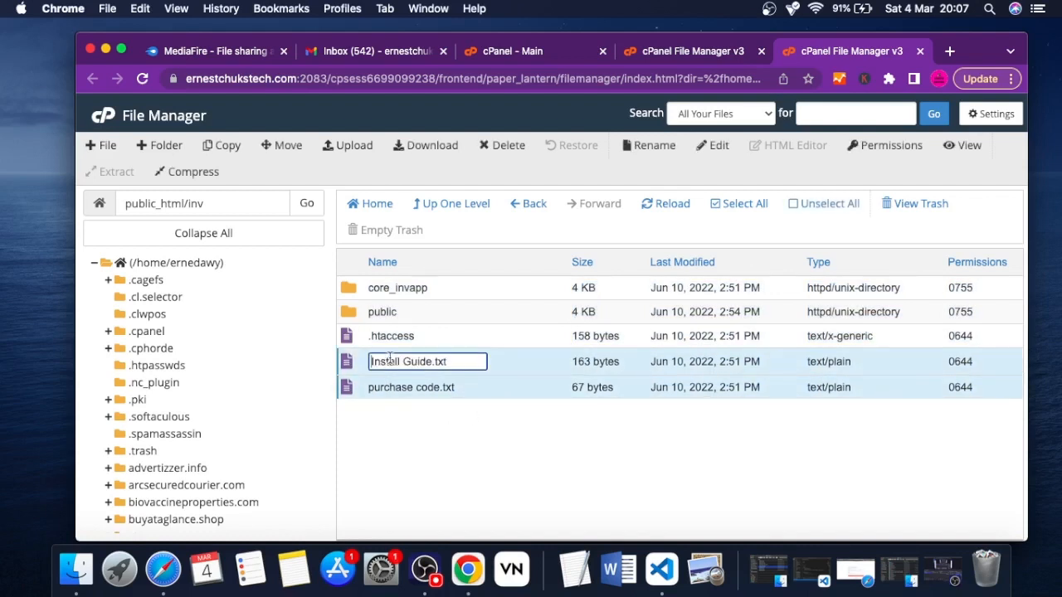
left_click(516, 359)
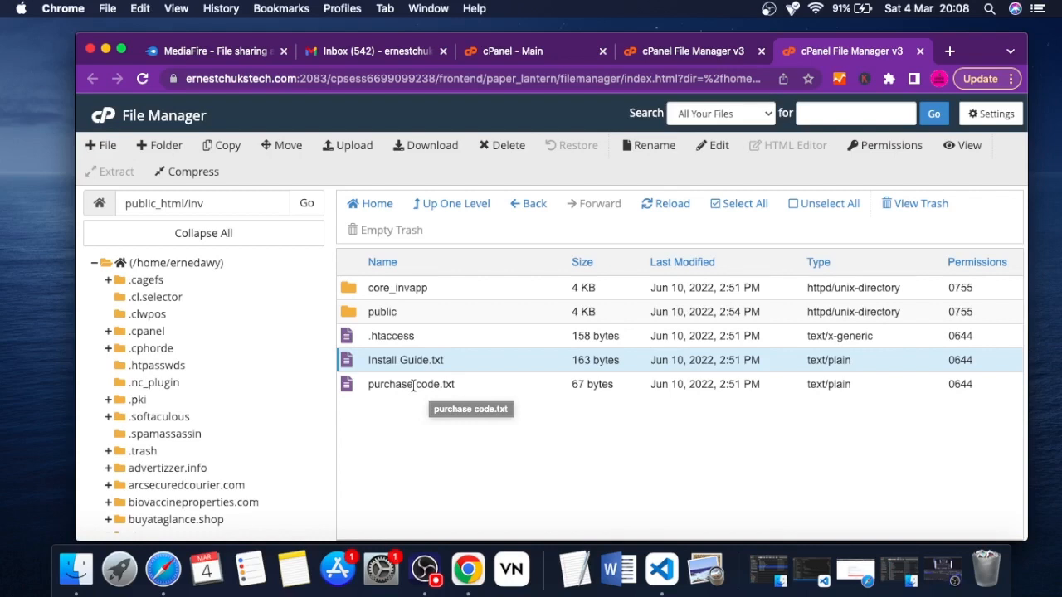
left_click(461, 391)
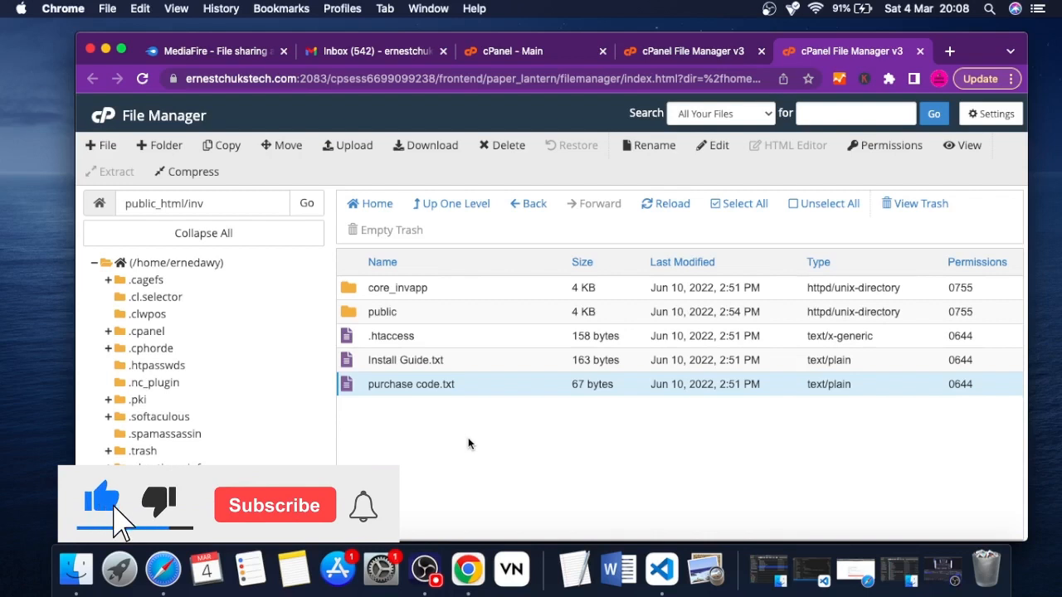
Open ernestchukstech.com/inv/public in a new browser tab to launch the script's installer
left_click(951, 51)
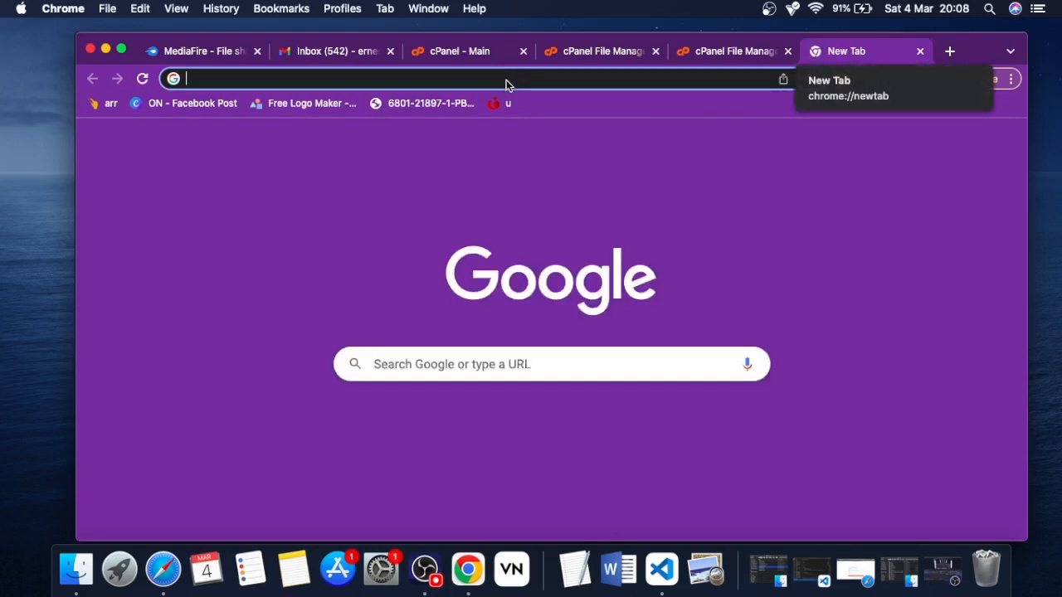
type("er")
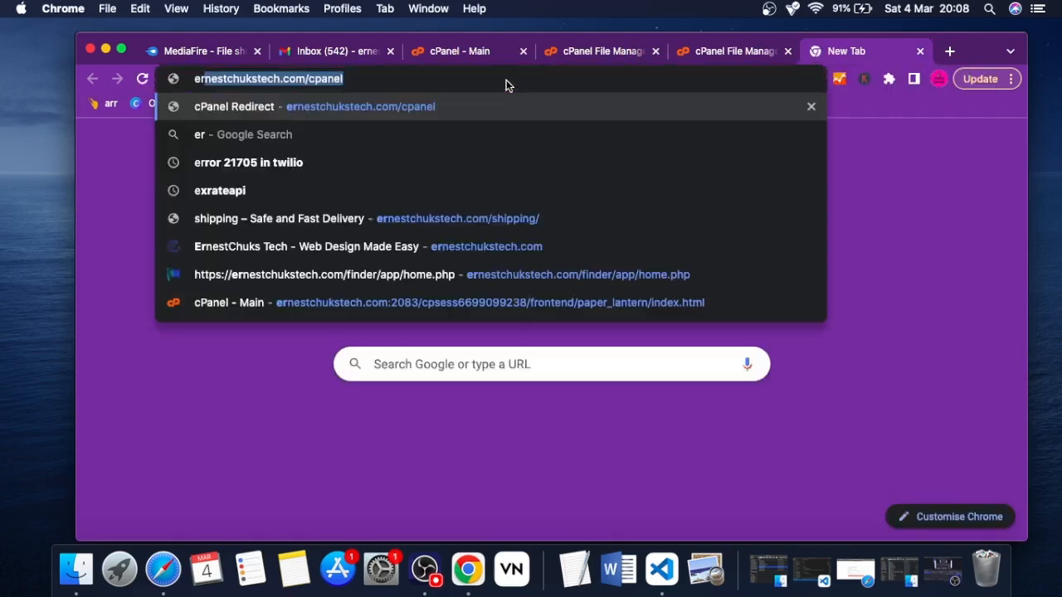
key("Right")
key("BackSpace")
key("BackSpace")
key("BackSpace")
key("BackSpace")
key("BackSpace")
key("BackSpace")
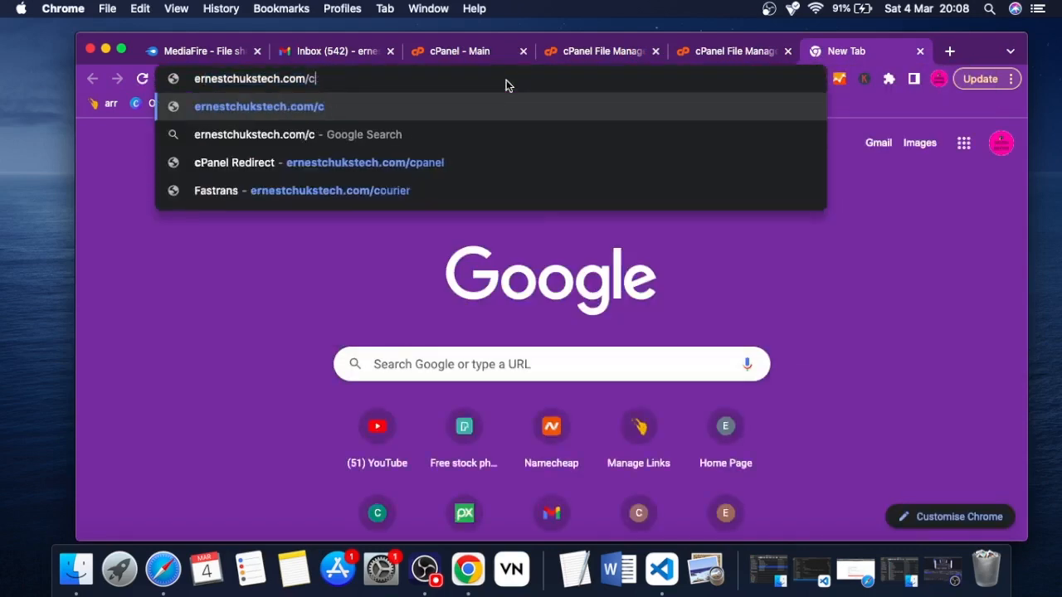
type("inv")
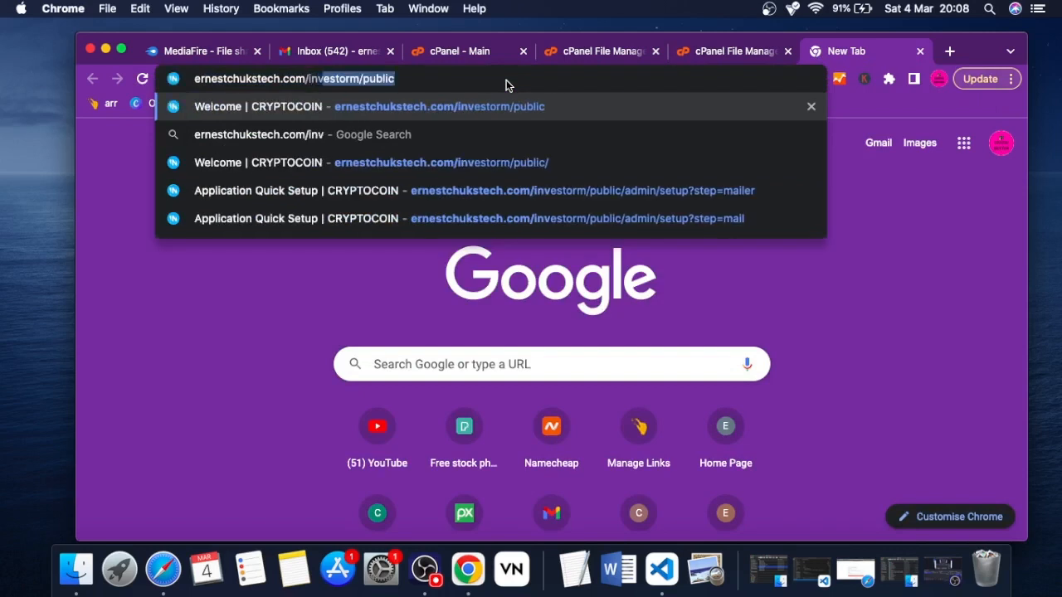
type("/")
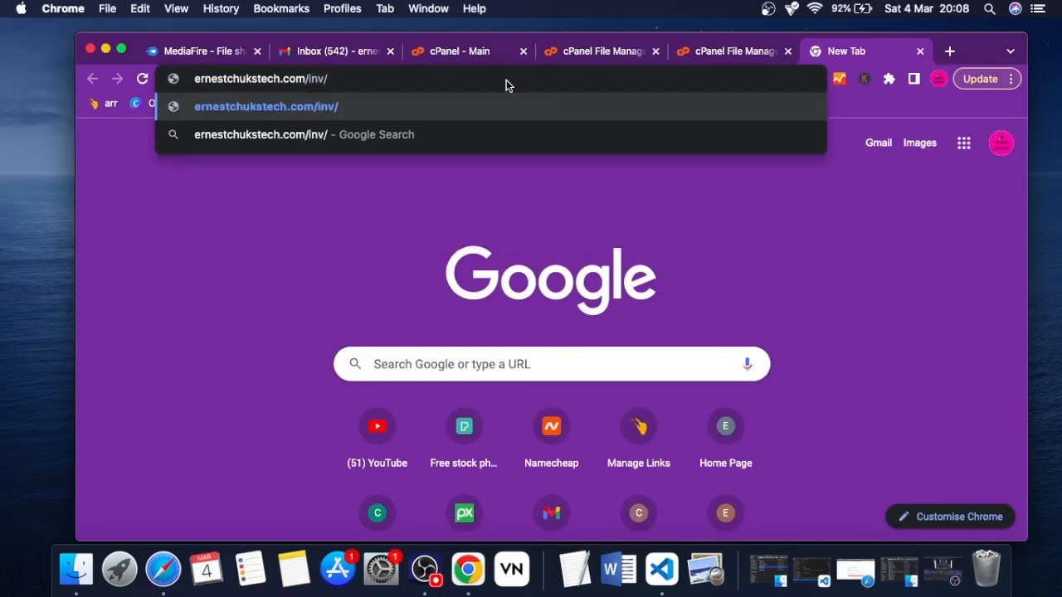
type("public")
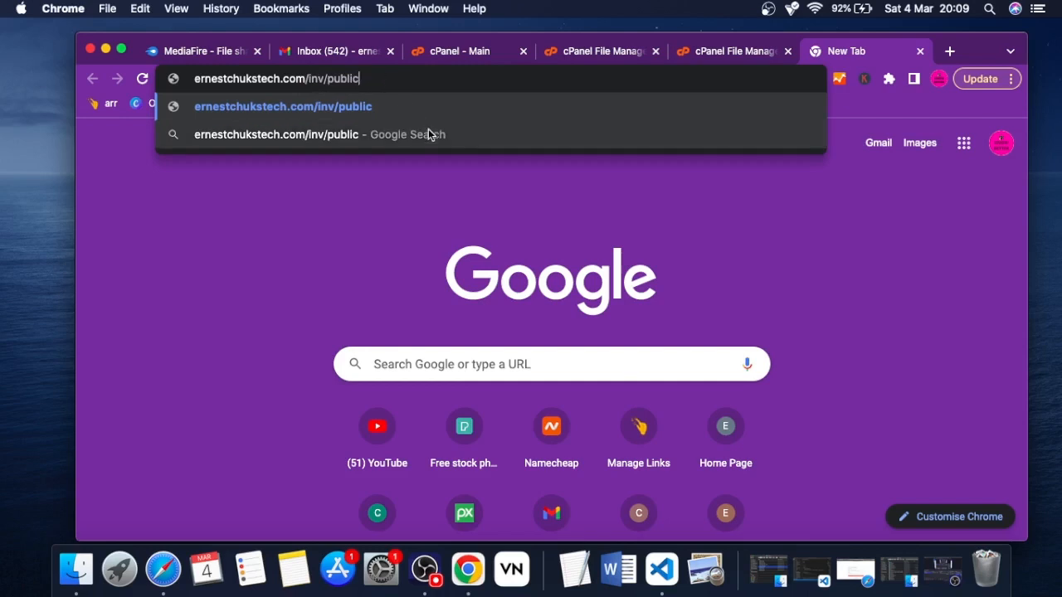
key("Return")
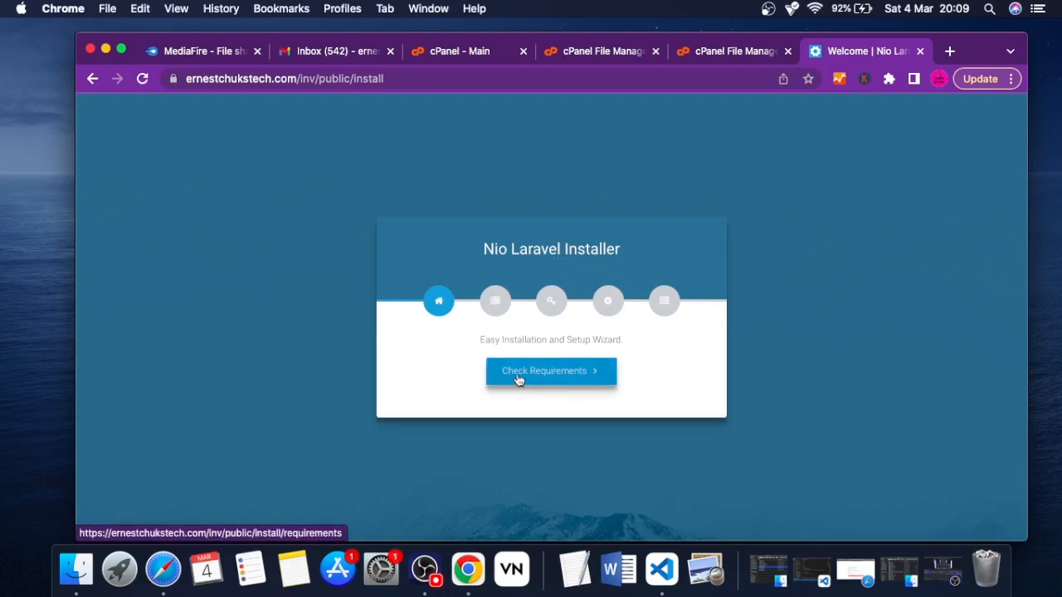
Run the installer's requirements check and review the listed PHP and Apache server requirements
left_click(521, 378)
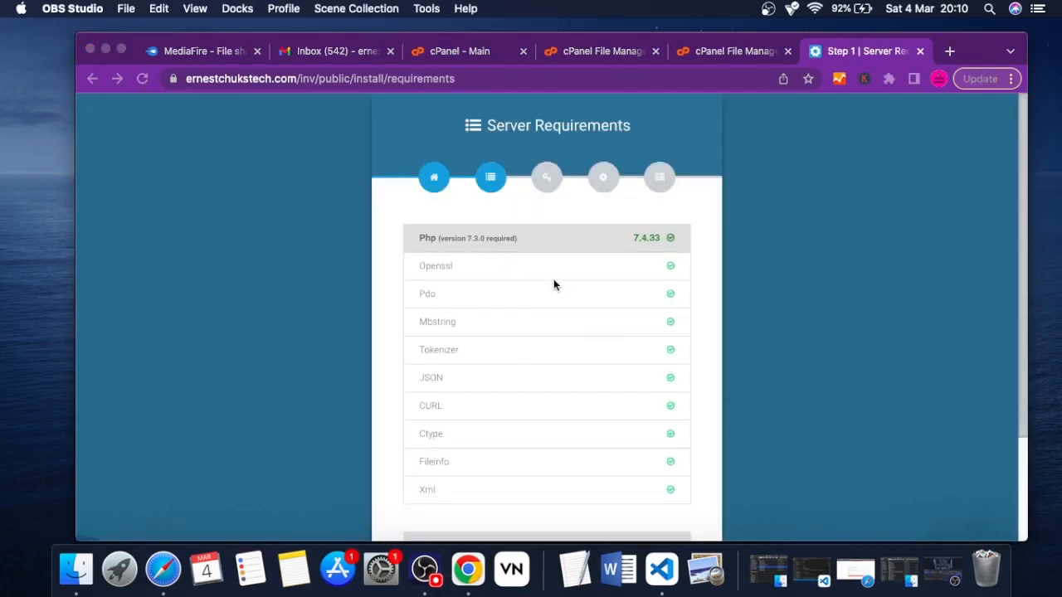
scroll(553, 283, "down", 2)
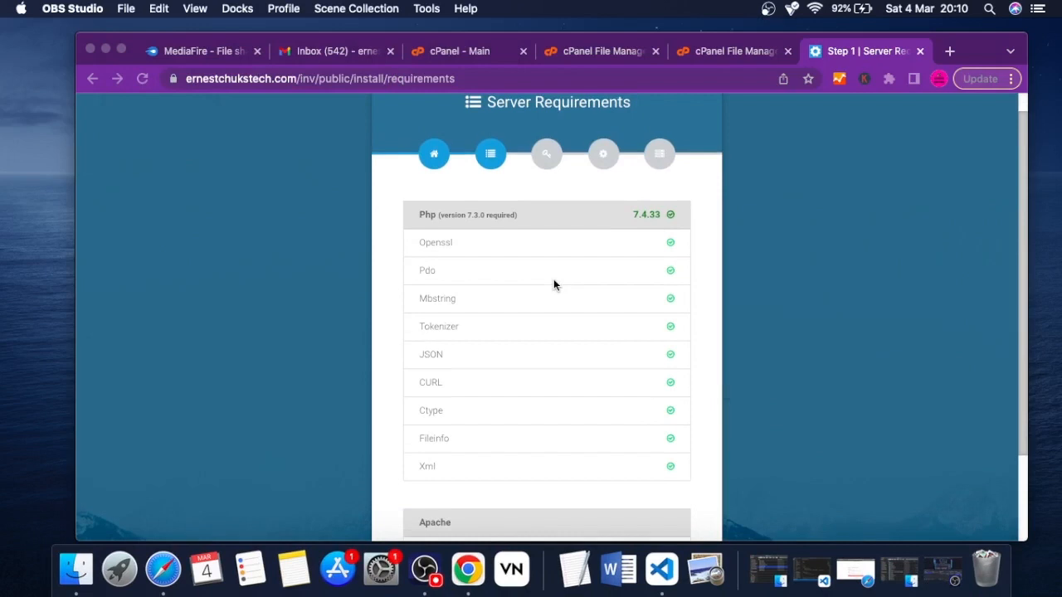
scroll(553, 281, "down", 2)
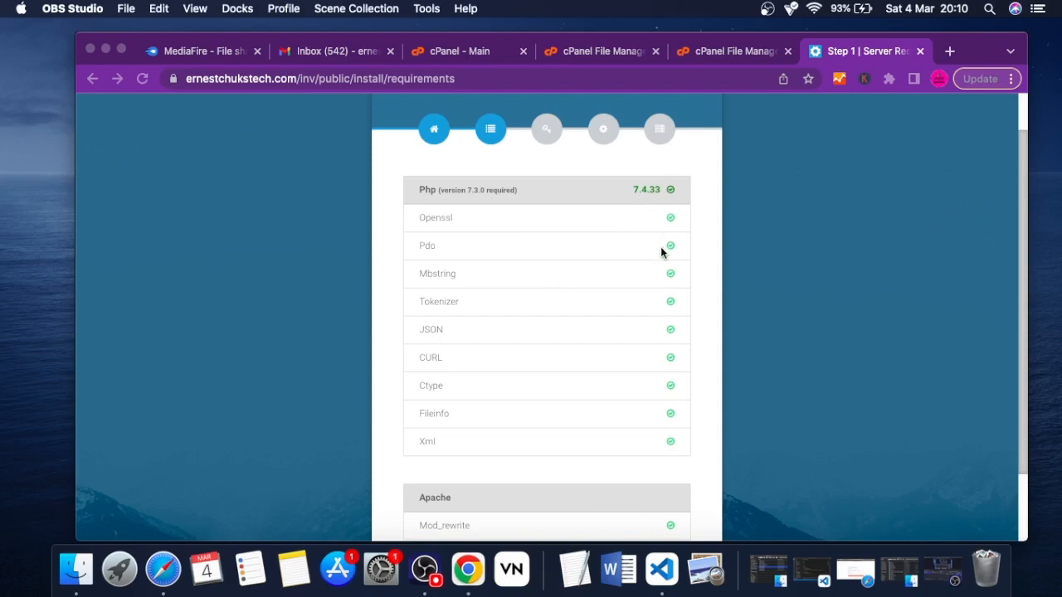
scroll(661, 250, "down", 1)
scroll(661, 250, "up", 1)
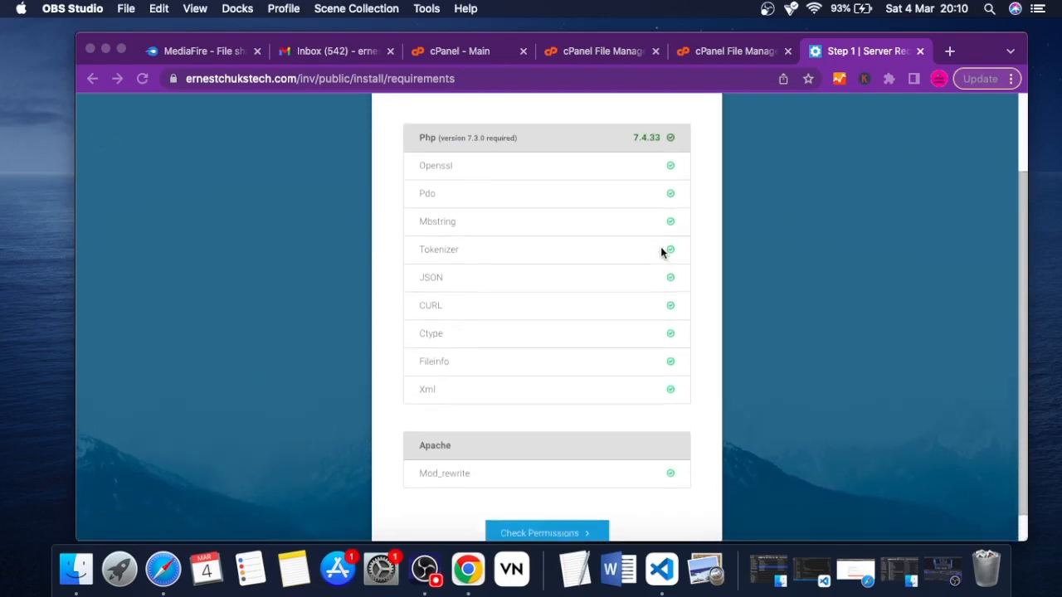
scroll(661, 251, "down", 2)
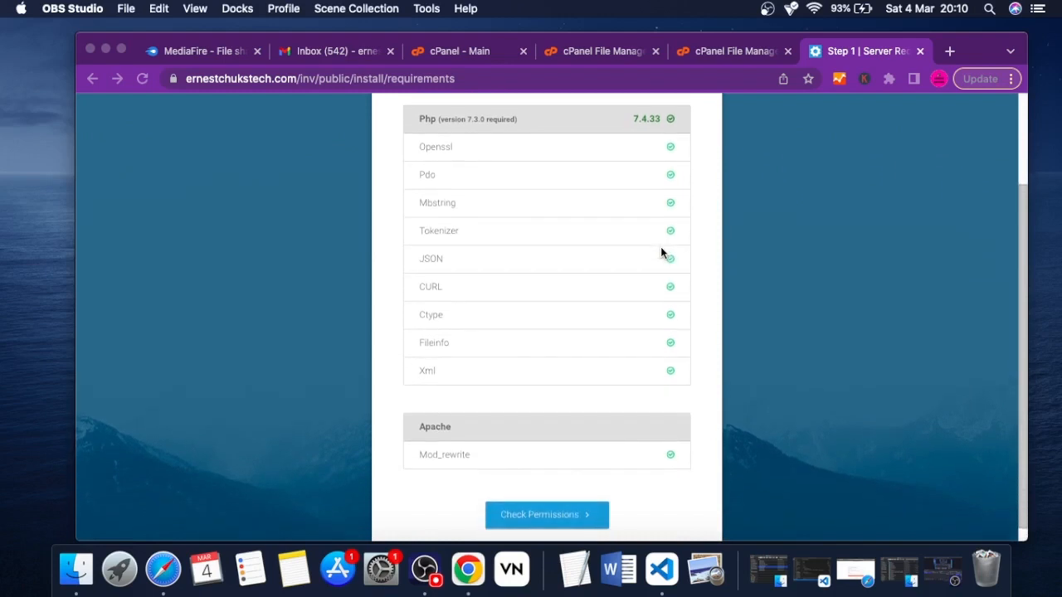
Run the installer's permissions check and open the core_invapp folder inside public_html/inv to locate the flagged folders
left_click(528, 501)
left_click(529, 501)
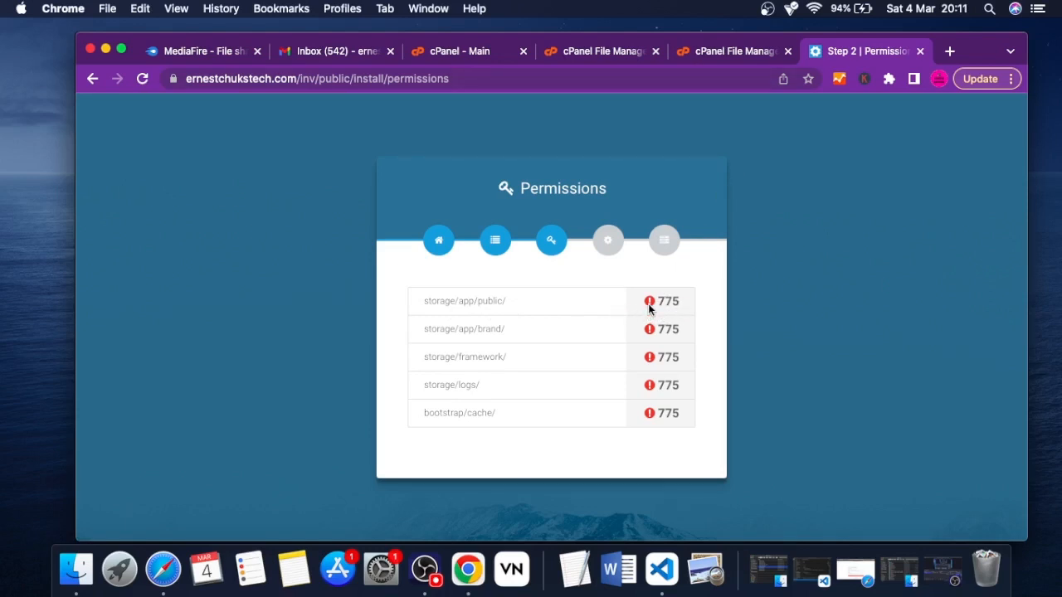
left_click(718, 52)
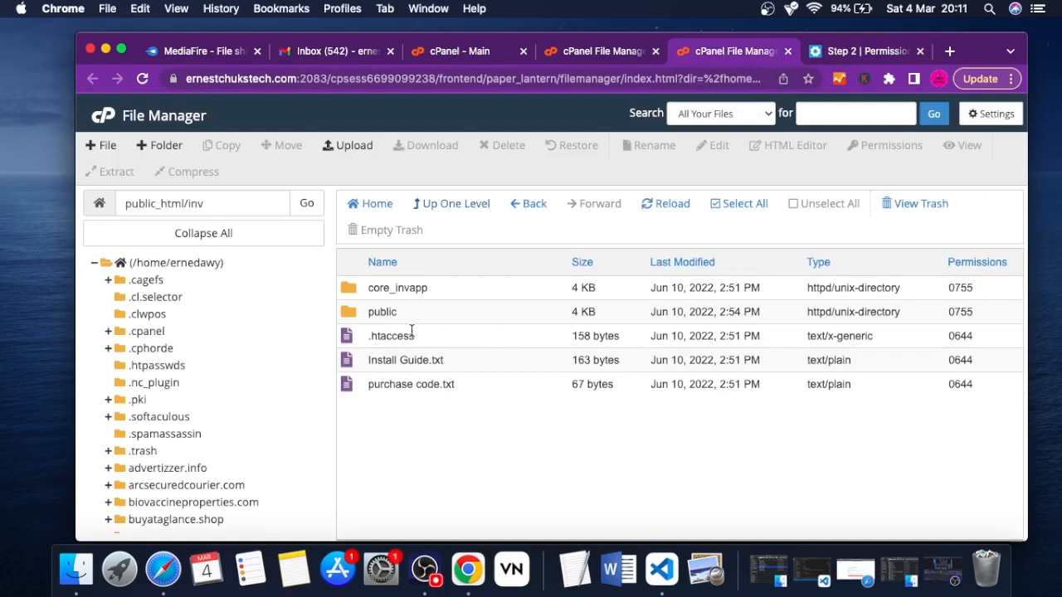
left_click(349, 295)
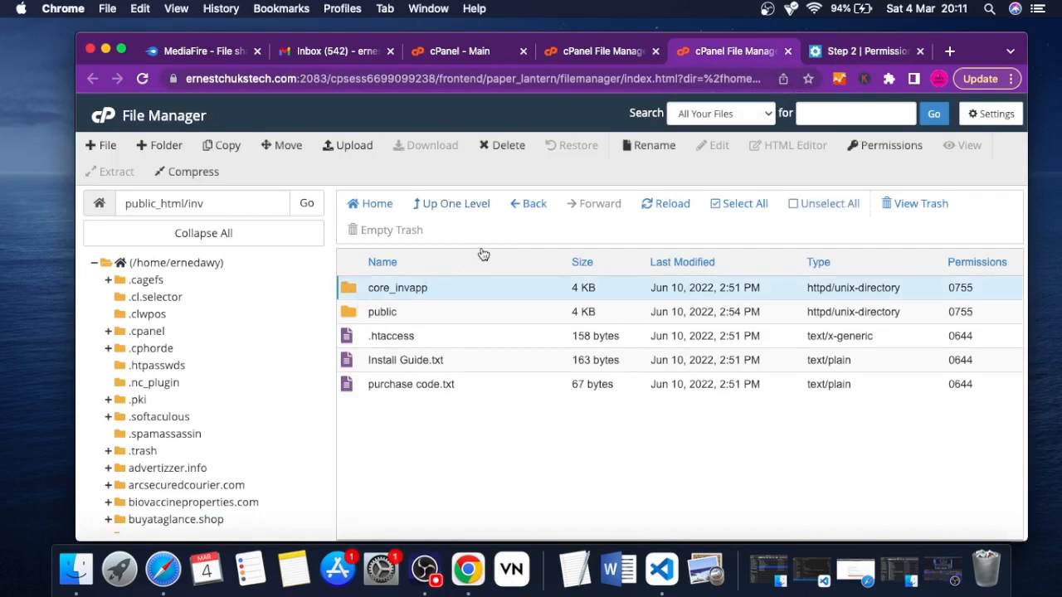
double_click(347, 296)
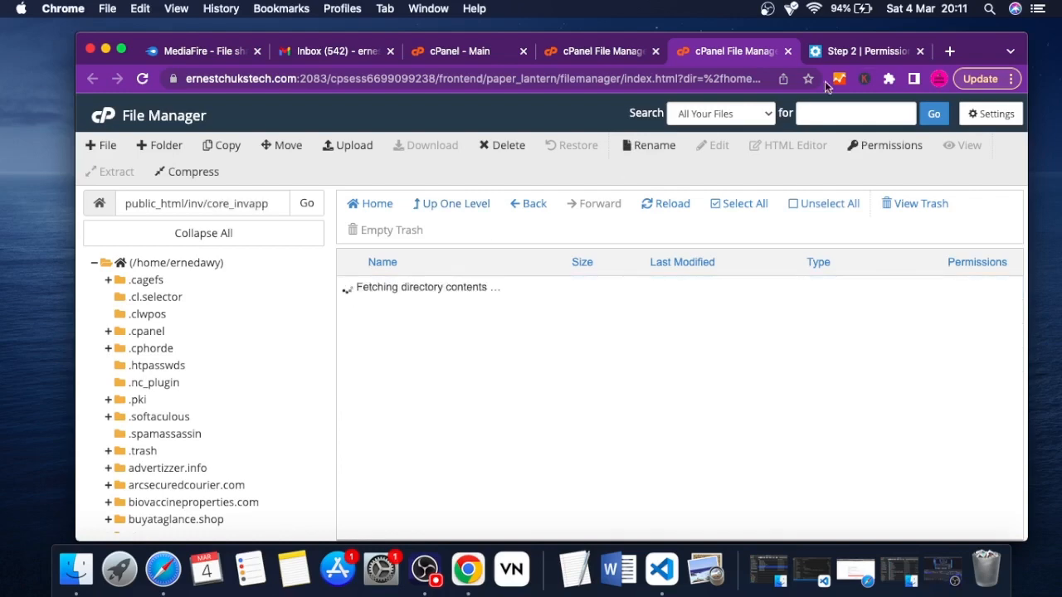
left_click(859, 56)
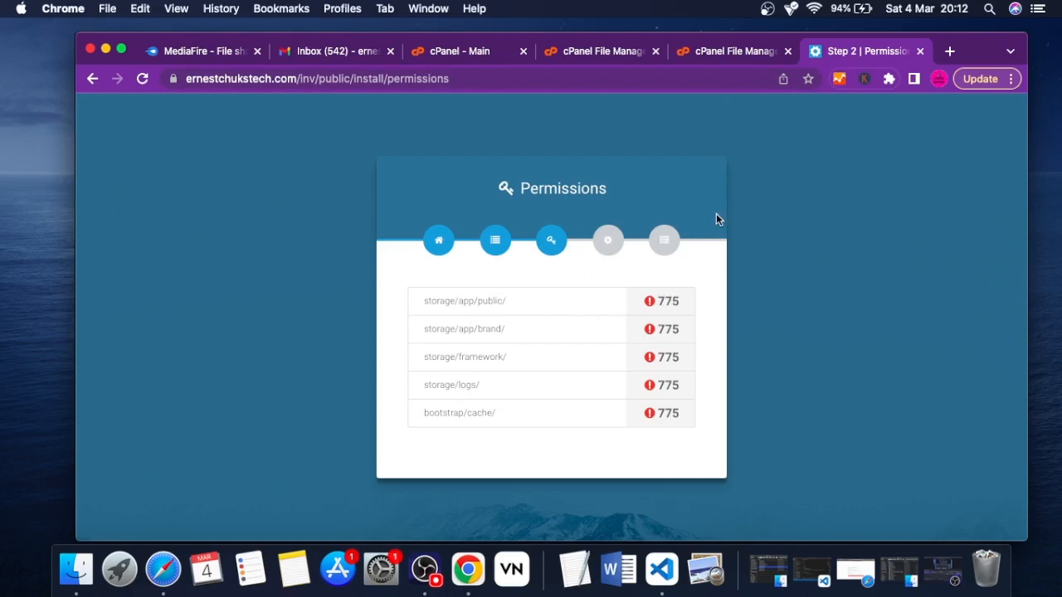
Add group write permission to core_invapp/storage/app/public, setting the folder's permissions to 775
left_click(694, 51)
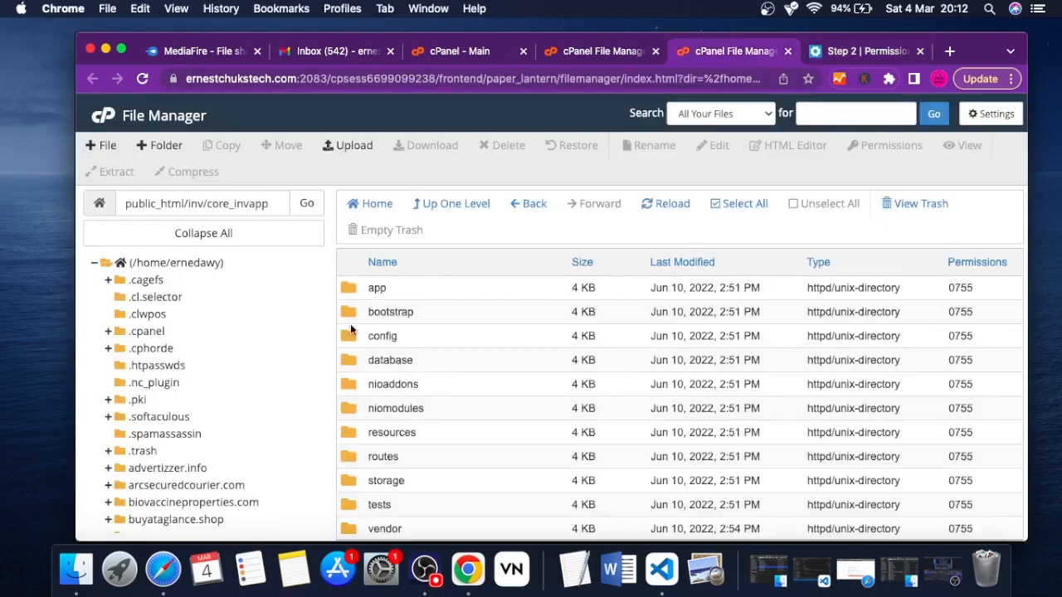
double_click(347, 481)
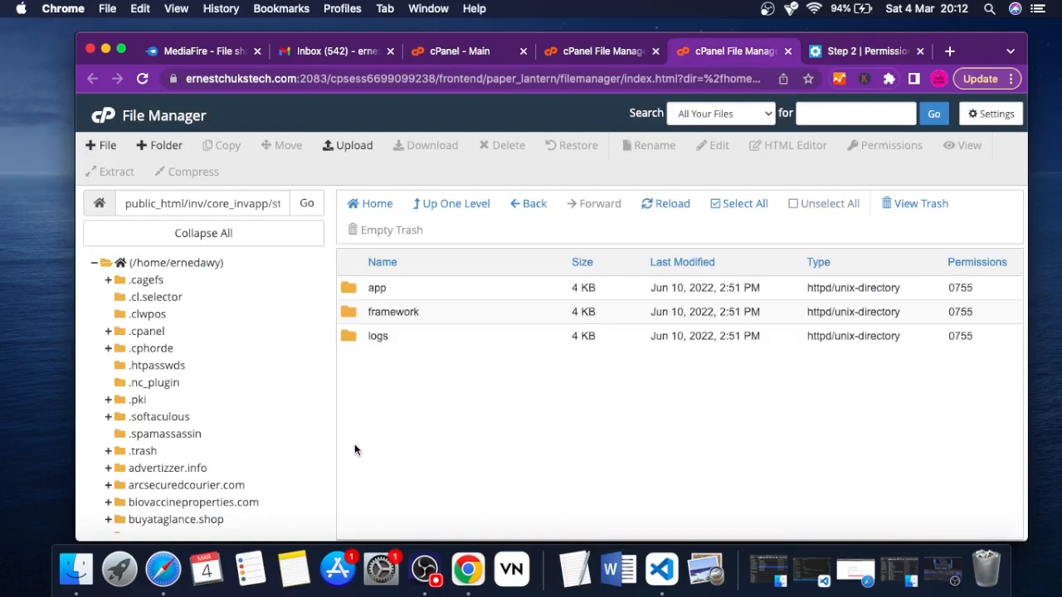
double_click(348, 290)
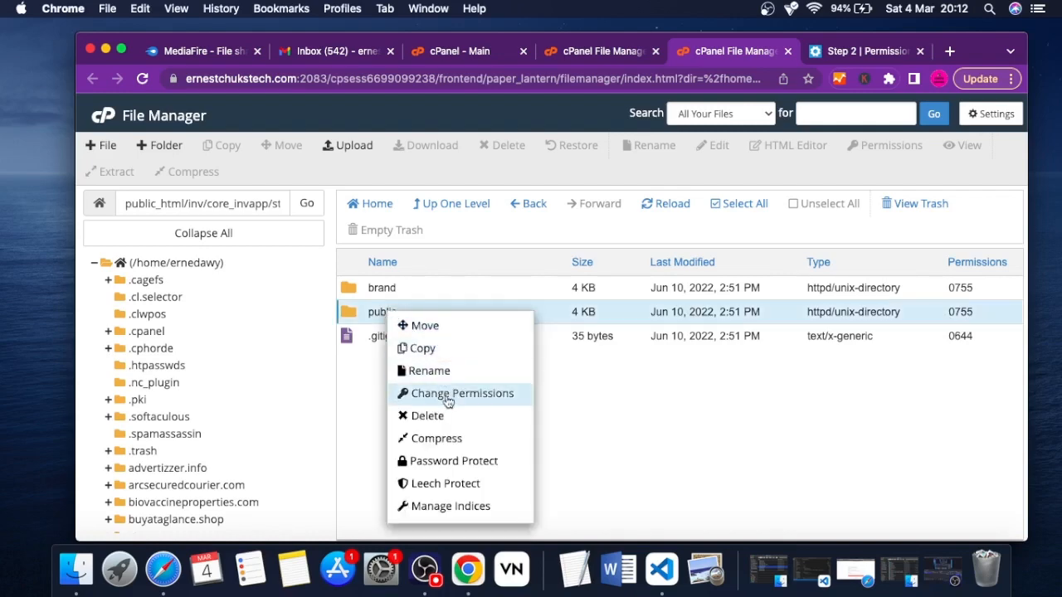
left_click(447, 396)
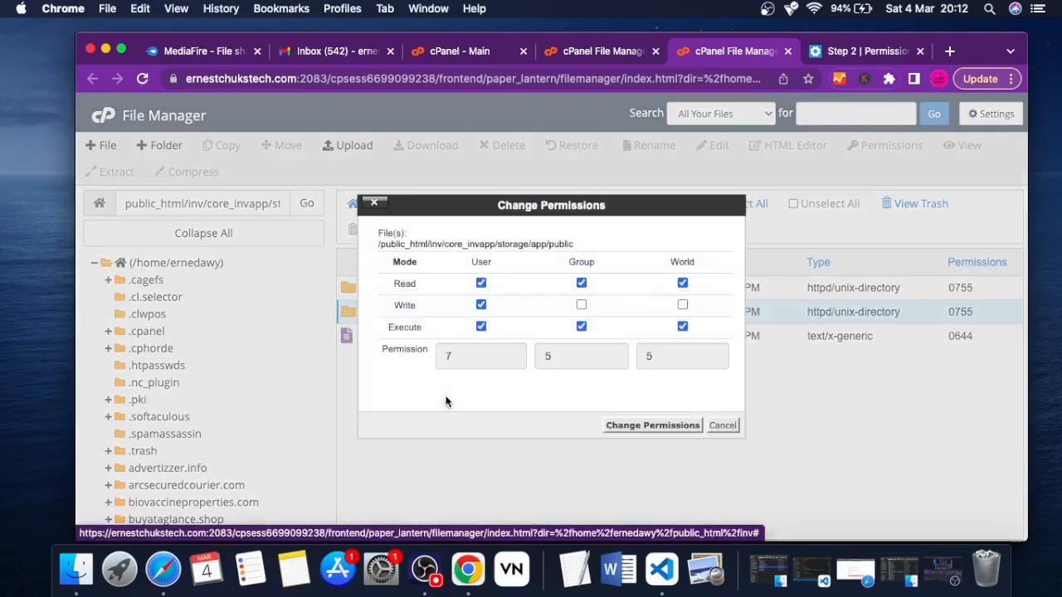
left_click(580, 305)
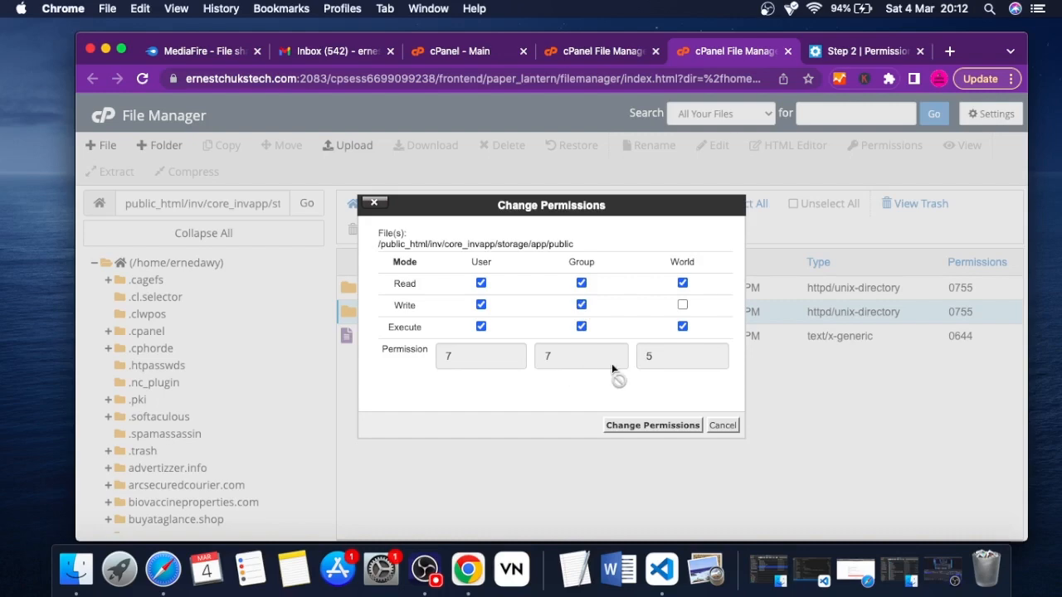
left_click(661, 427)
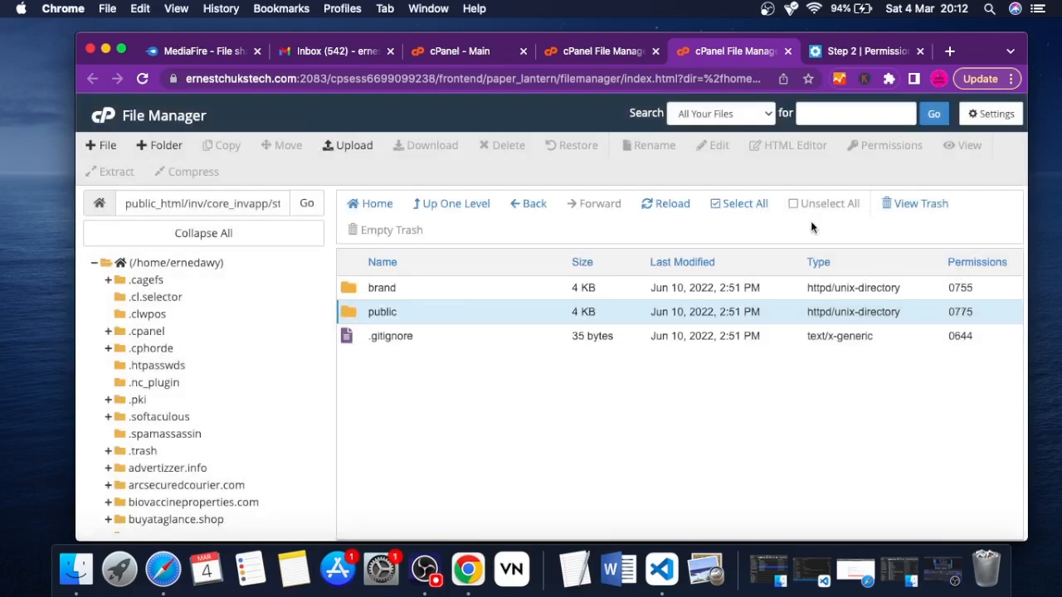
Recheck the installer's permissions list and set the remaining flagged folders, storage/app/brand, storage/framework, storage/logs and bootstrap/cache, to 775
left_click(836, 55)
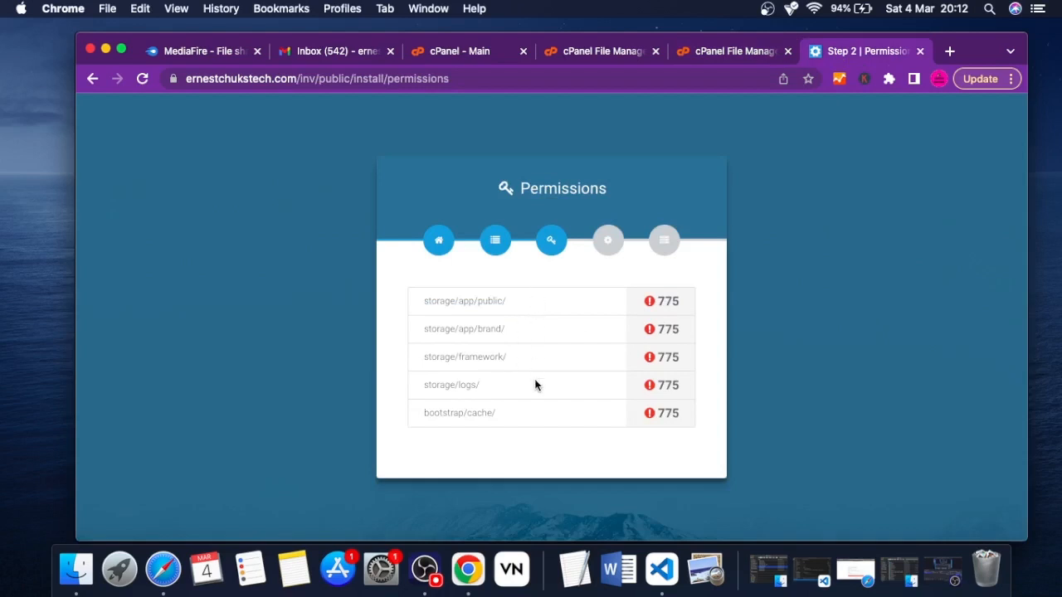
left_click(140, 81)
left_click(709, 51)
right_click(352, 292)
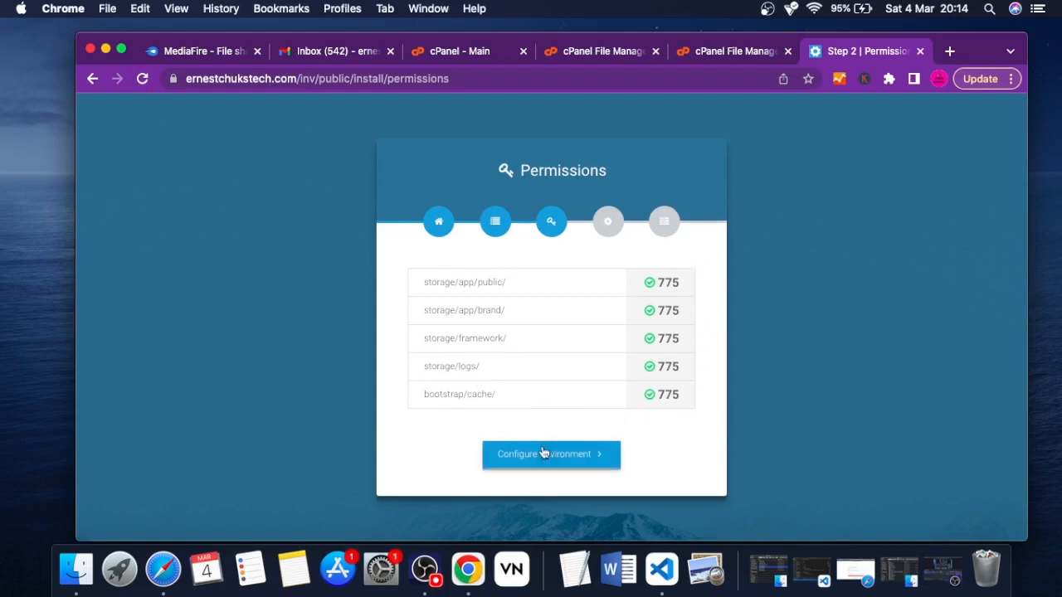
Open the installer's environment configuration, keep HTTPS enabled set to true, and continue to the database setup form
left_click(529, 463)
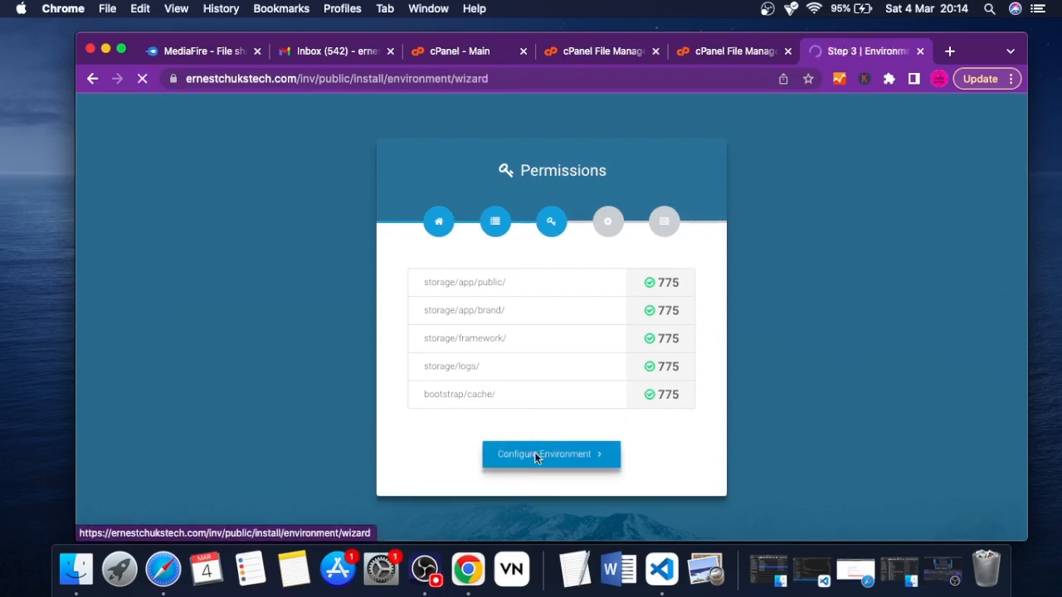
scroll(547, 282, "down", 3)
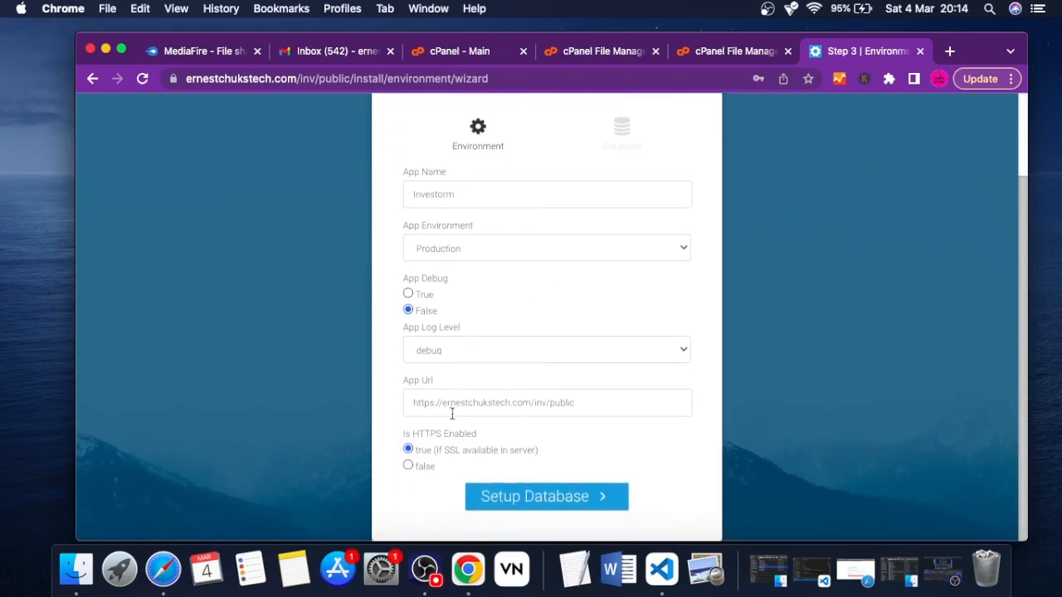
left_click(408, 466)
left_click(408, 451)
left_click(539, 497)
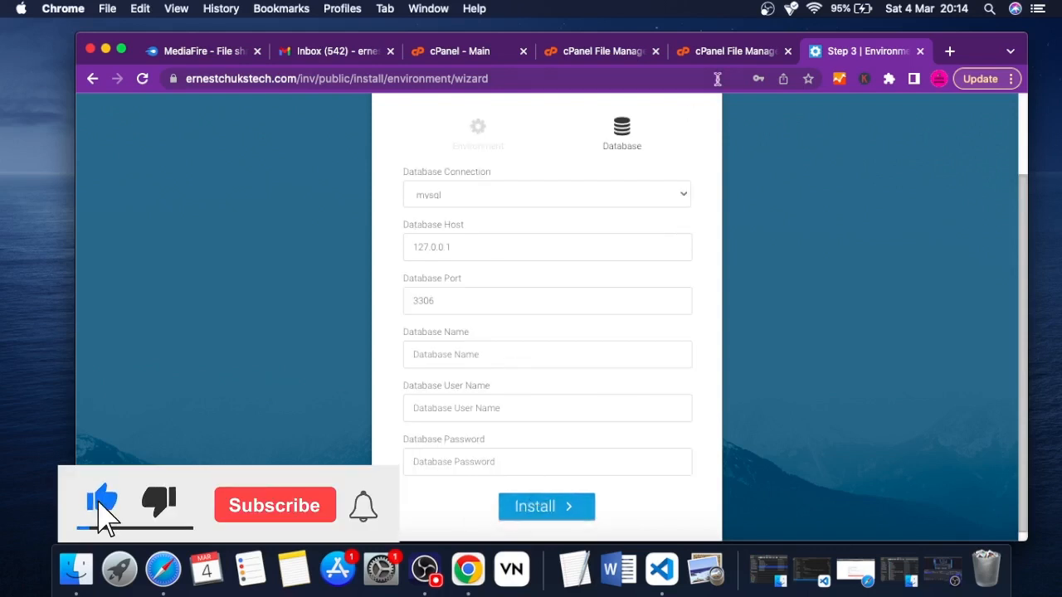
scroll(509, 345, "down", 1)
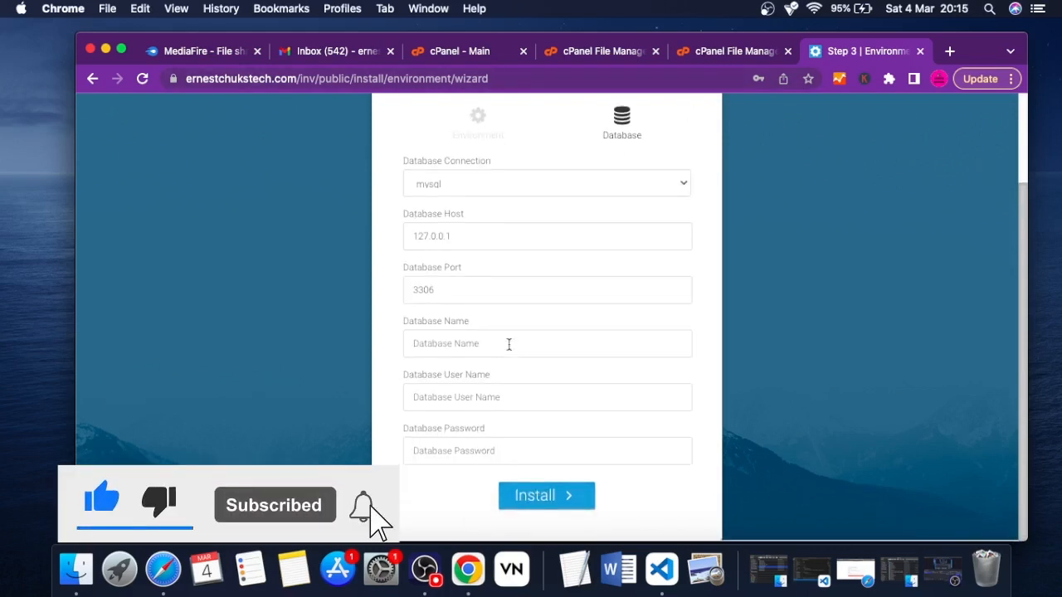
scroll(509, 347, "up", 2)
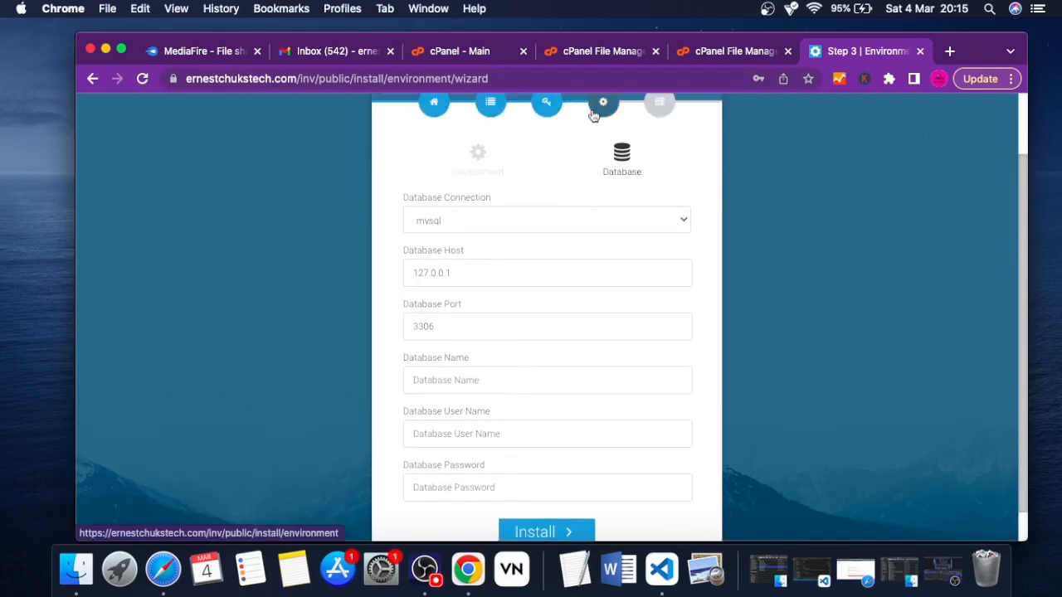
Close the spare File Manager tab showing the empty inv folder and open cPanel's MySQL Database Wizard
left_click(575, 52)
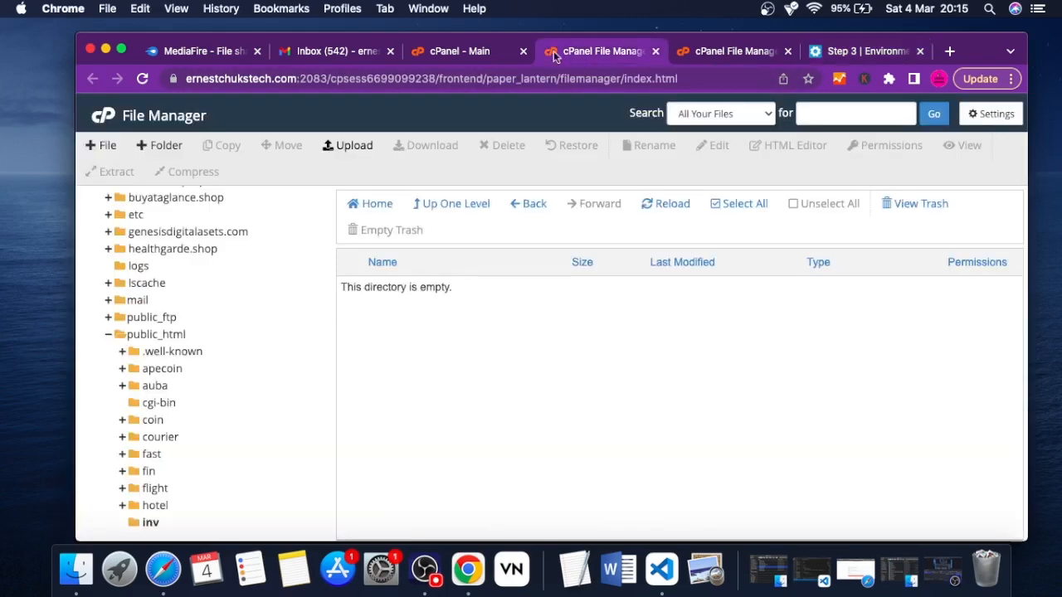
left_click(655, 51)
left_click(492, 53)
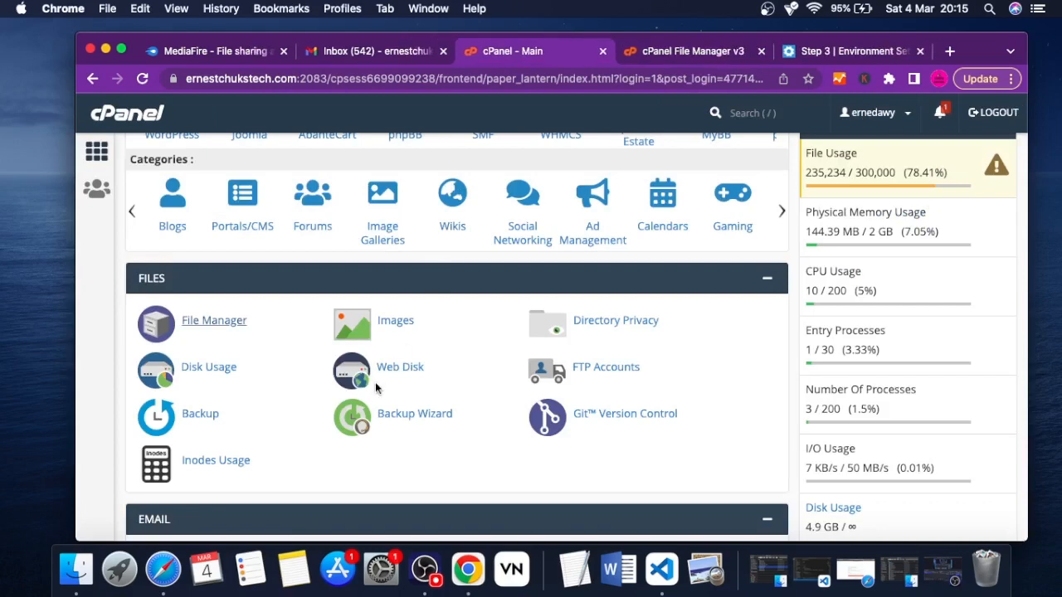
scroll(375, 382, "down", 10)
scroll(375, 388, "down", 8)
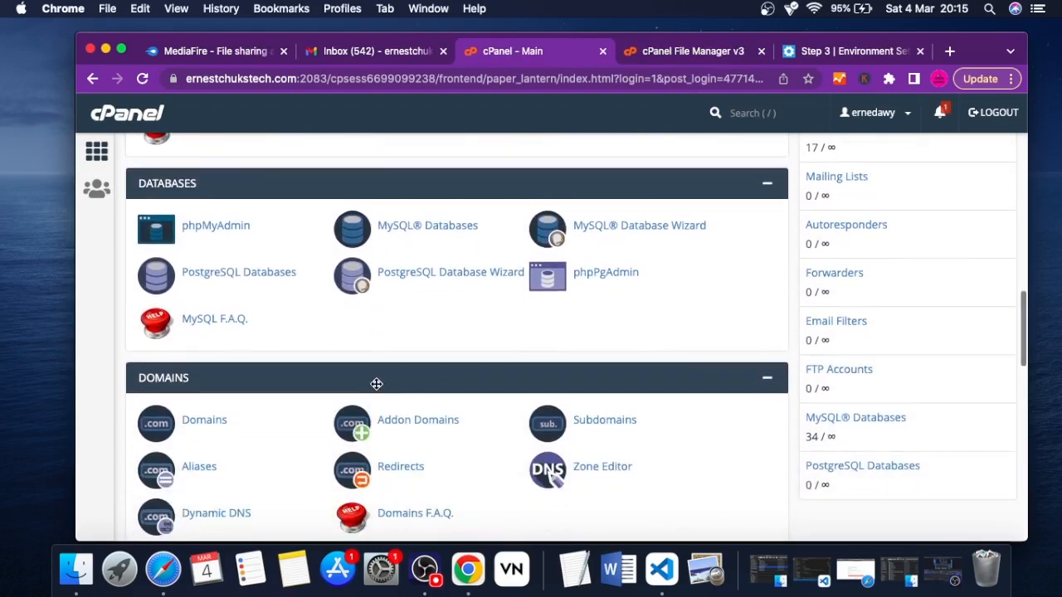
scroll(375, 388, "down", 2)
scroll(375, 384, "up", 3)
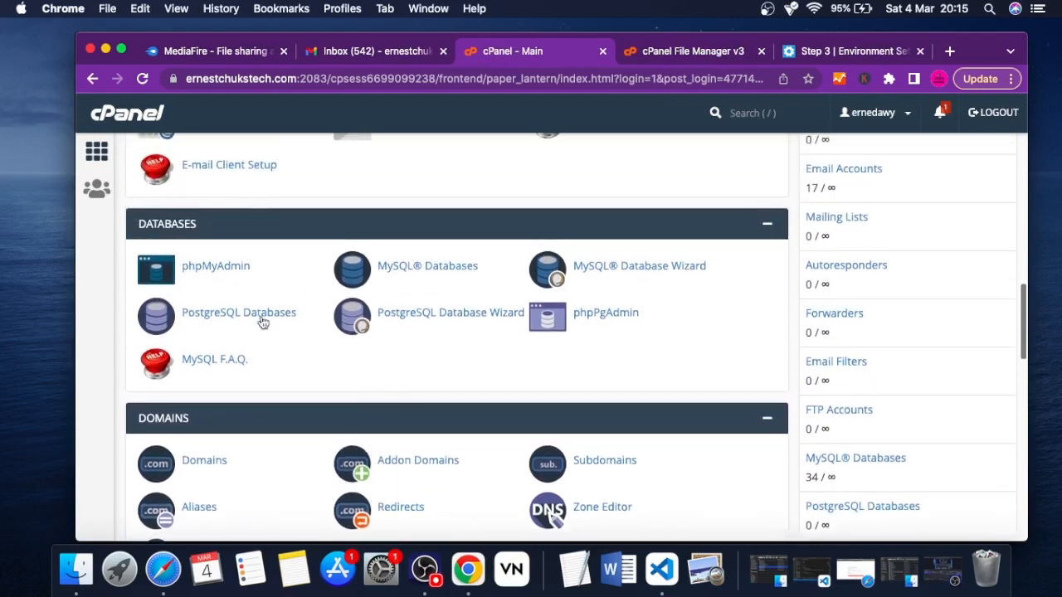
left_click(646, 273)
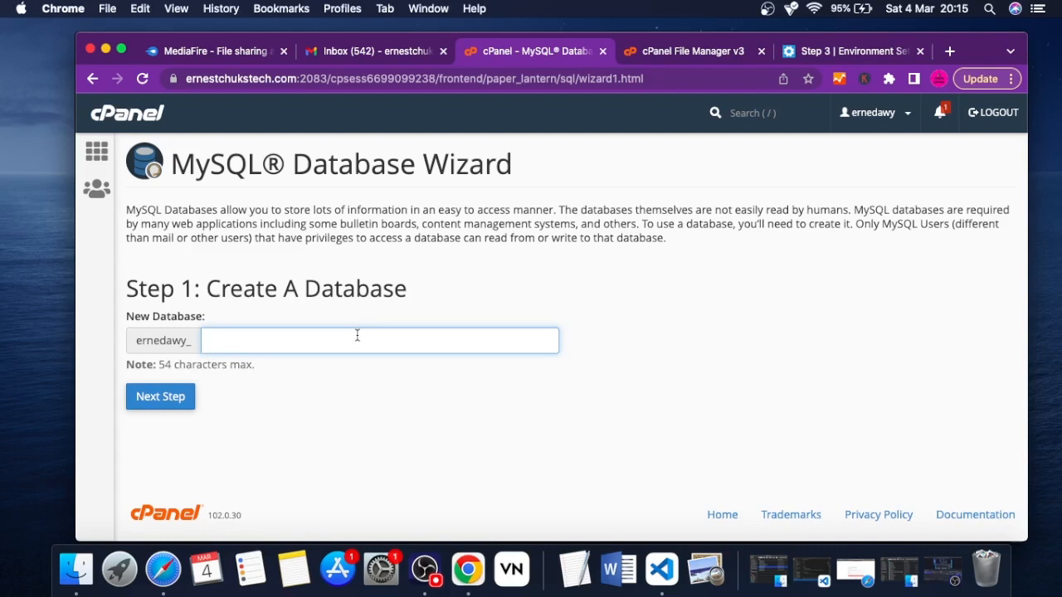
Create a new MySQL database named inv after the account prefix
type("w")
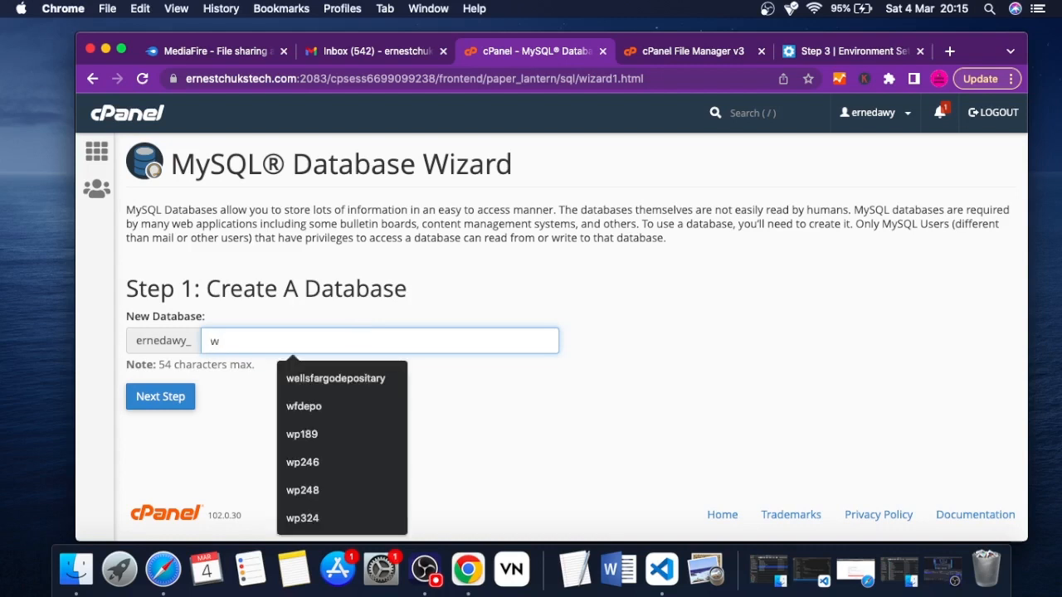
key("BackSpace")
type("inv")
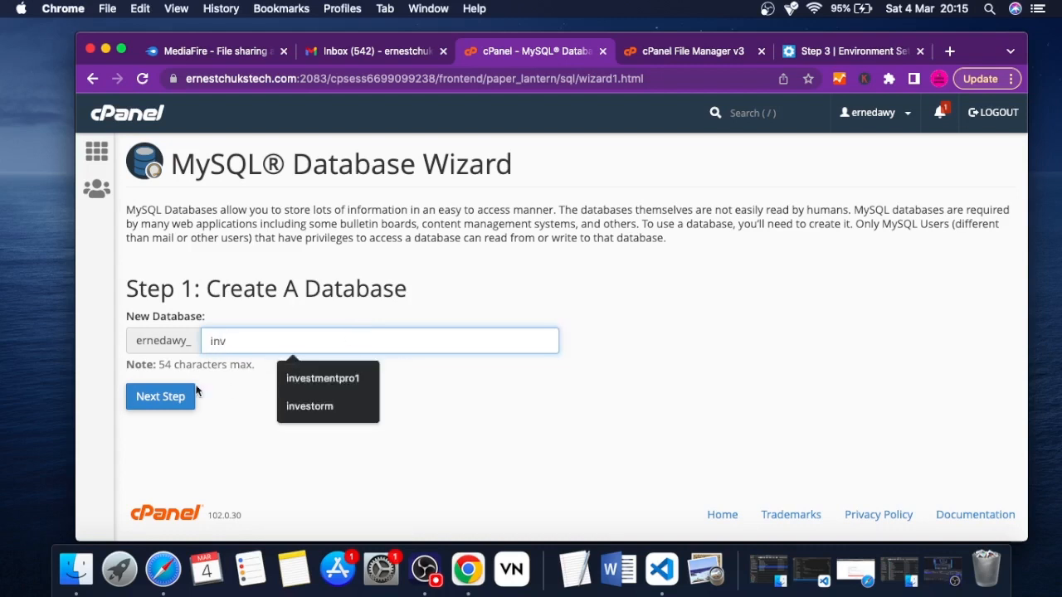
left_click(161, 398)
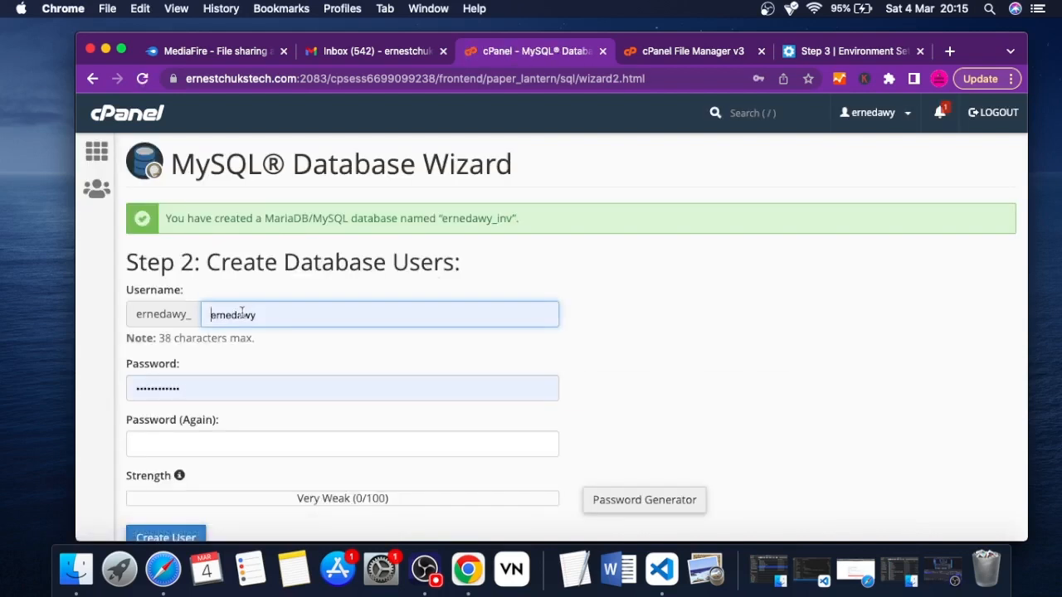
Create a database user named inv, entering and confirming the database password, and dismiss the browser's offer to save it
double_click(238, 312)
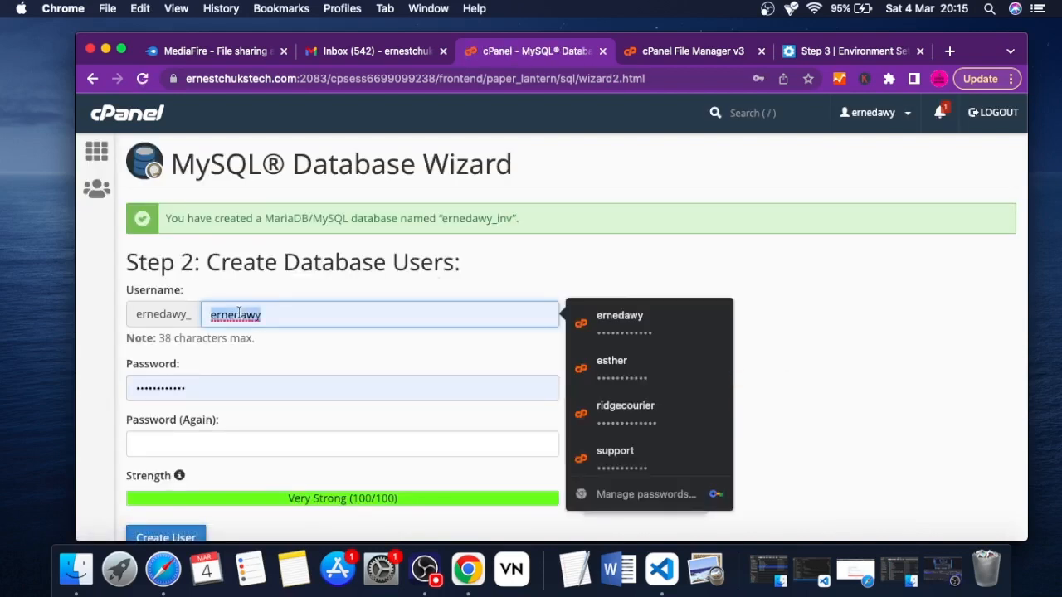
type("inv")
double_click(184, 388)
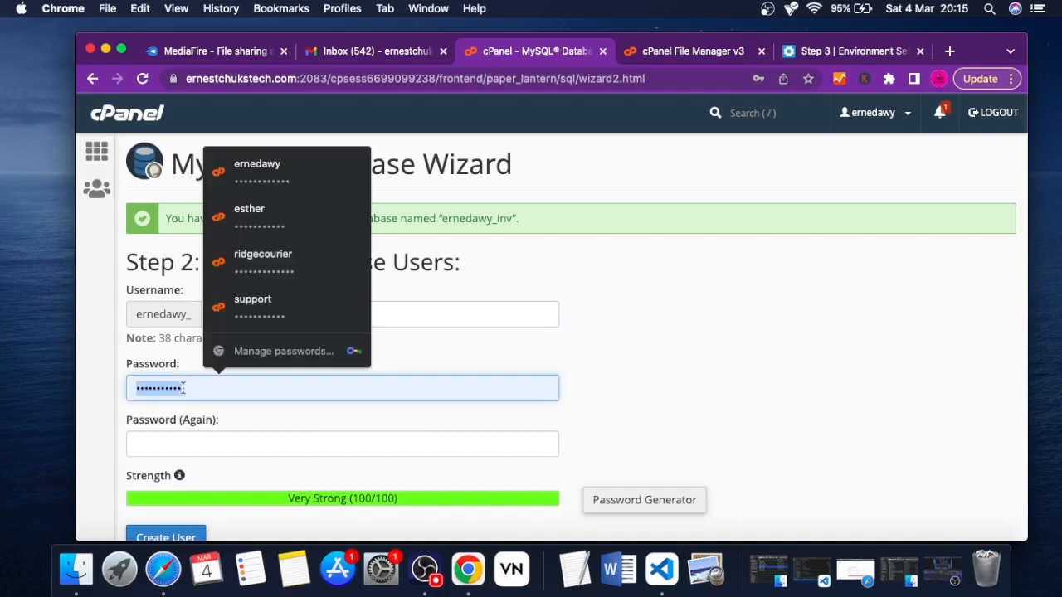
type("e")
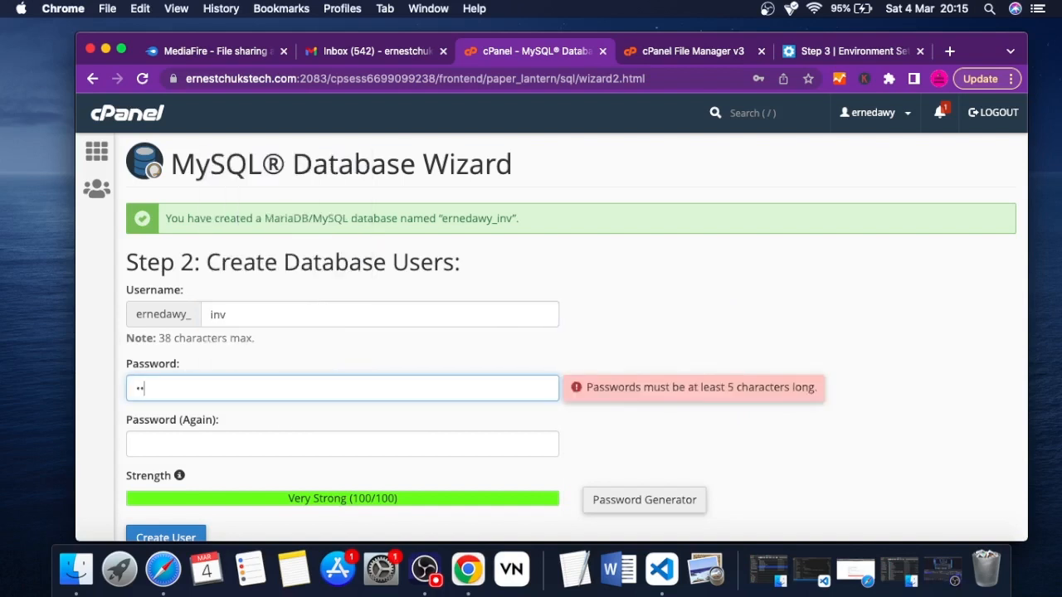
type("••••••")
left_click(174, 440)
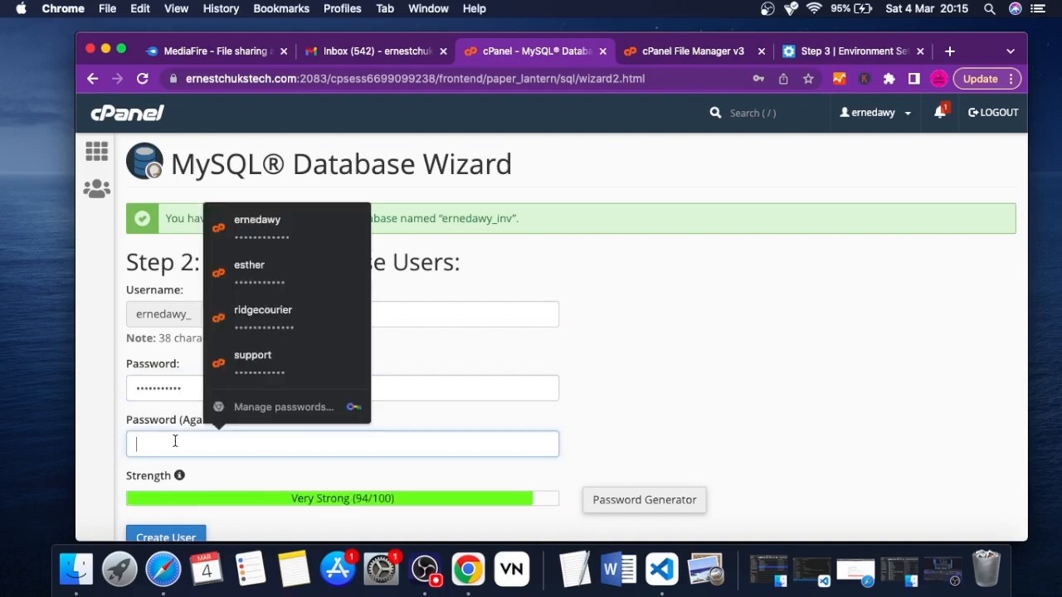
type("••")
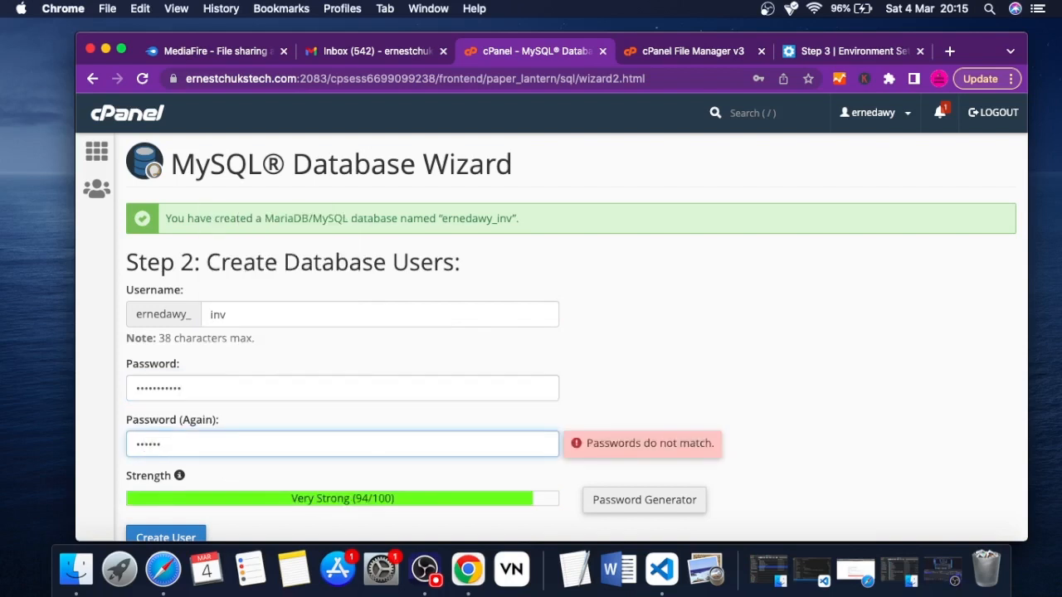
type("••")
scroll(561, 419, "down", 2)
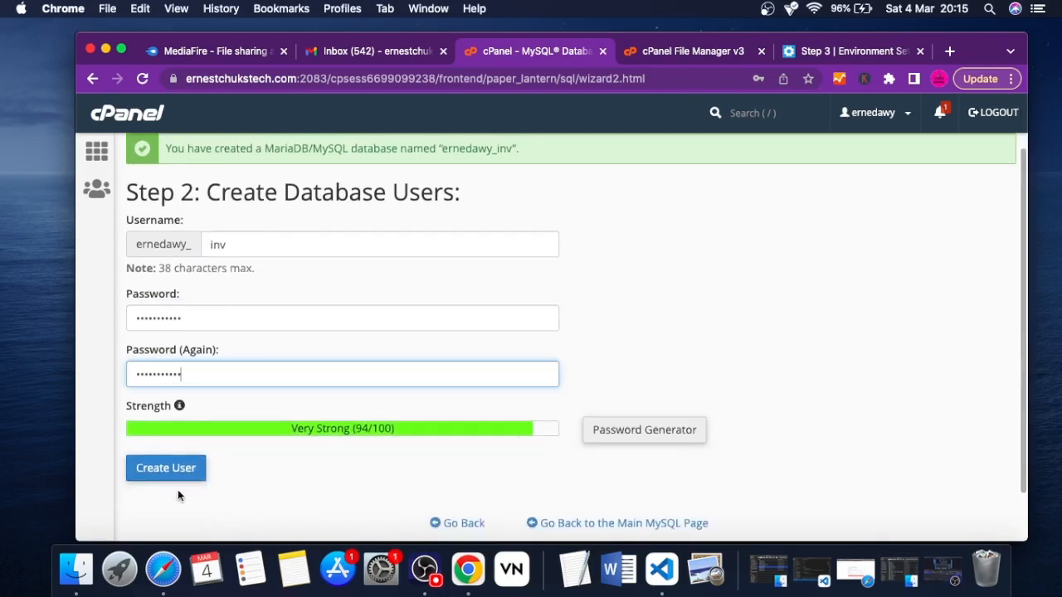
left_click(166, 470)
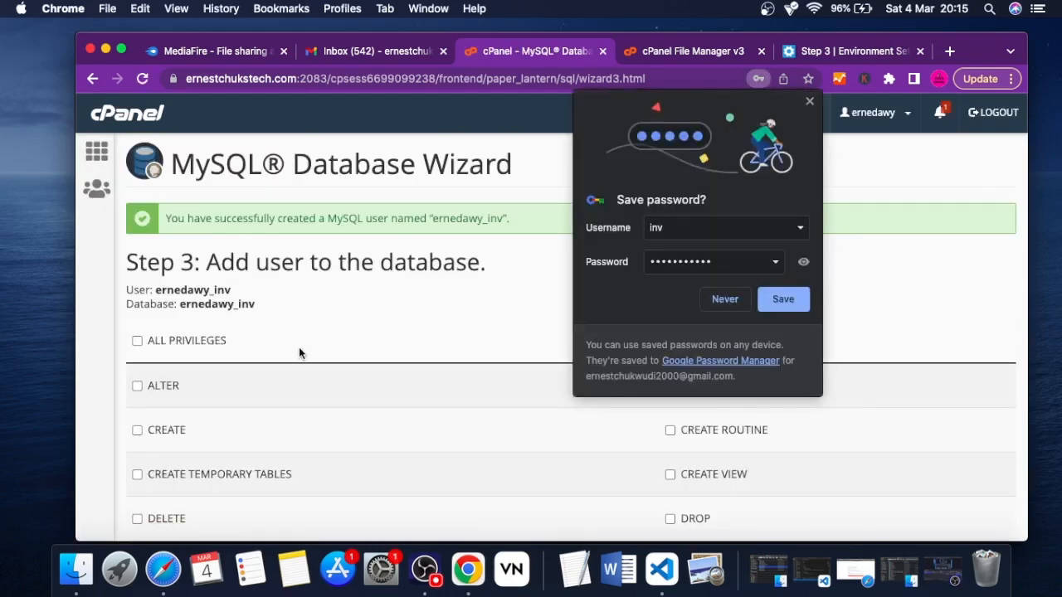
left_click(810, 101)
Grant the new inv database user all privileges on the inv database and apply the changes
scroll(306, 318, "down", 3)
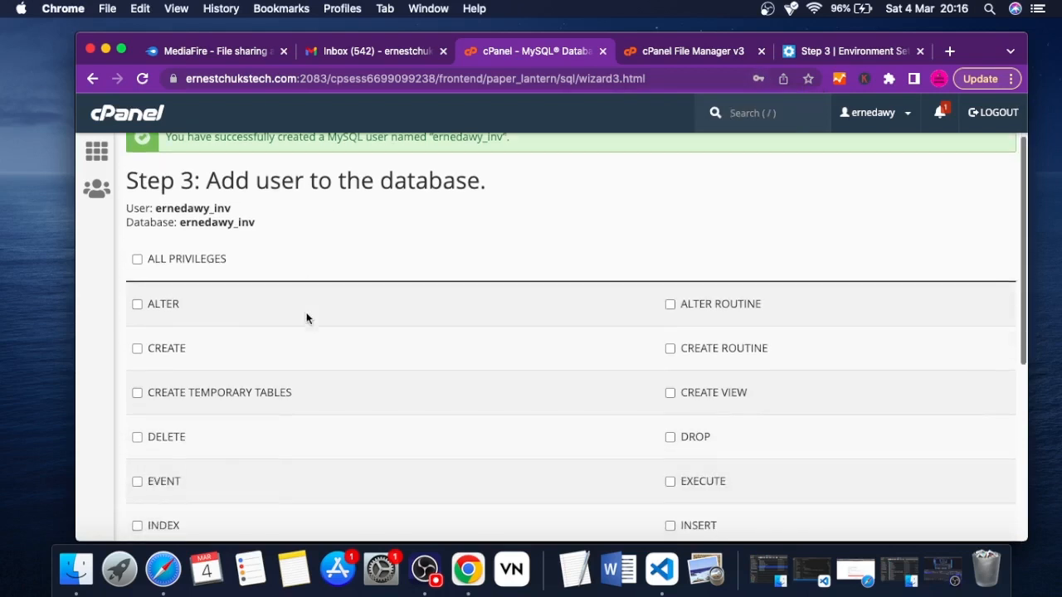
left_click(138, 225)
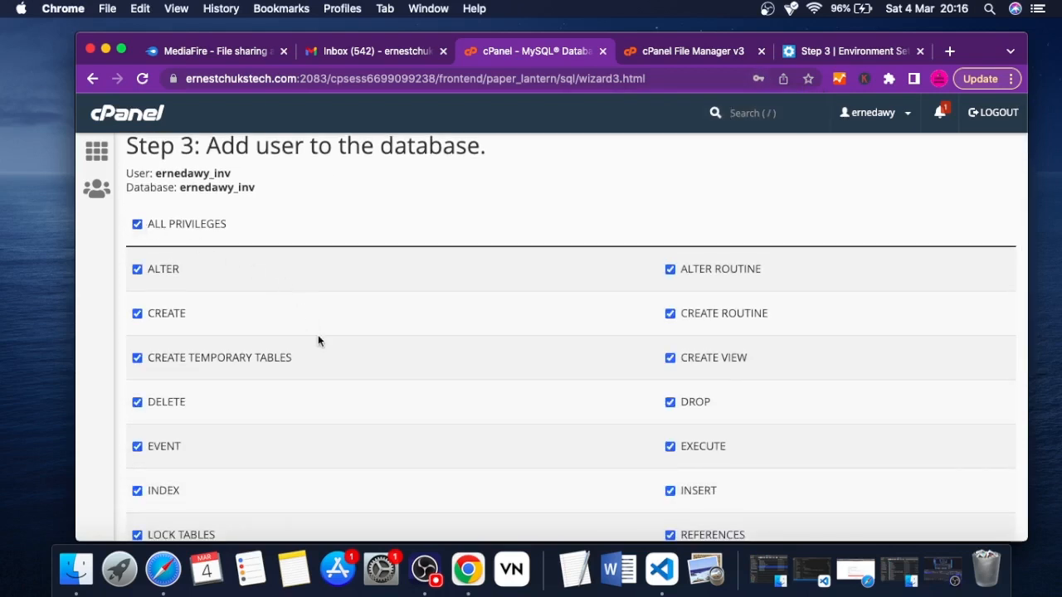
scroll(318, 338, "down", 5)
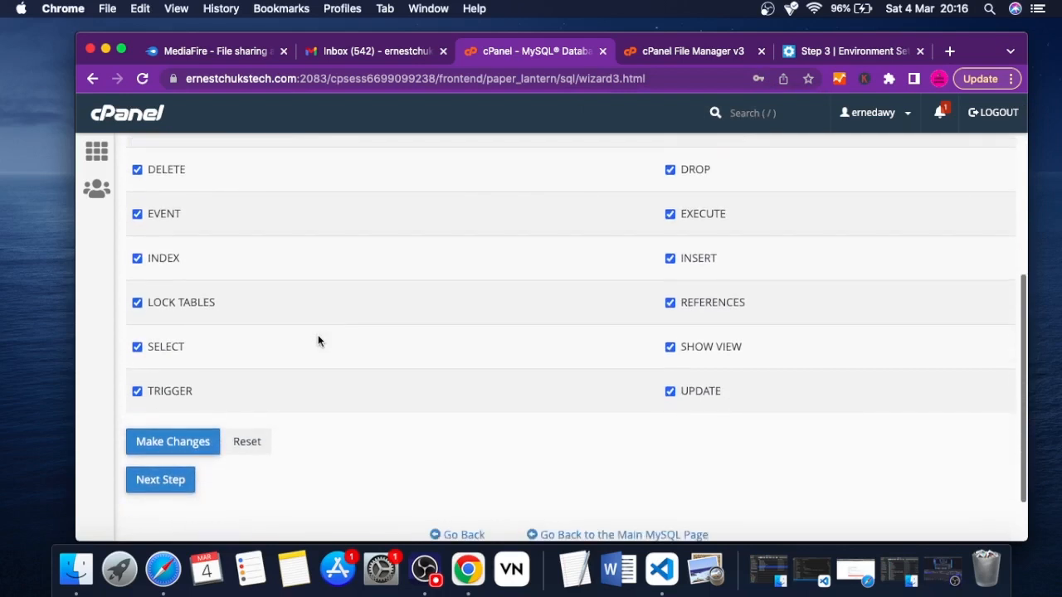
scroll(318, 340, "down", 2)
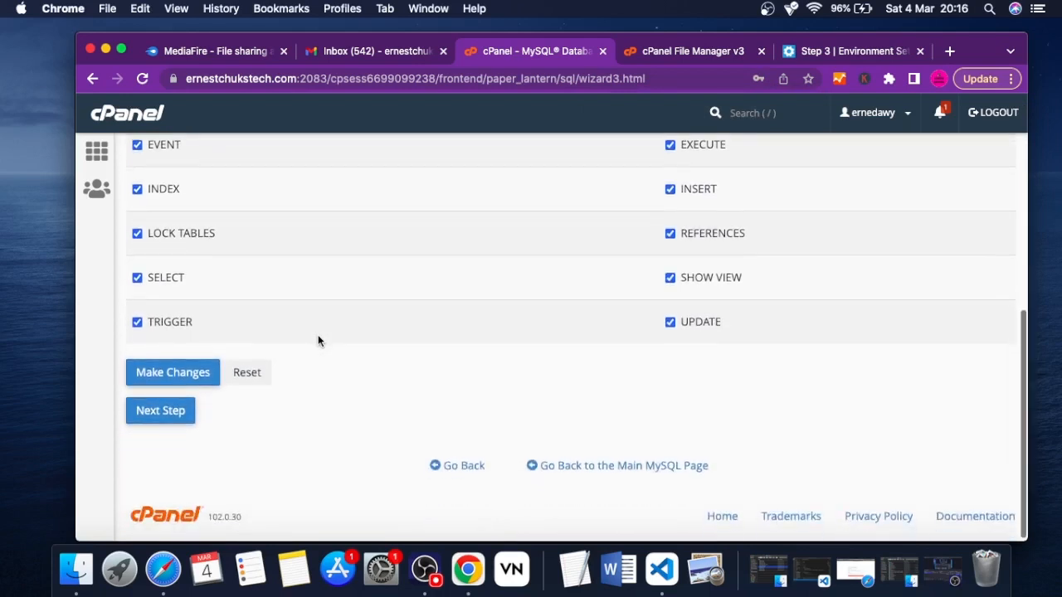
left_click(177, 371)
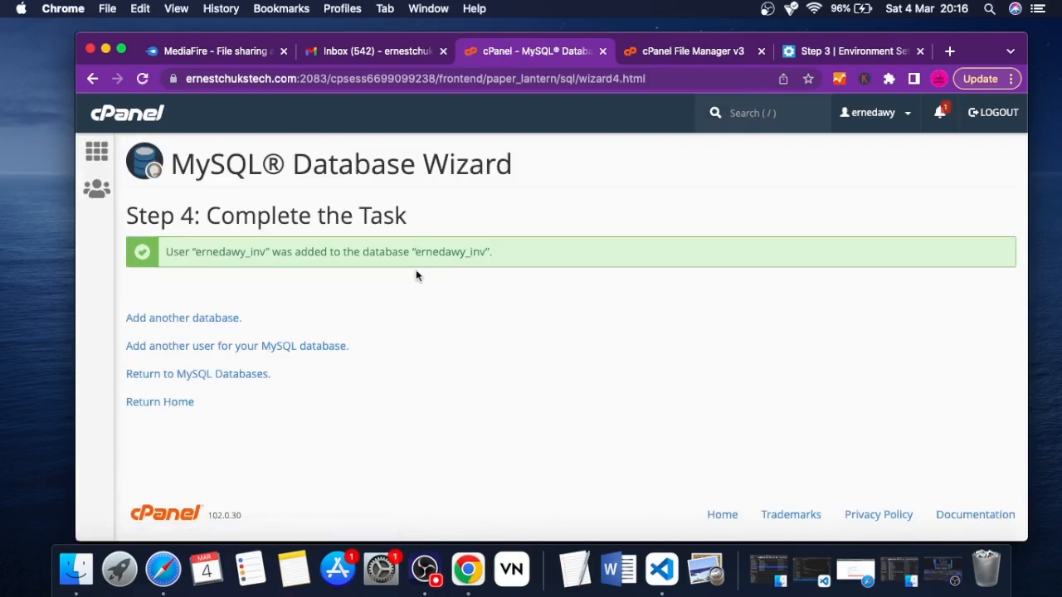
Copy the full database name from the wizard's confirmation and set the installer's database host to localhost, keeping port 3306
double_click(449, 252)
key("cmd+c")
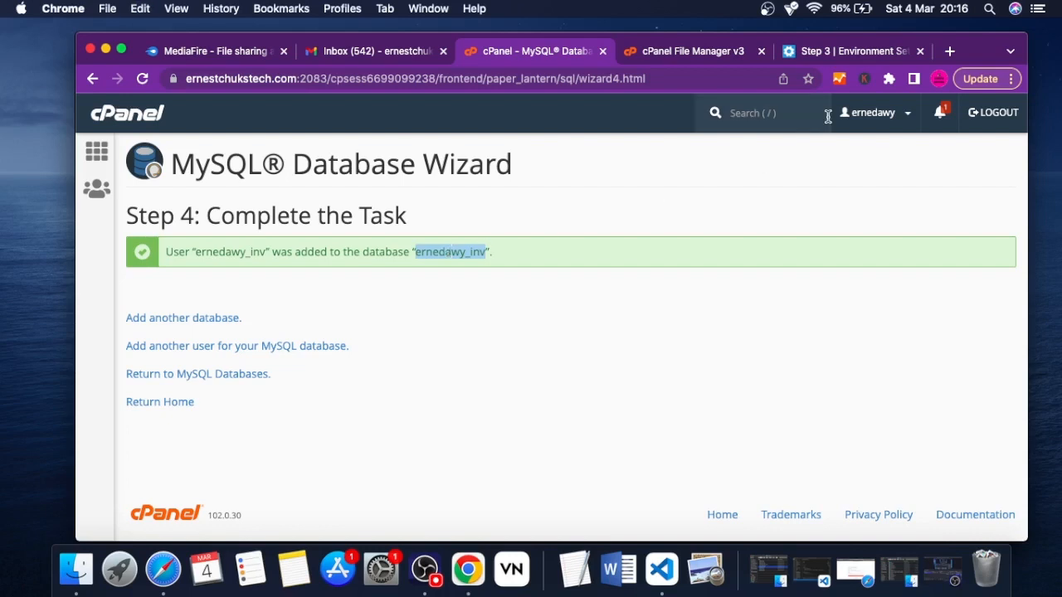
left_click(820, 52)
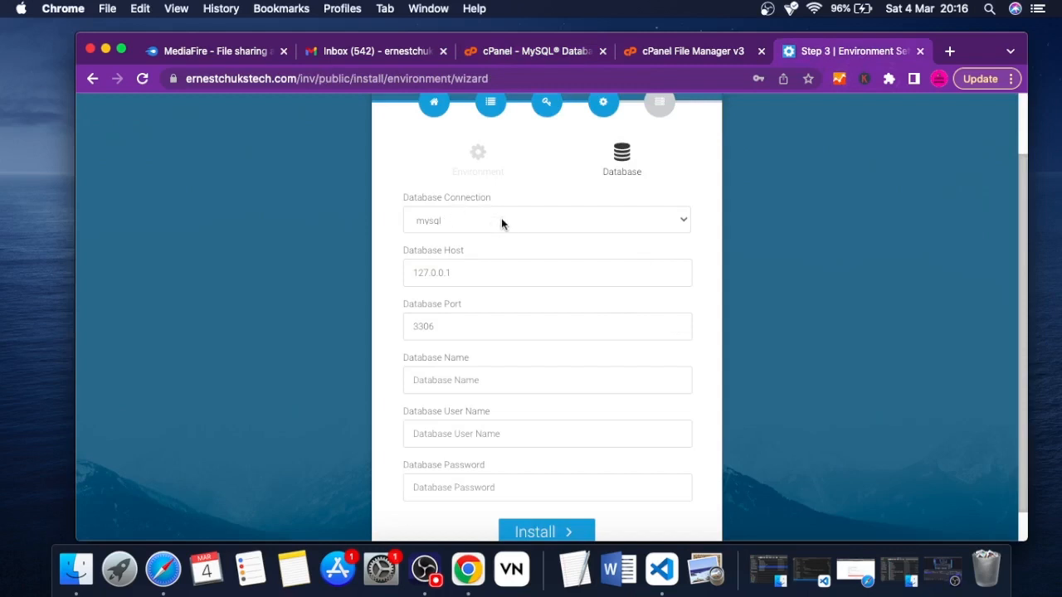
double_click(455, 272)
type("localh")
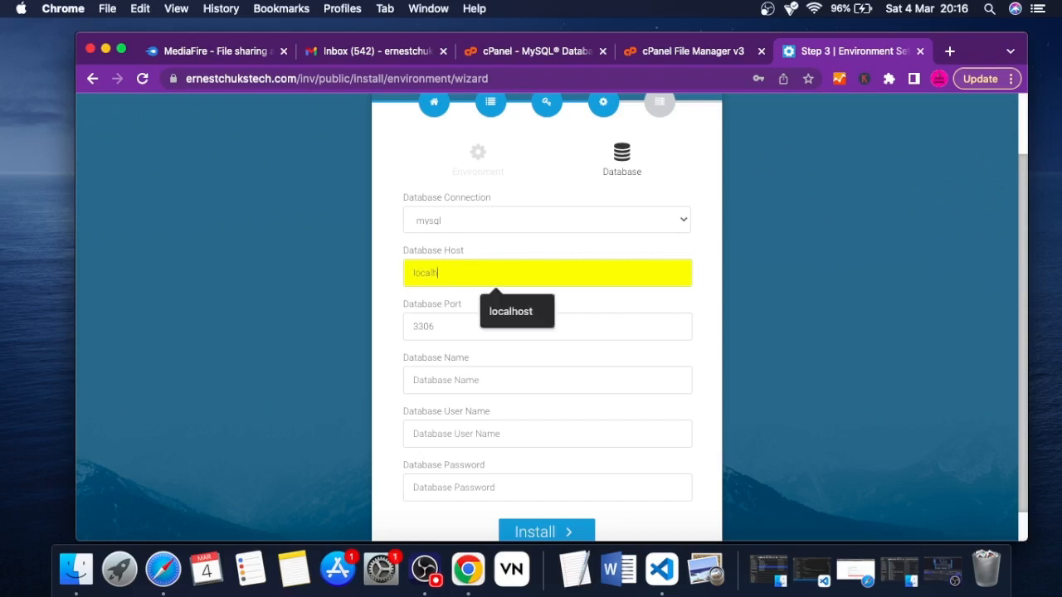
type("ost")
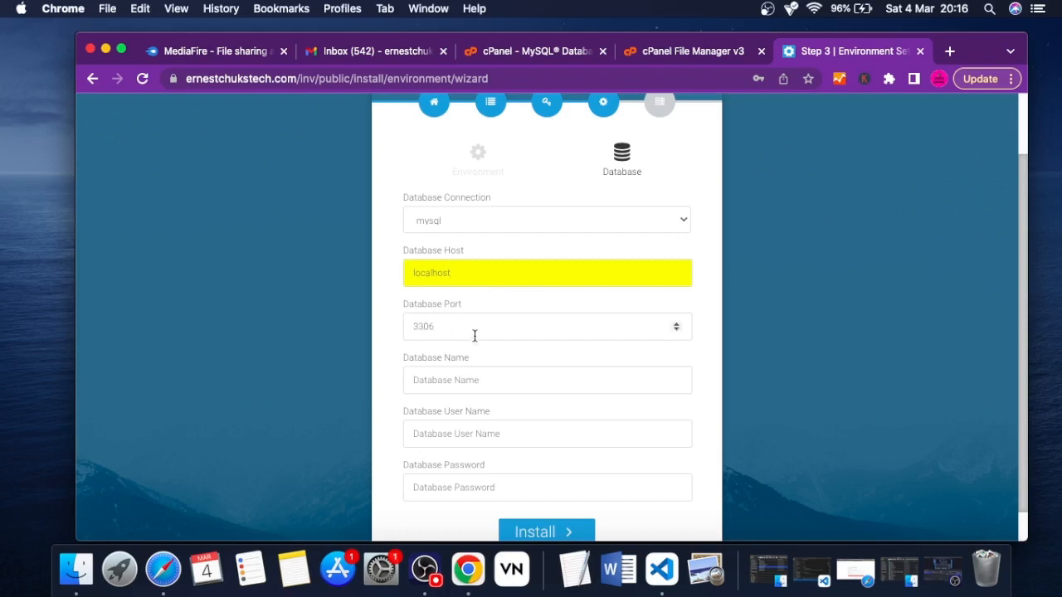
left_click(516, 317)
scroll(510, 303, "down", 1)
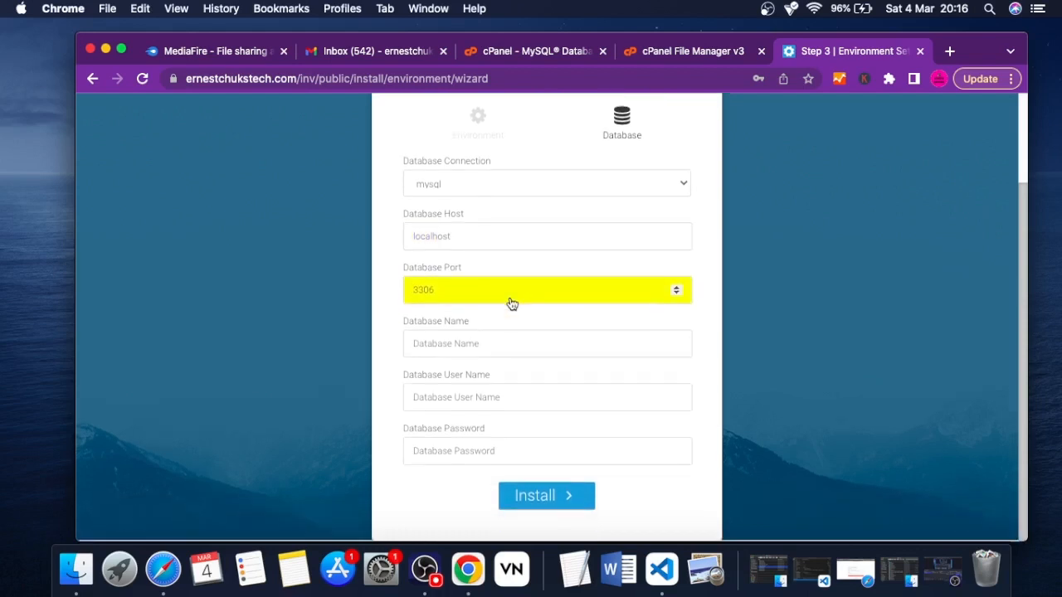
Fill in both the database name and the database user name with the account-prefixed inv name
left_click(452, 340)
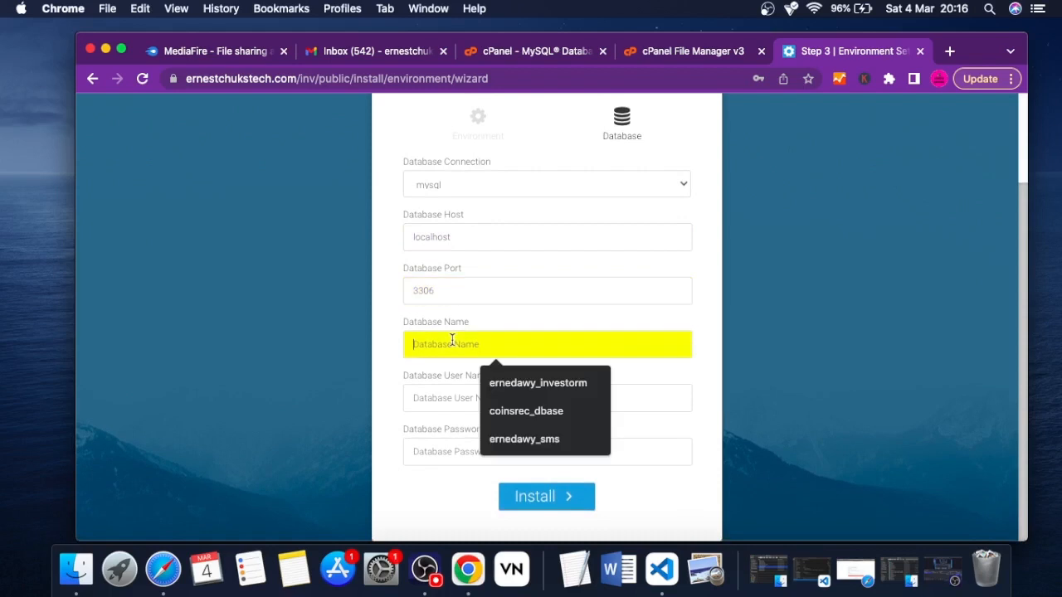
type("ernedawy_inv")
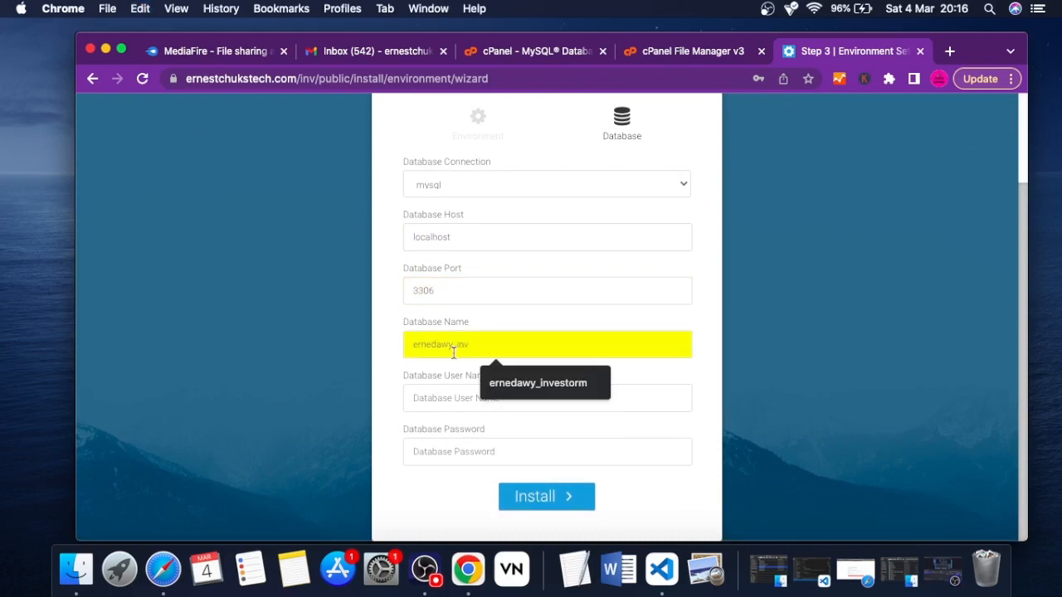
left_click(438, 403)
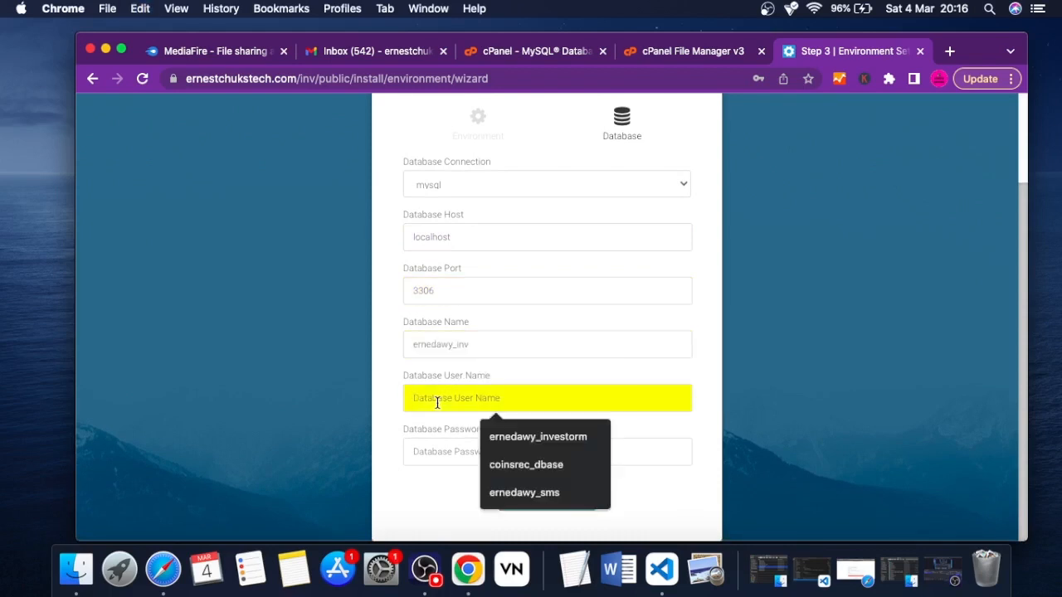
key("cmd+v")
Enter the database password, run the installation, and dismiss the browser's offer to save the password
left_click(423, 453)
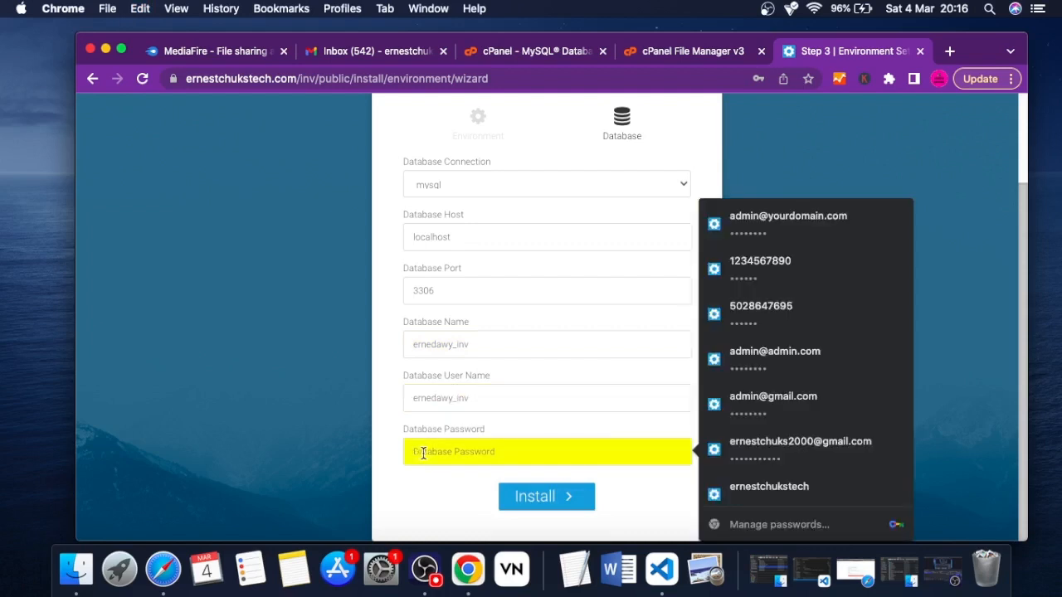
type("•")
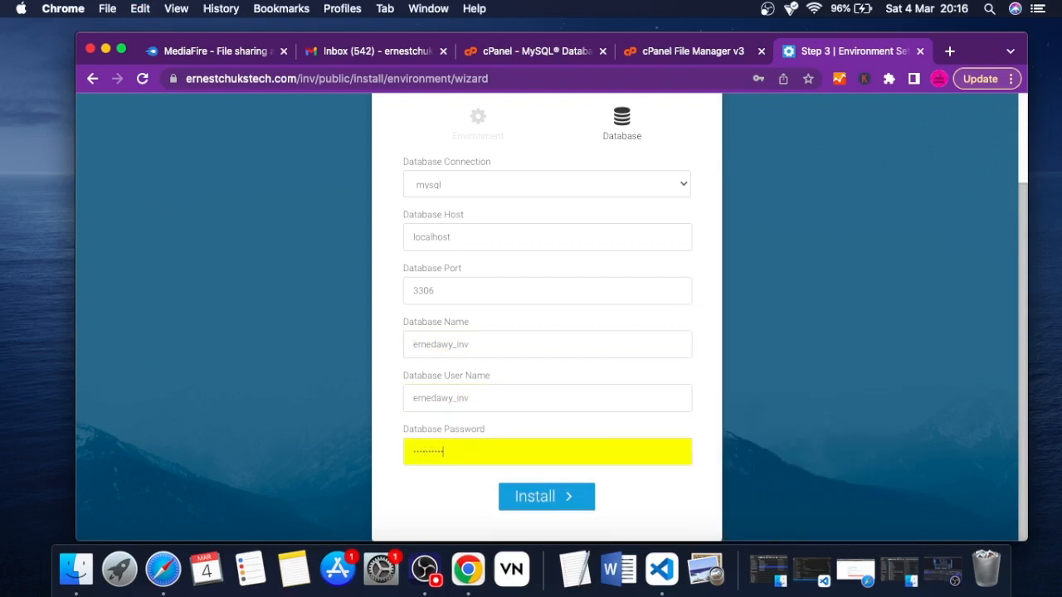
left_click(544, 500)
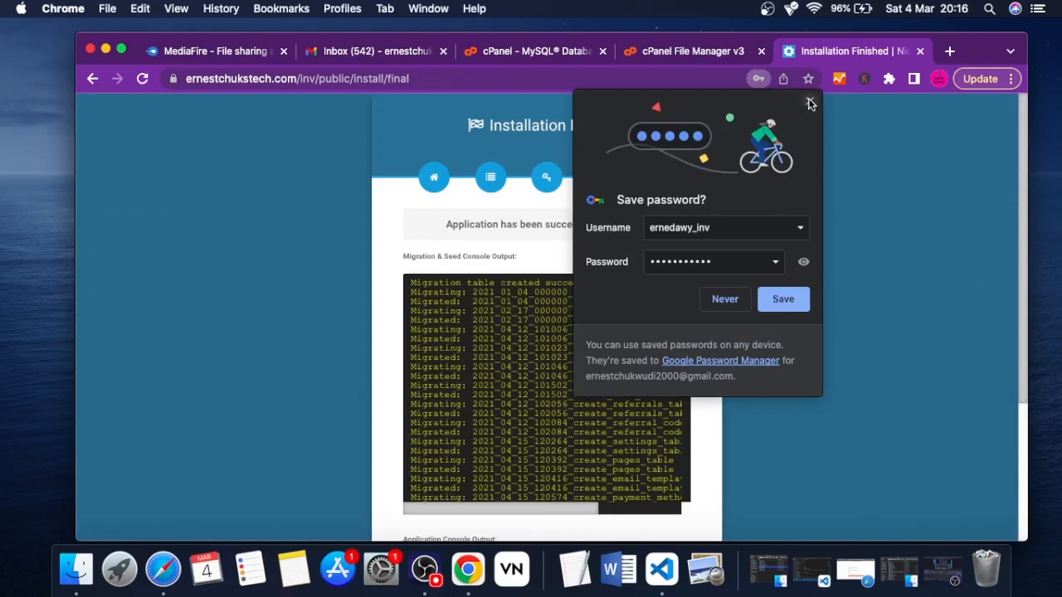
left_click(810, 102)
Review the migration and application console output, and complete the installation to reach the license activation page
scroll(645, 221, "down", 1)
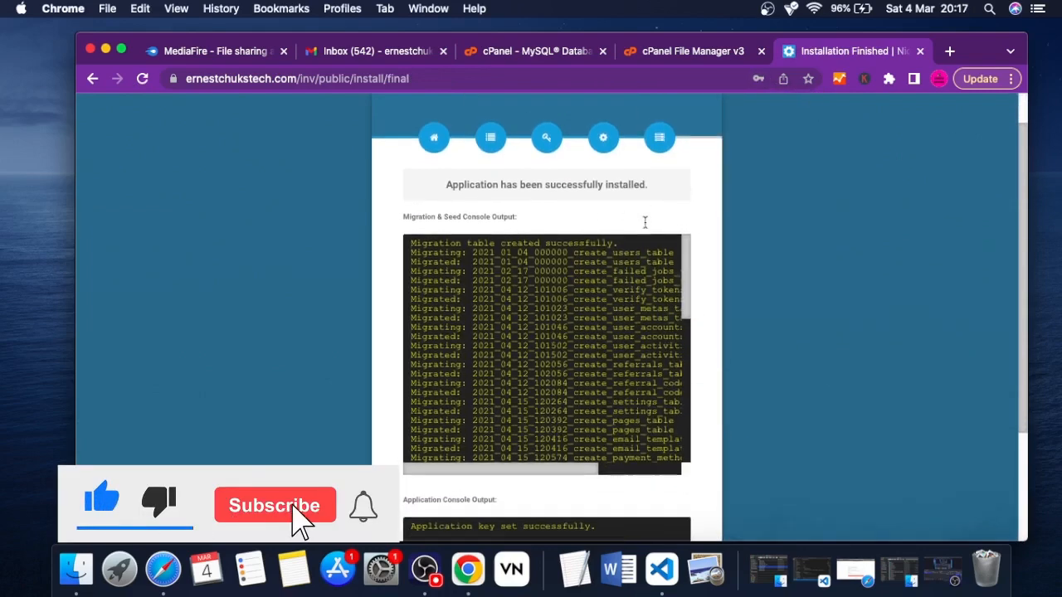
scroll(644, 222, "up", 1)
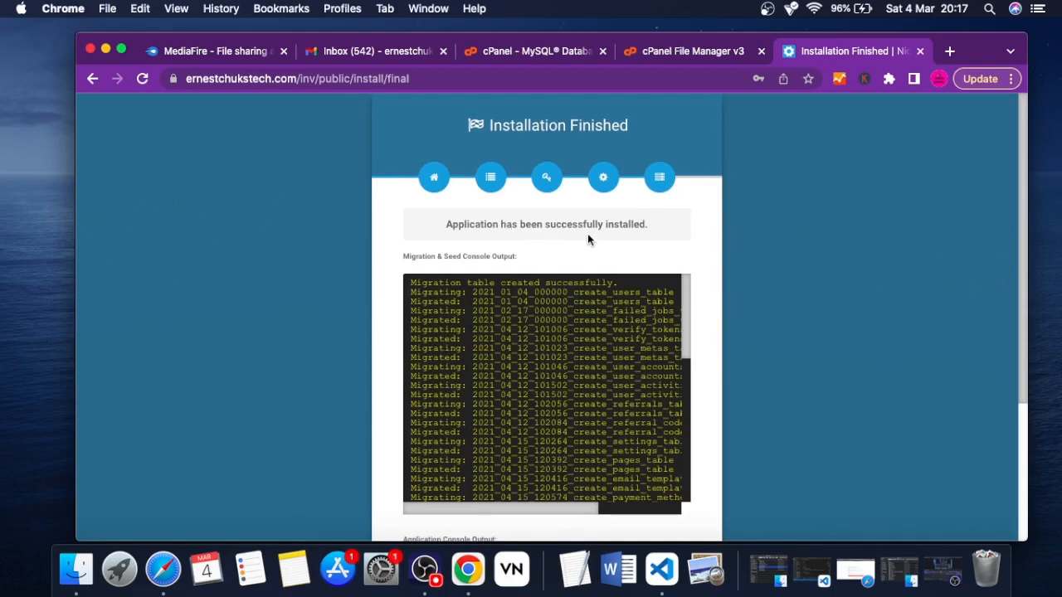
scroll(572, 236, "down", 5)
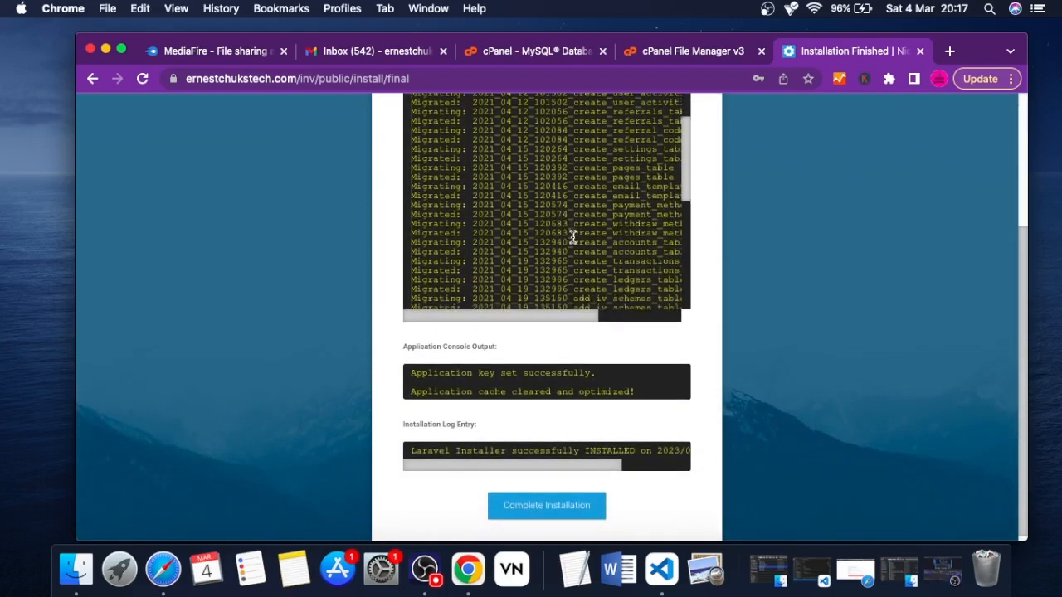
scroll(572, 237, "up", 3)
scroll(546, 367, "down", 1)
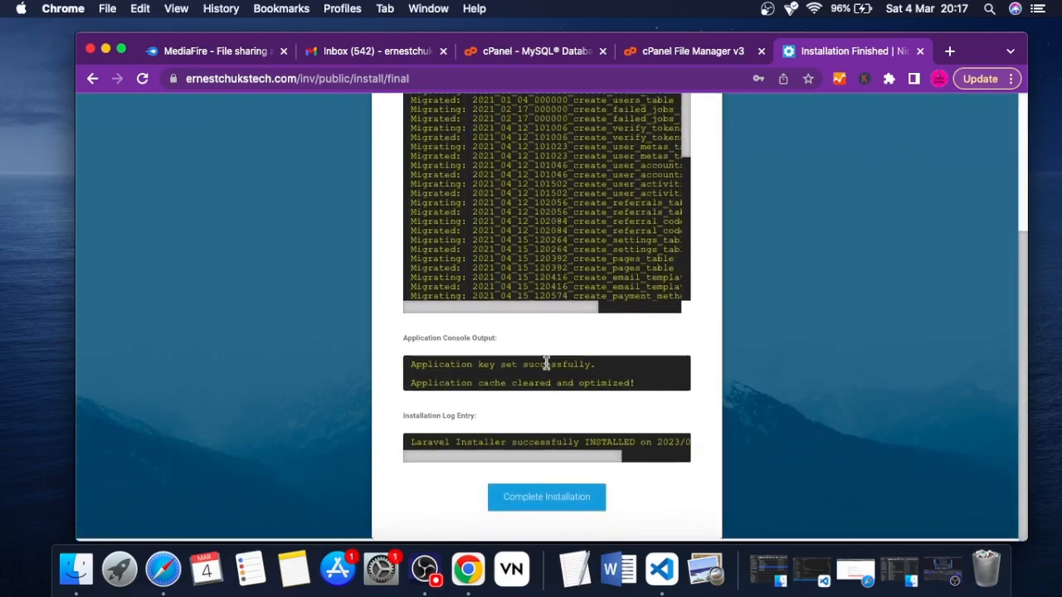
left_click(528, 506)
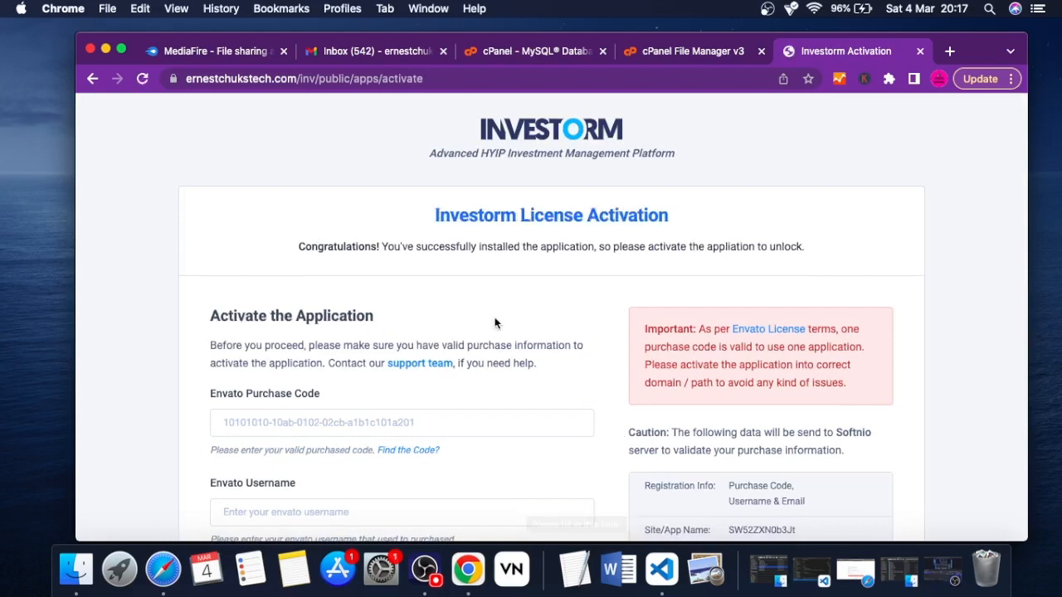
Return to File Manager, go up to the inv folder, view purchase code.txt, and copy the purchase code
scroll(452, 305, "down", 4)
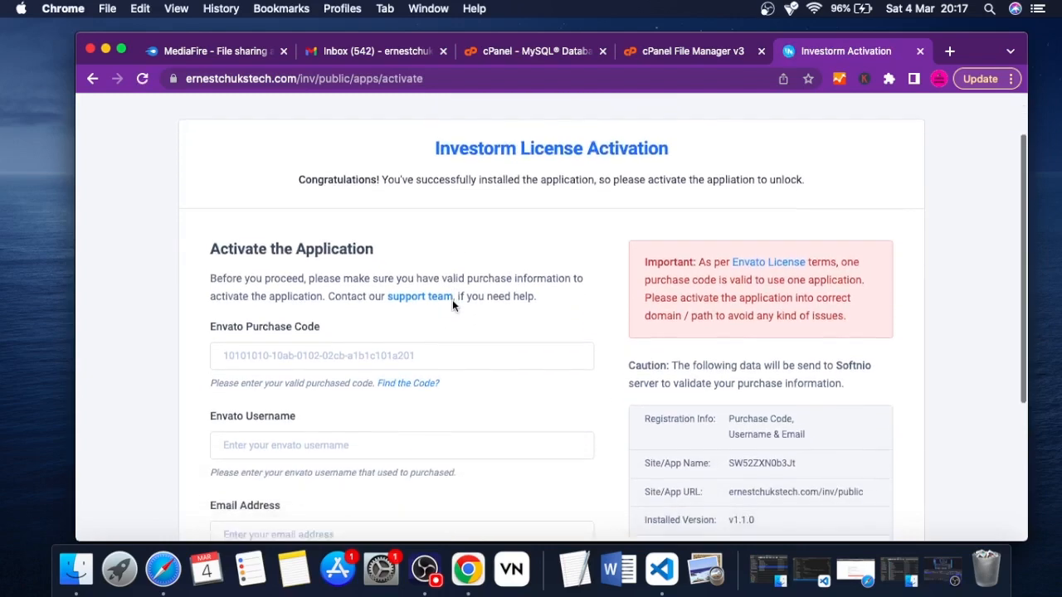
scroll(452, 305, "down", 2)
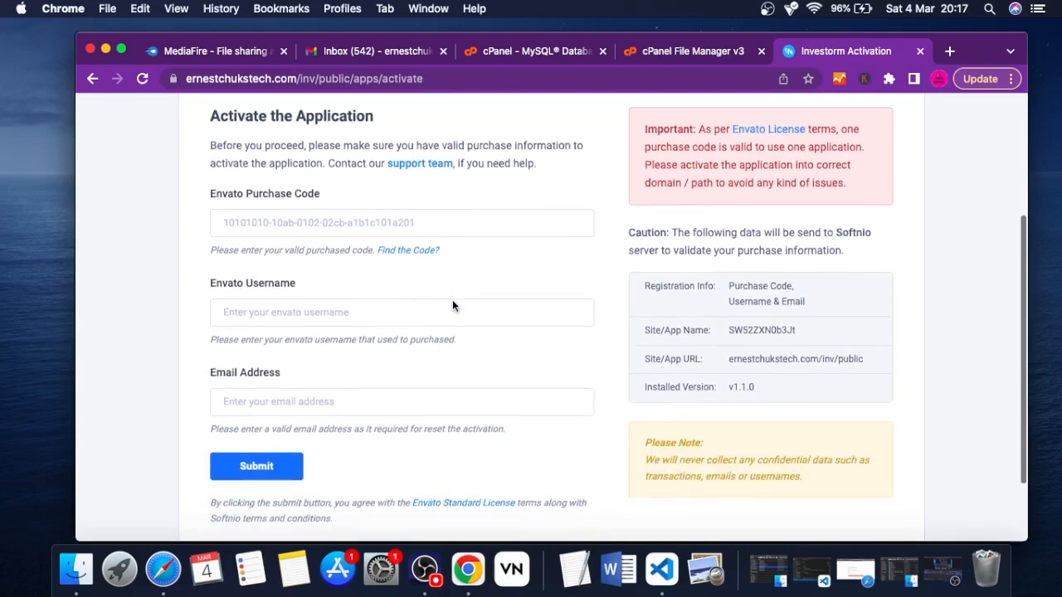
left_click(683, 56)
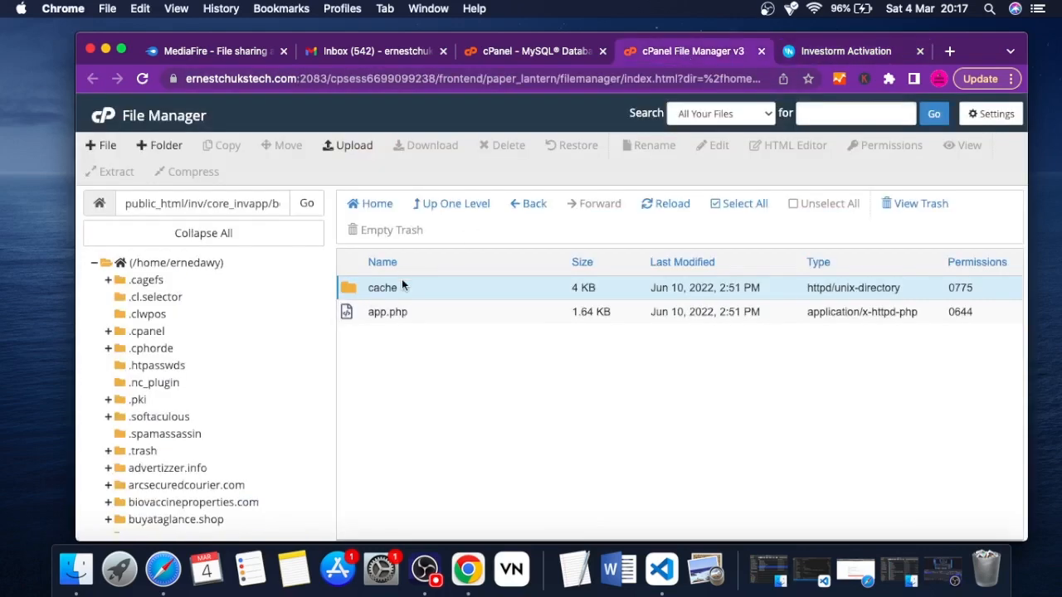
left_click(438, 205)
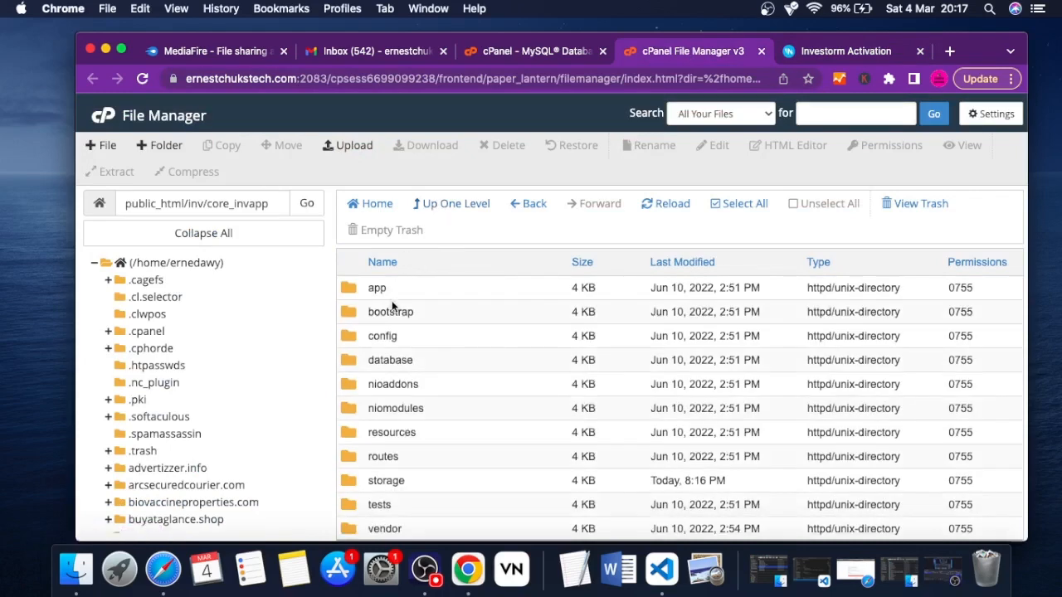
left_click(427, 206)
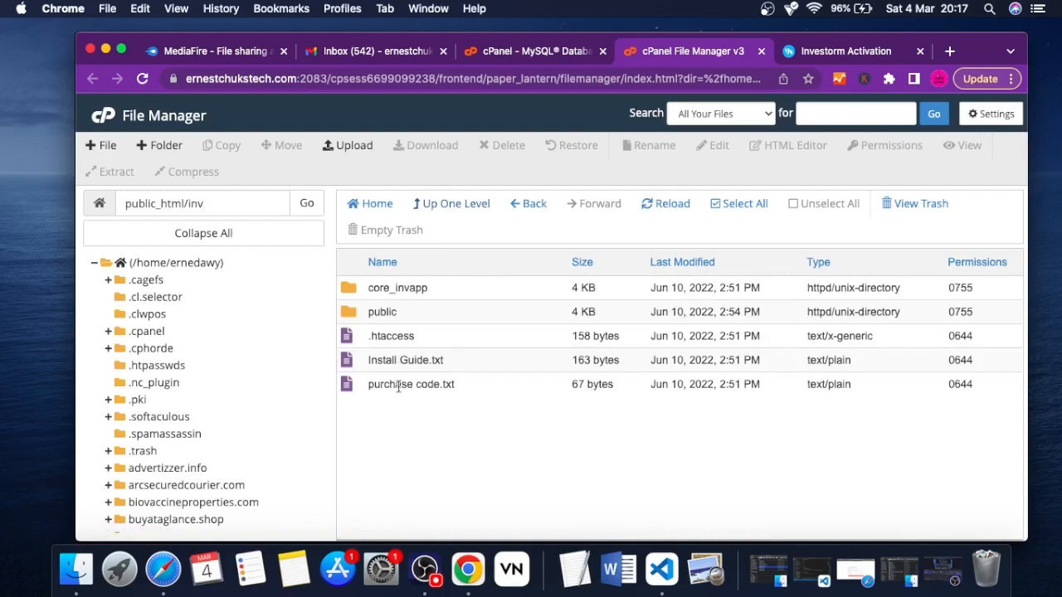
right_click(403, 390)
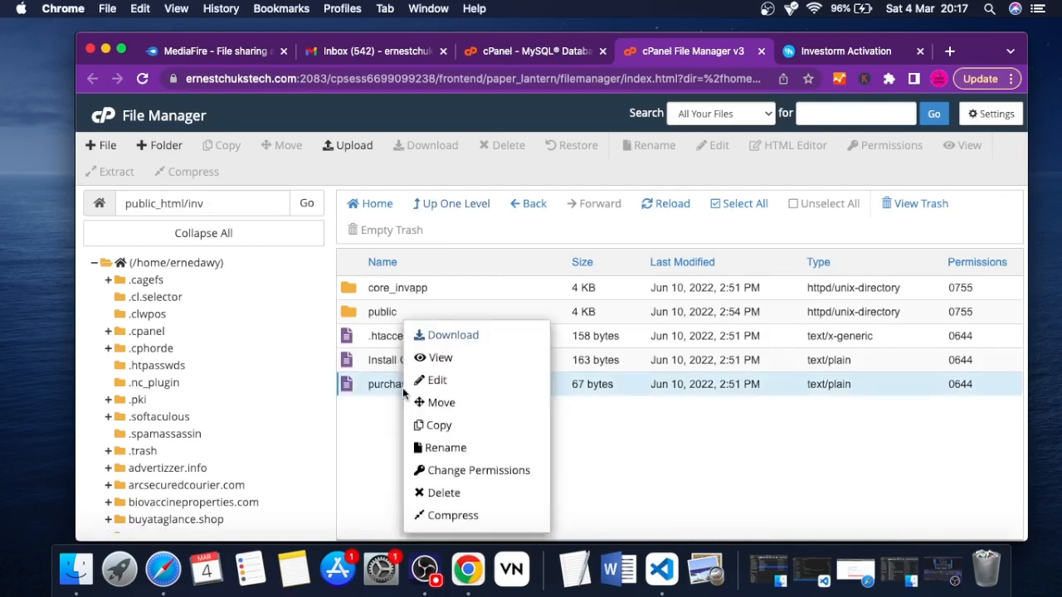
left_click(443, 362)
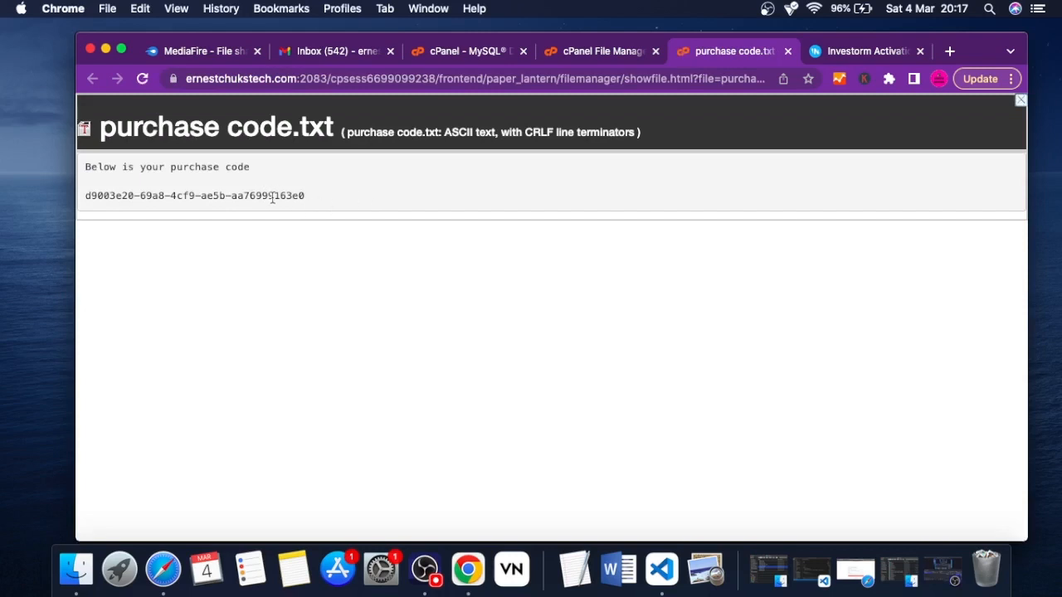
triple_click(264, 196)
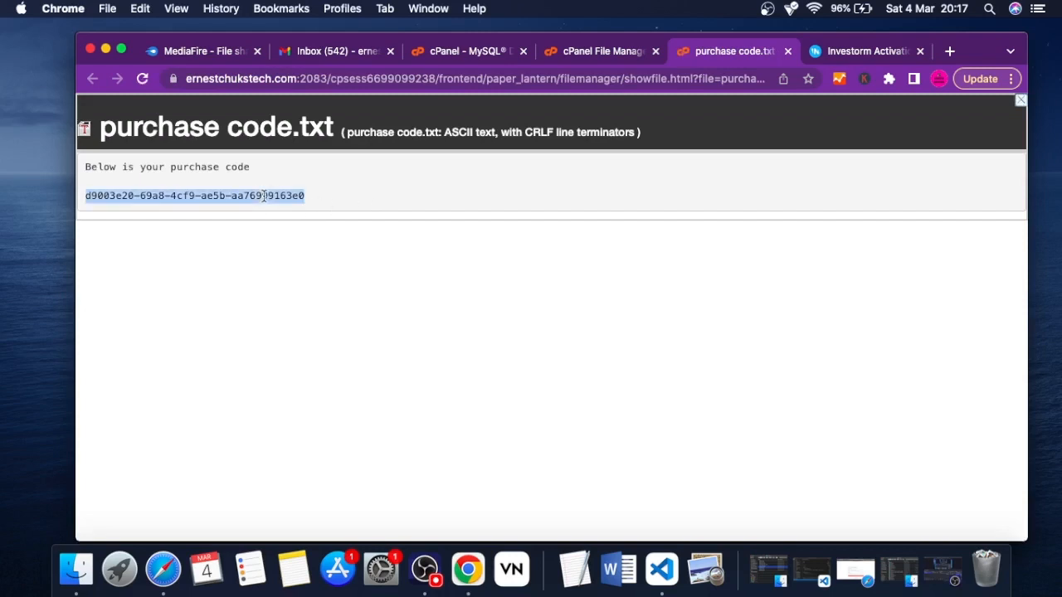
Fill in the Investorm activation form's Envato username as inv and choose the saved contact e-mail for its email address
left_click(842, 52)
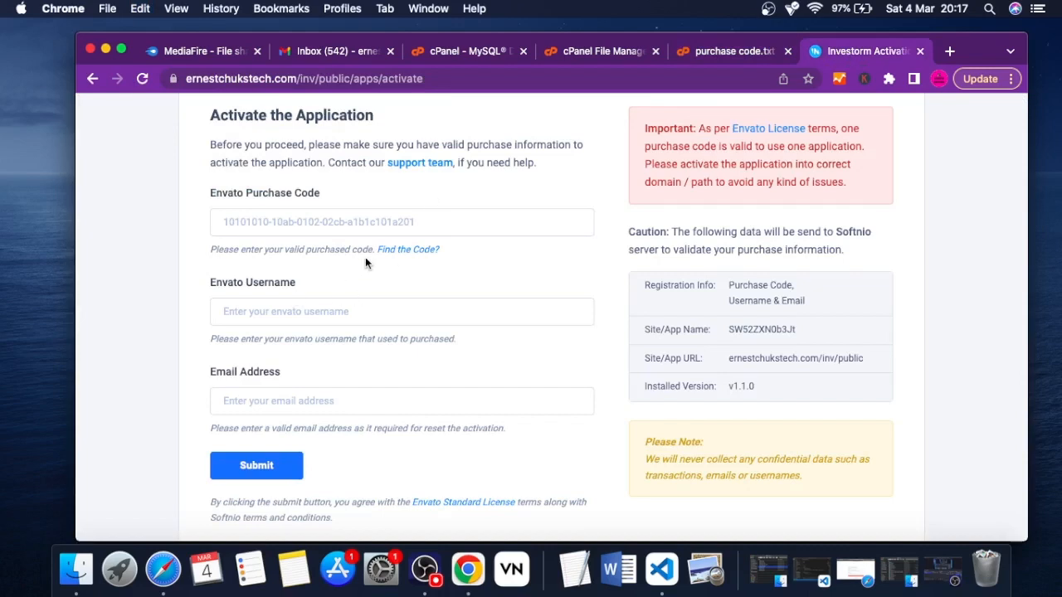
scroll(365, 260, "down", 1)
scroll(365, 260, "up", 1)
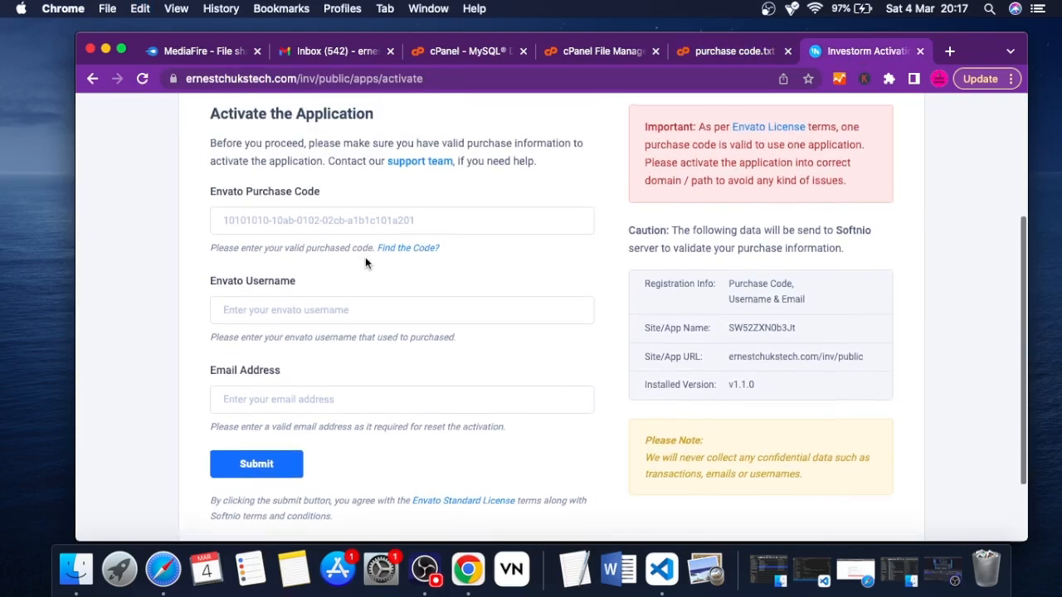
left_click(249, 313)
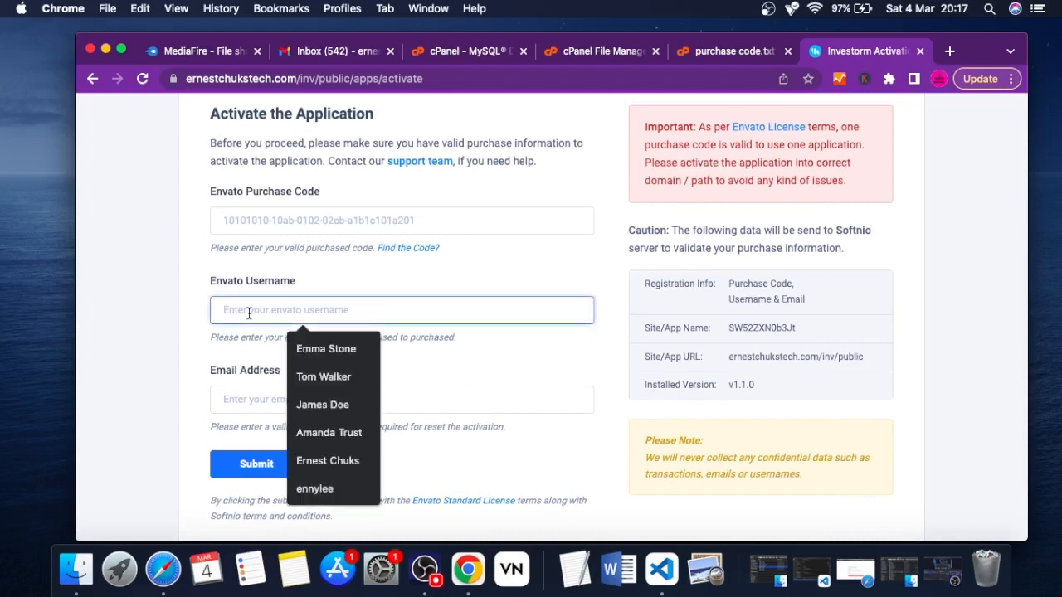
type("inv")
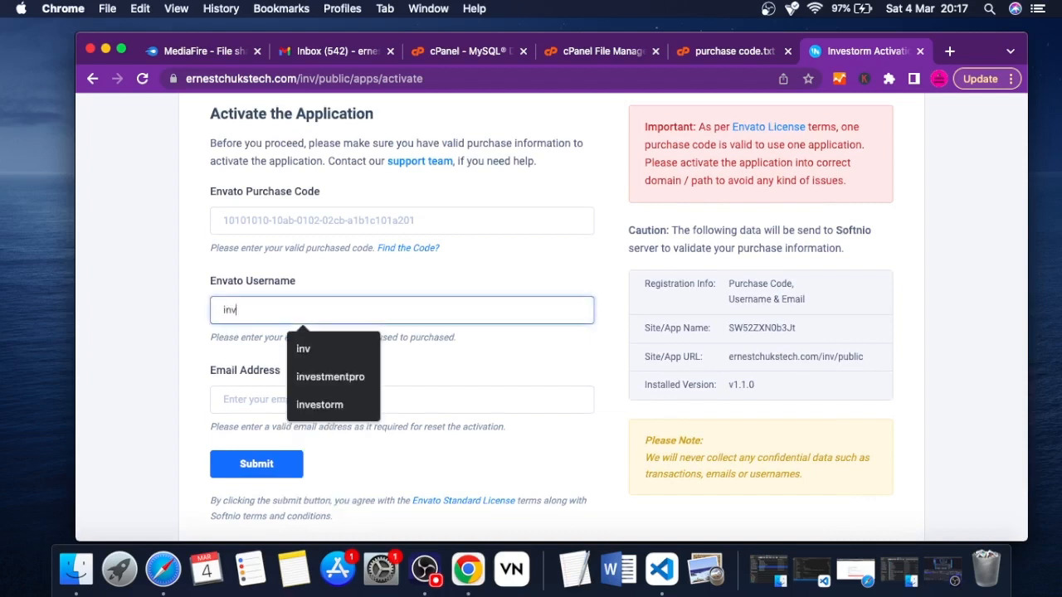
left_click(387, 286)
left_click(246, 399)
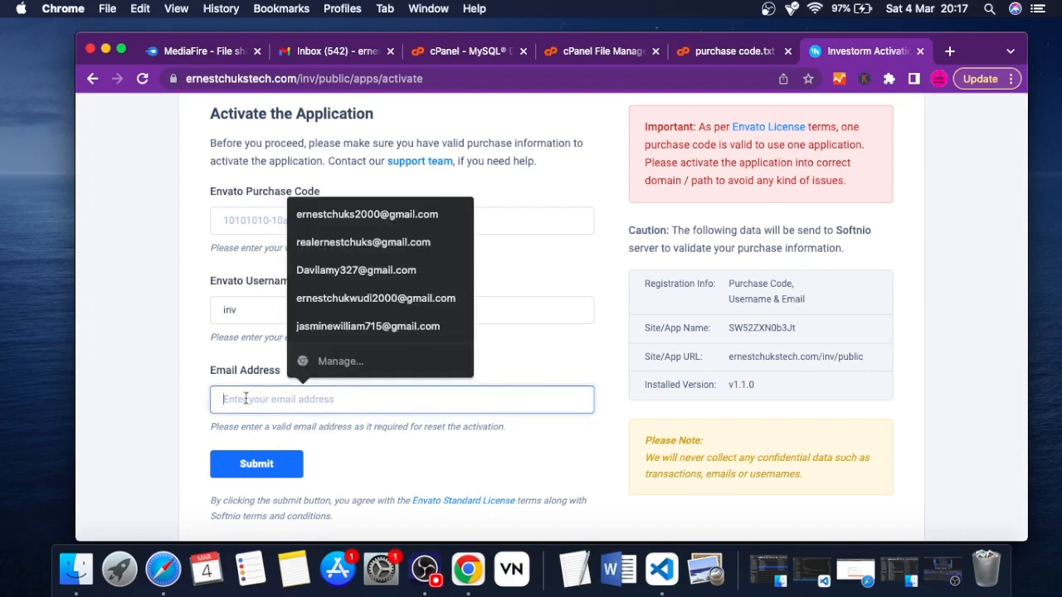
left_click(351, 214)
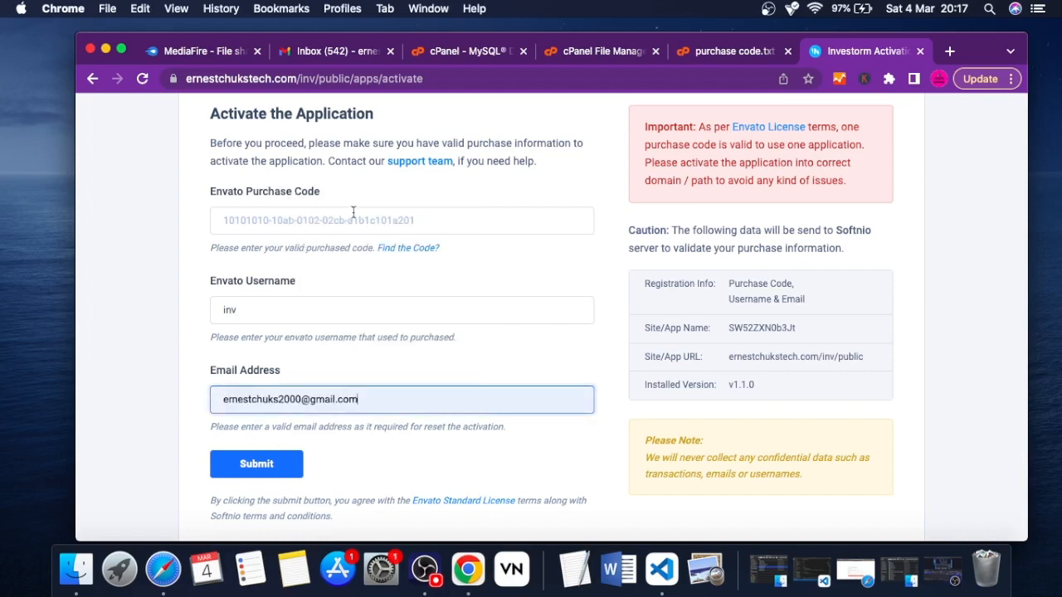
Enter the saved Envato purchase code, compare it with purchase code.txt, and submit the activation form
left_click(268, 217)
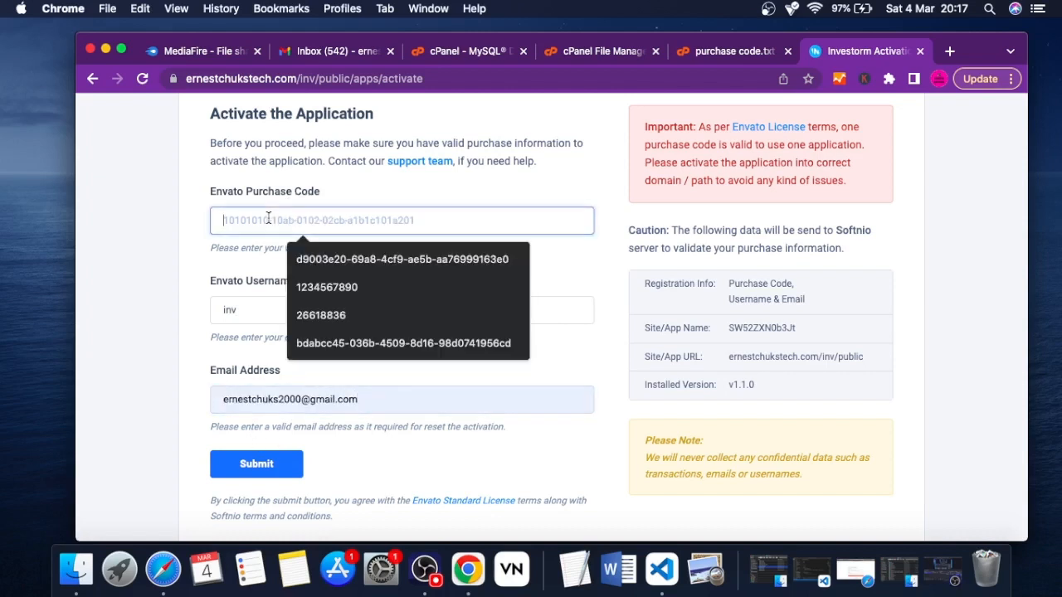
left_click(365, 259)
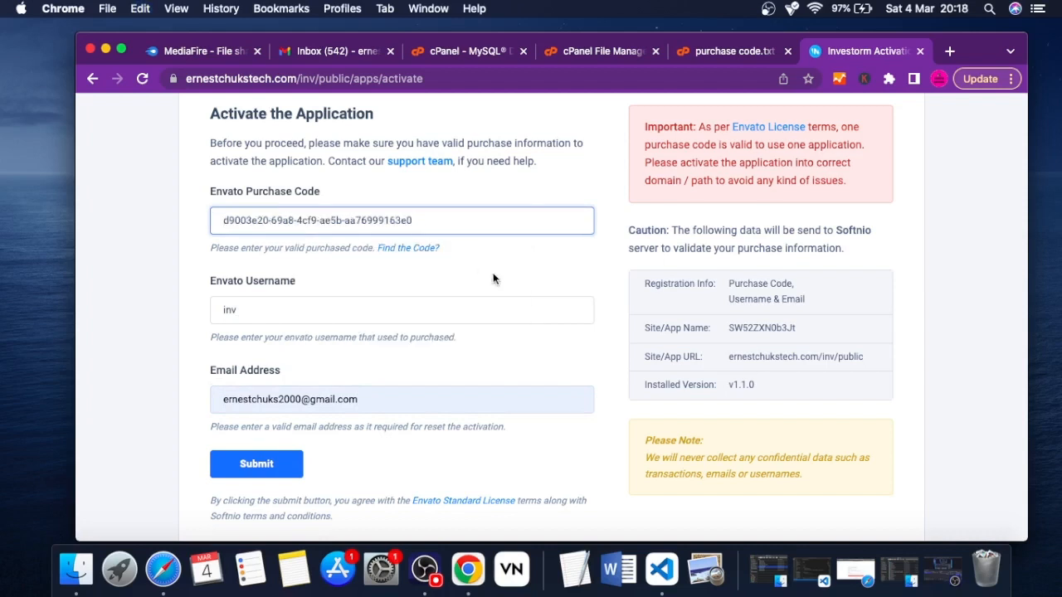
scroll(503, 283, "down", 1)
scroll(503, 284, "down", 3)
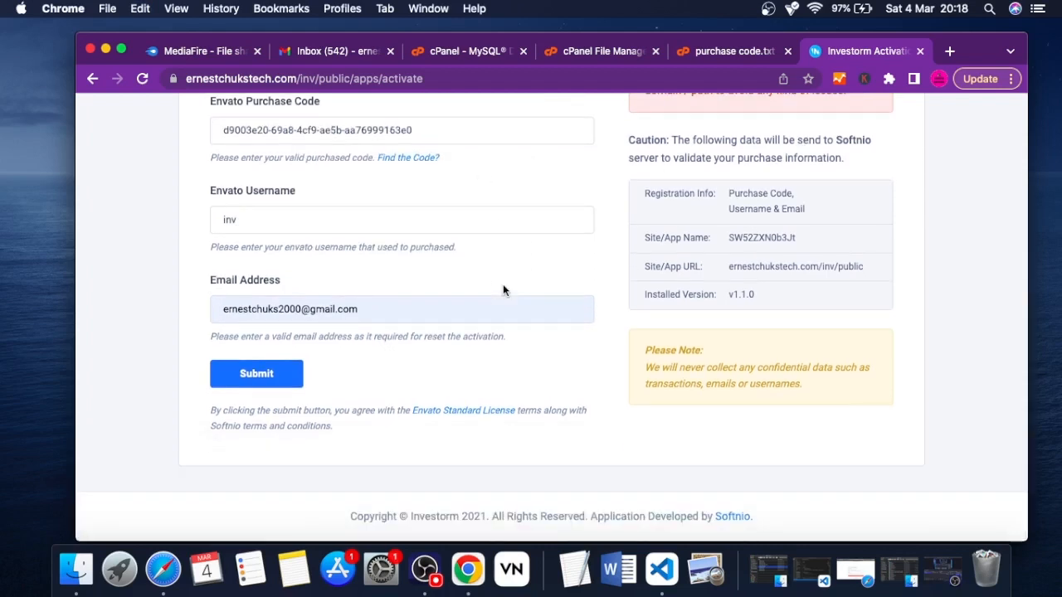
left_click(722, 52)
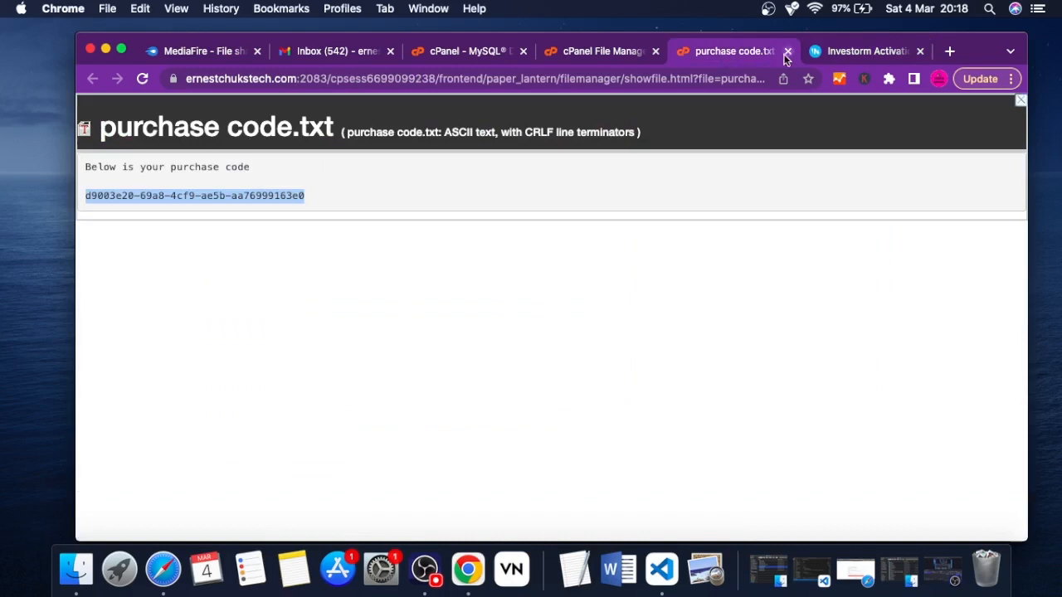
left_click(849, 51)
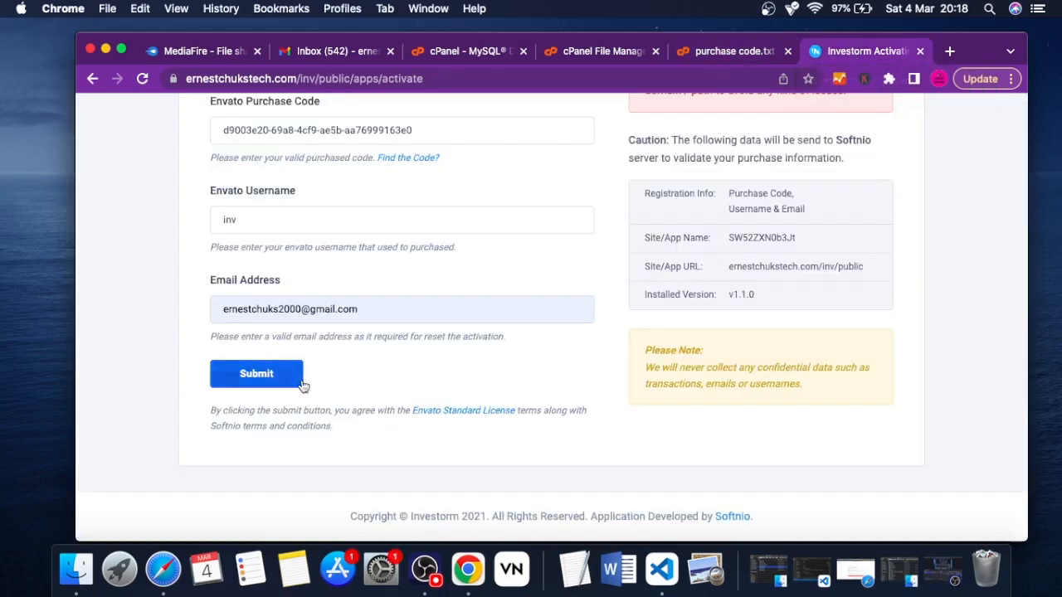
left_click(259, 374)
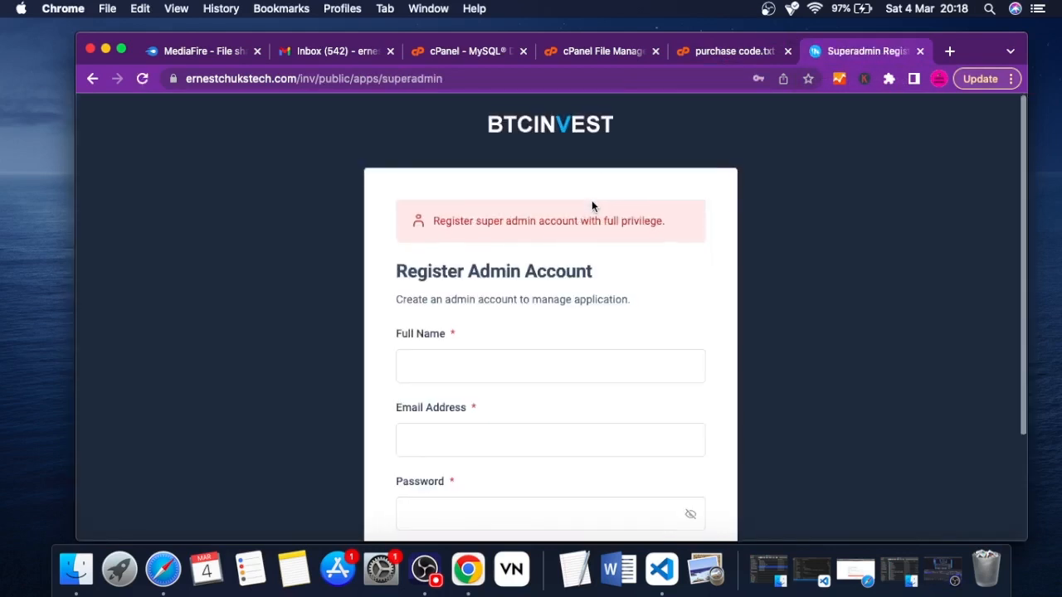
Fill in the Register Admin Account form with Super as full name, Admin as email entry, and the account password
scroll(592, 205, "down", 3)
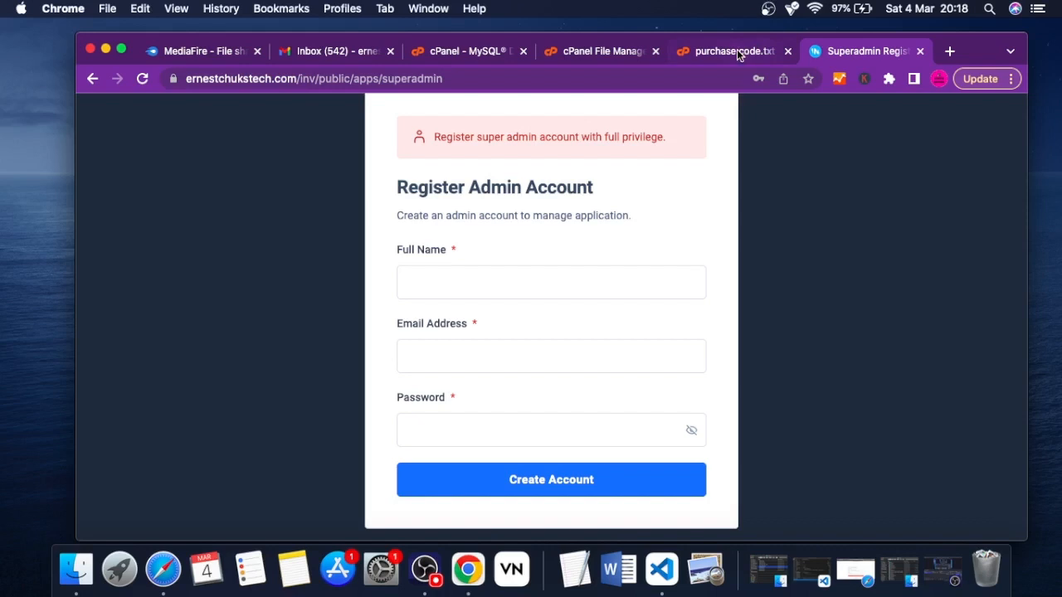
left_click(710, 55)
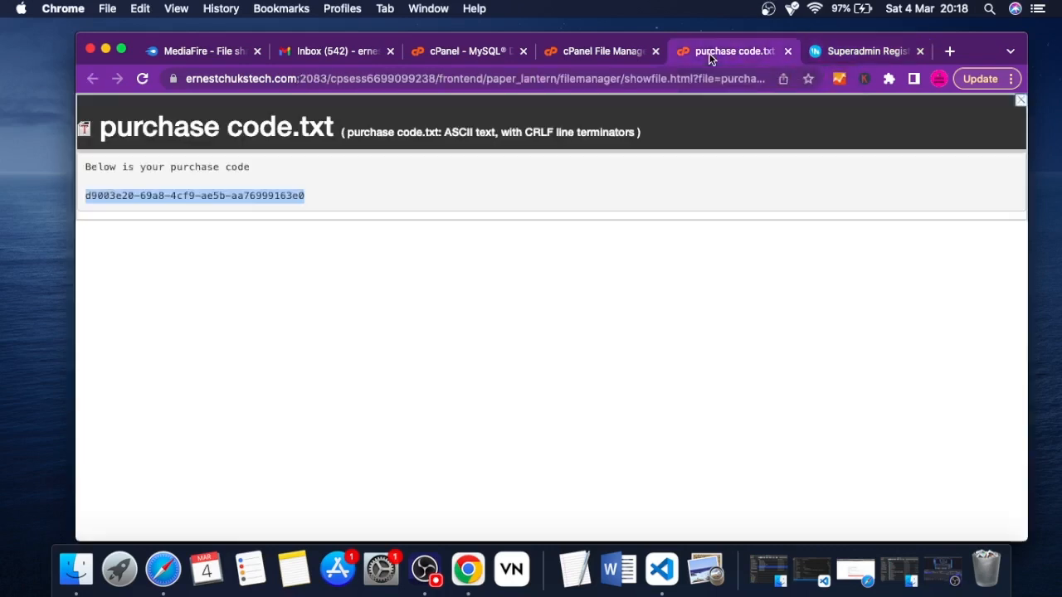
left_click(852, 50)
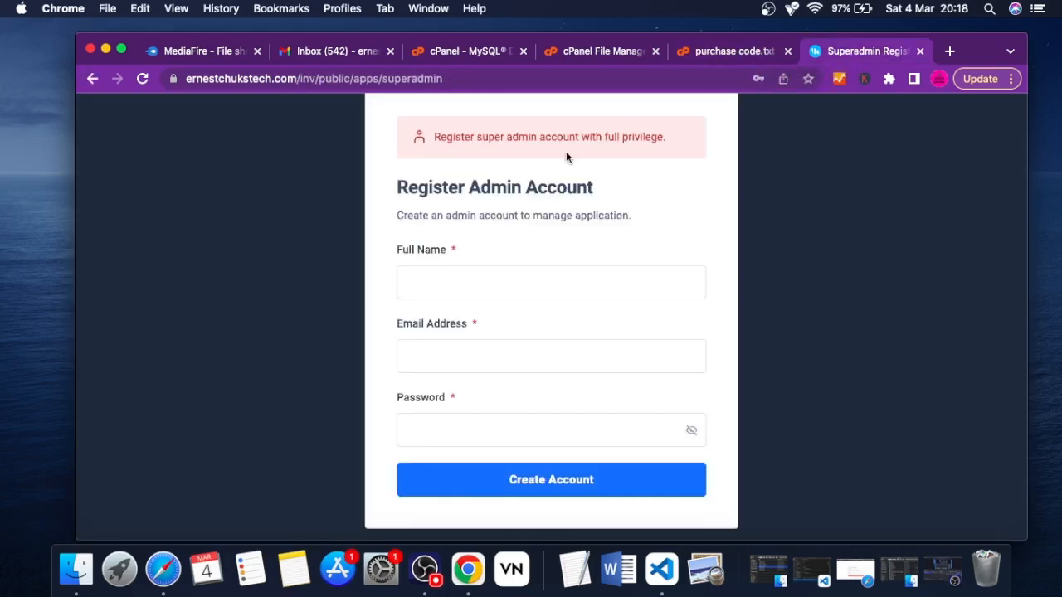
left_click(443, 282)
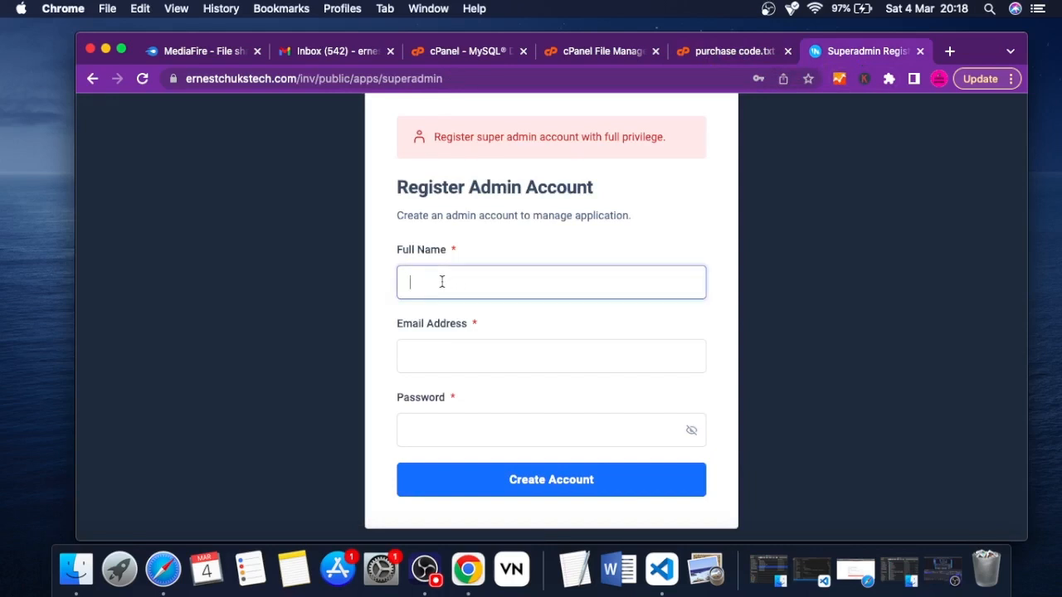
type("Super")
left_click(468, 349)
type("Admin")
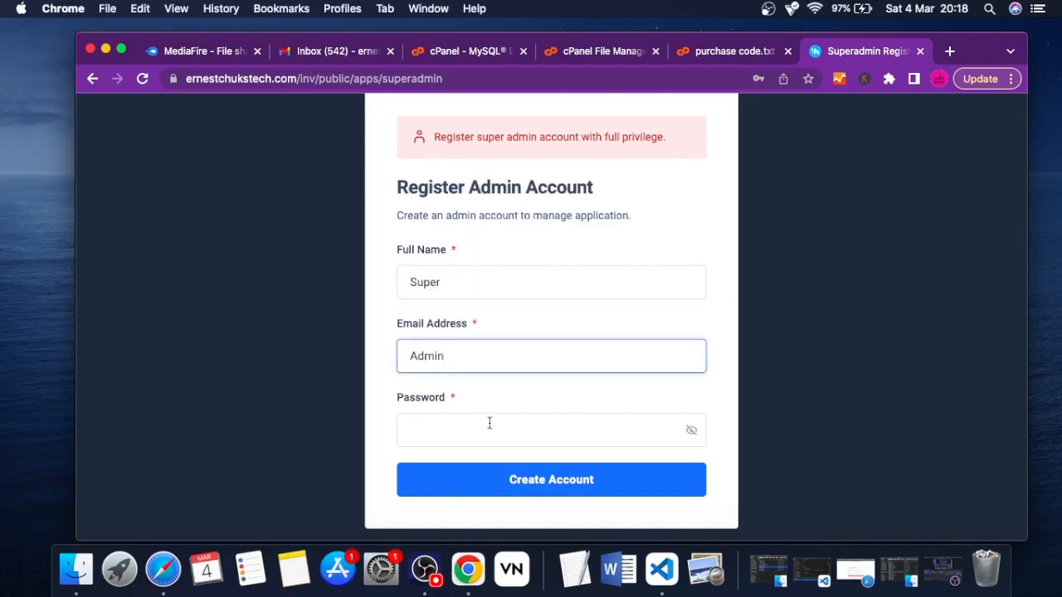
left_click(455, 436)
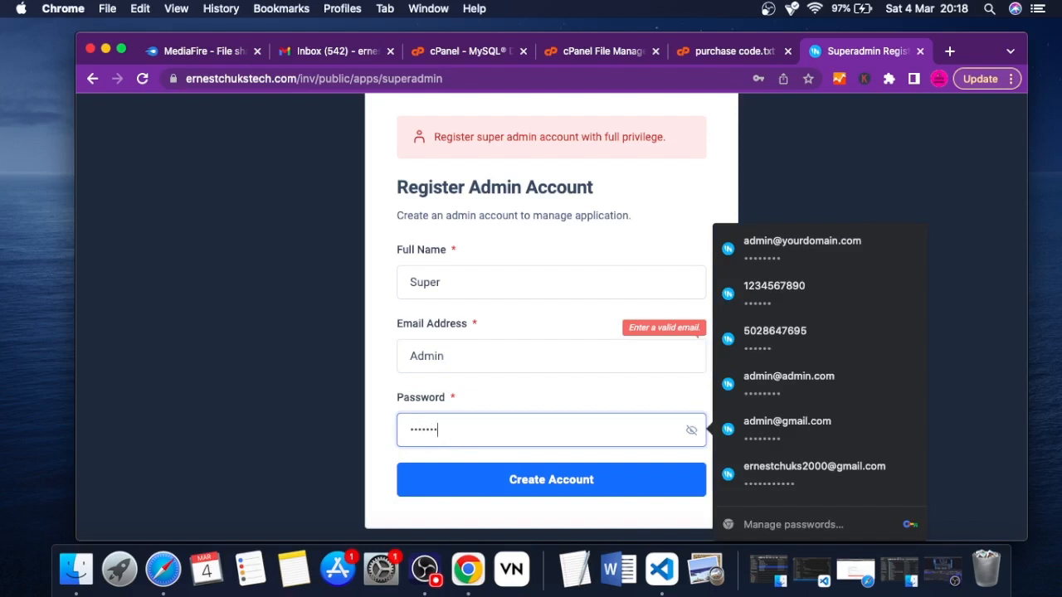
Correct the full name to Super Admin and the email to the admin's contact address, and create the account
left_click(462, 286)
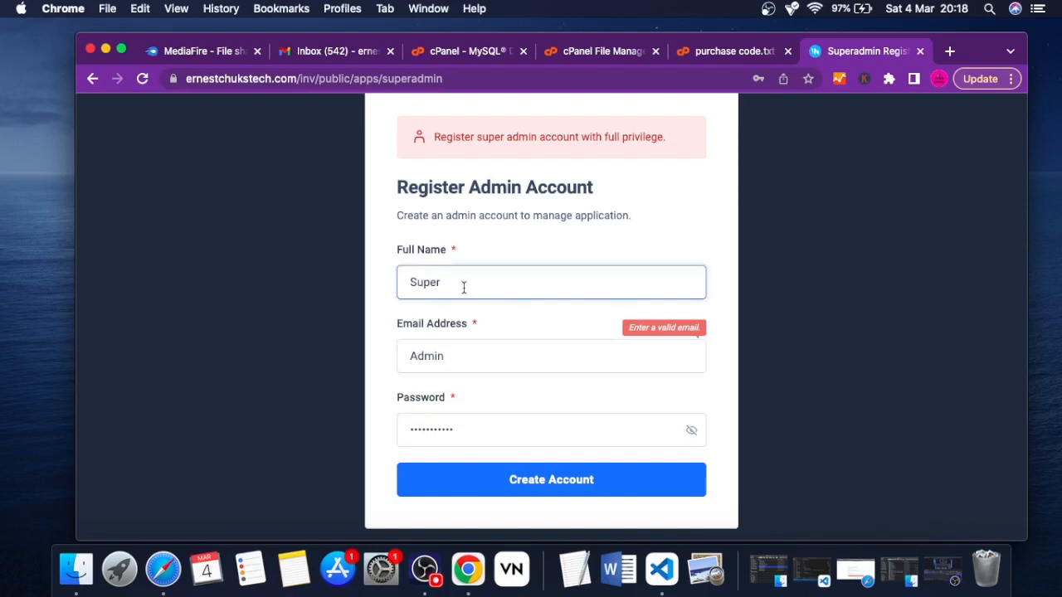
type("Admin")
double_click(448, 359)
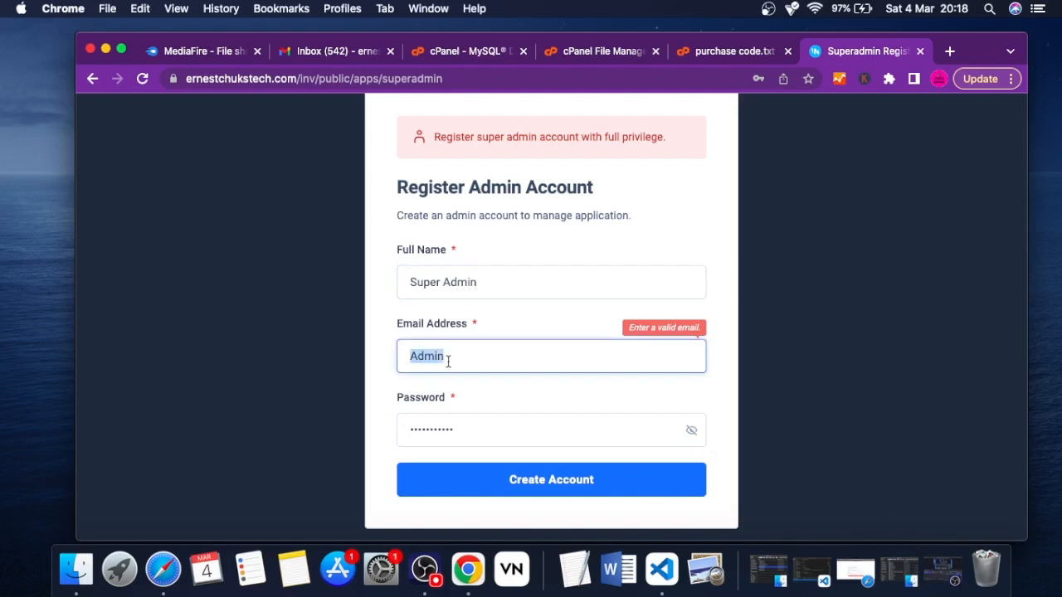
left_click(552, 405)
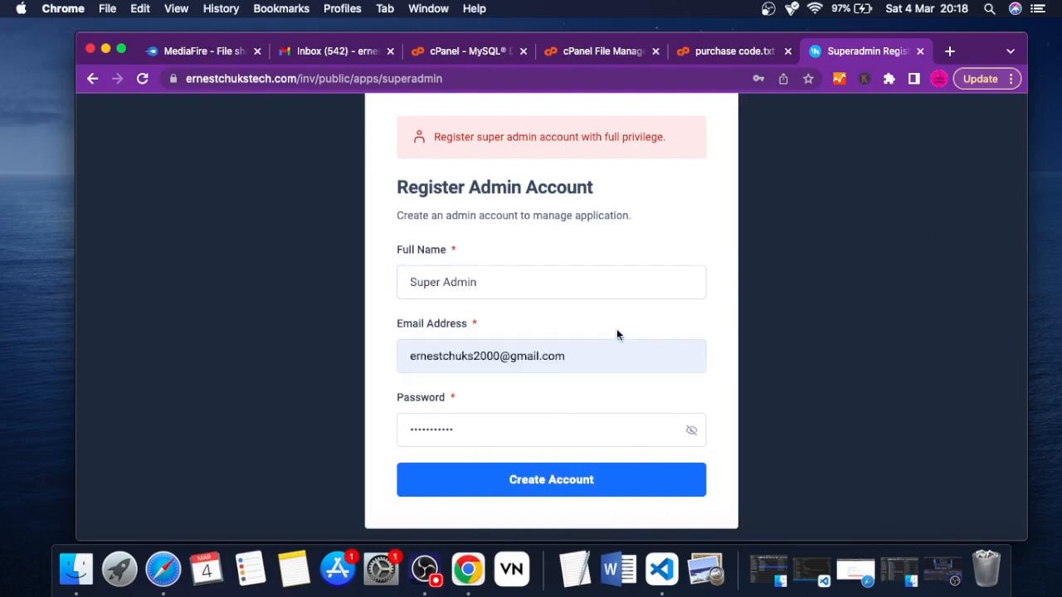
scroll(616, 335, "down", 1)
left_click(536, 439)
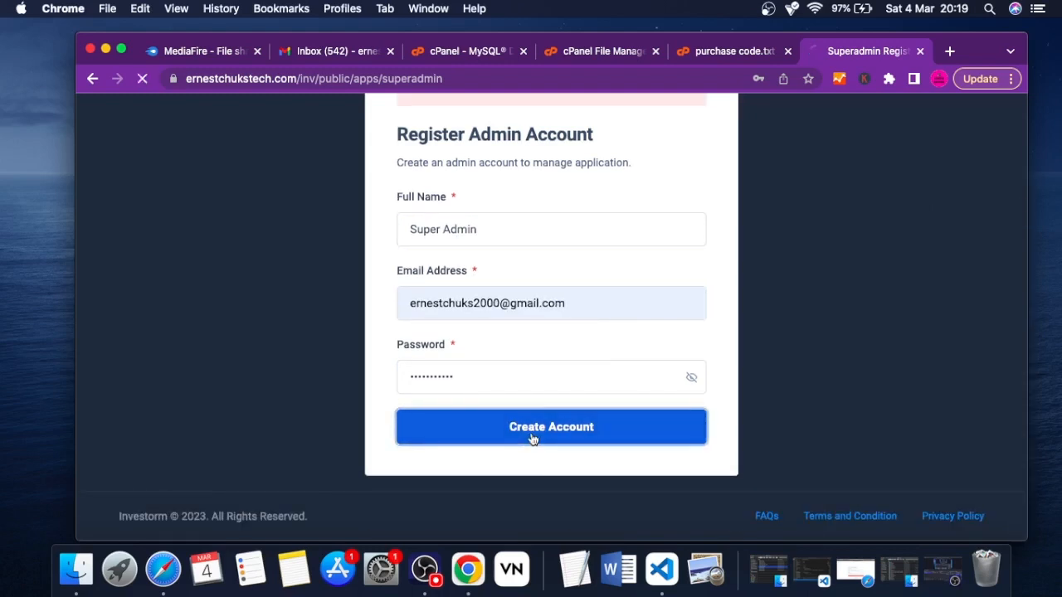
Log in to the BTCINVEST site with the new admin account's e-mail address and password
scroll(591, 290, "up", 3)
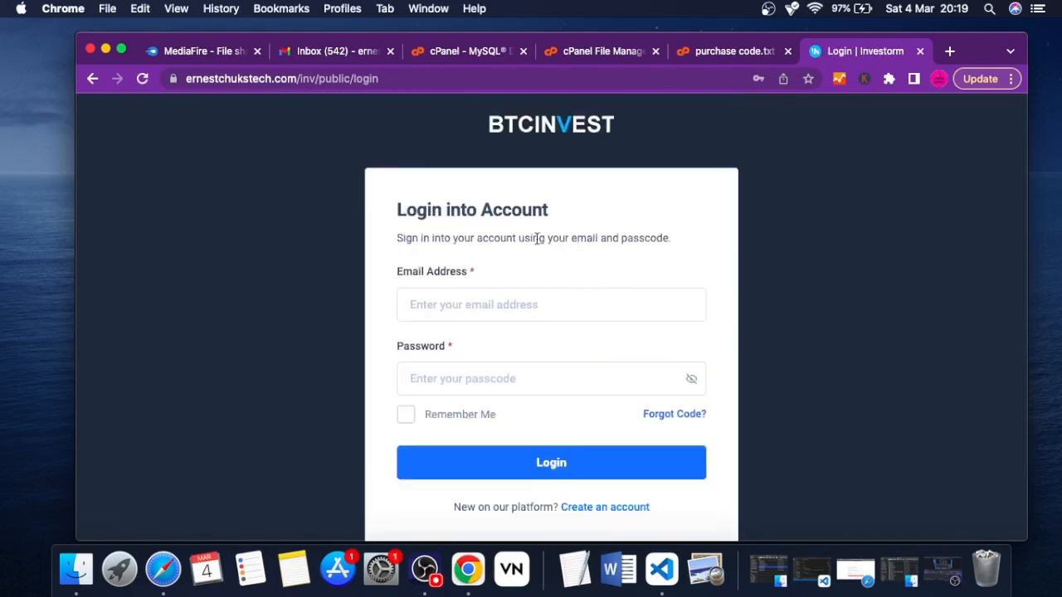
left_click(459, 303)
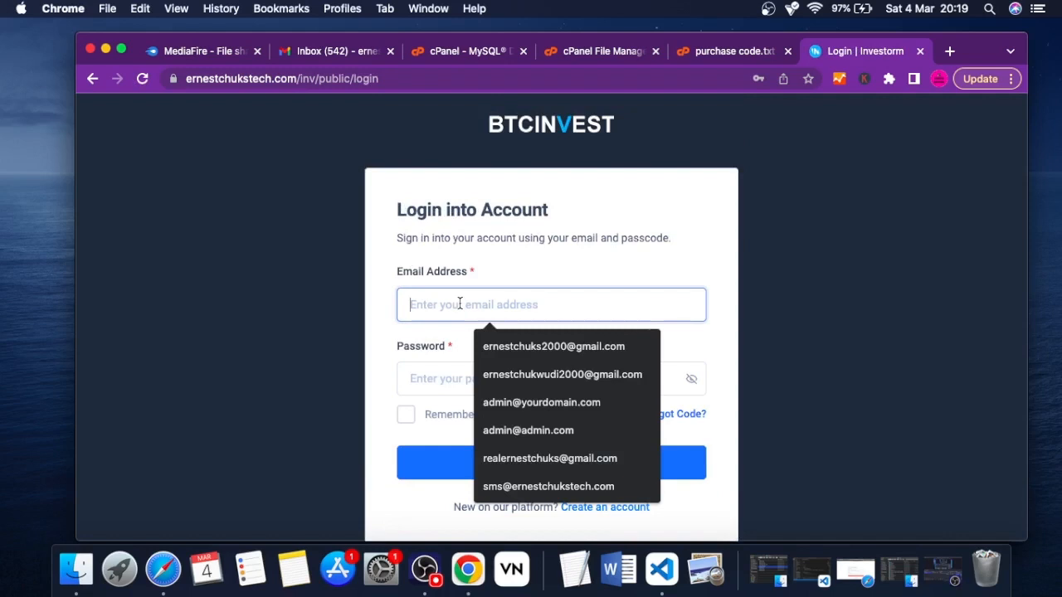
left_click(510, 347)
left_click(447, 384)
type("•••")
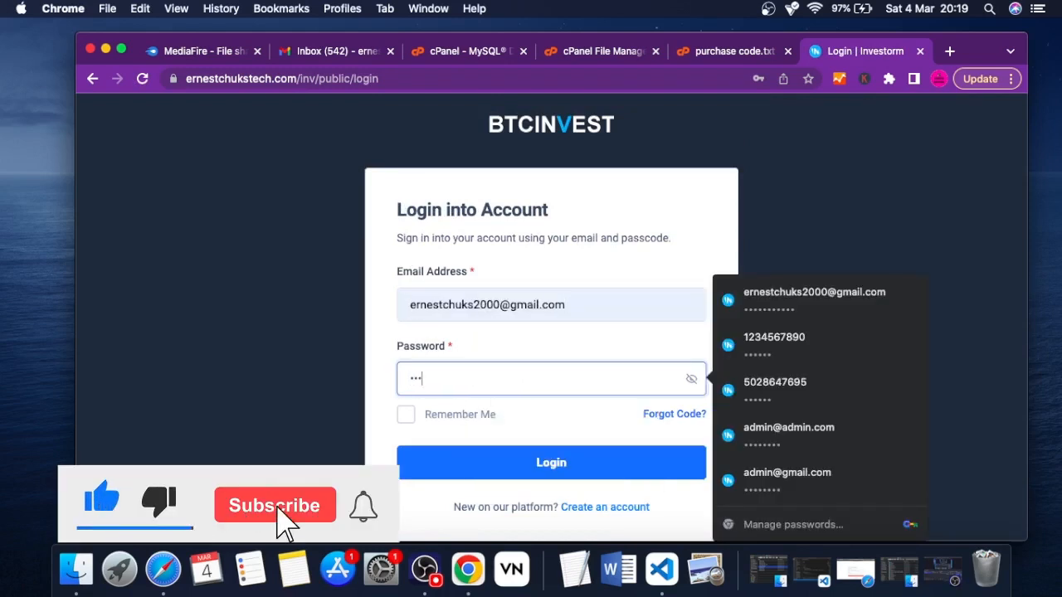
type("••••••••")
left_click(451, 462)
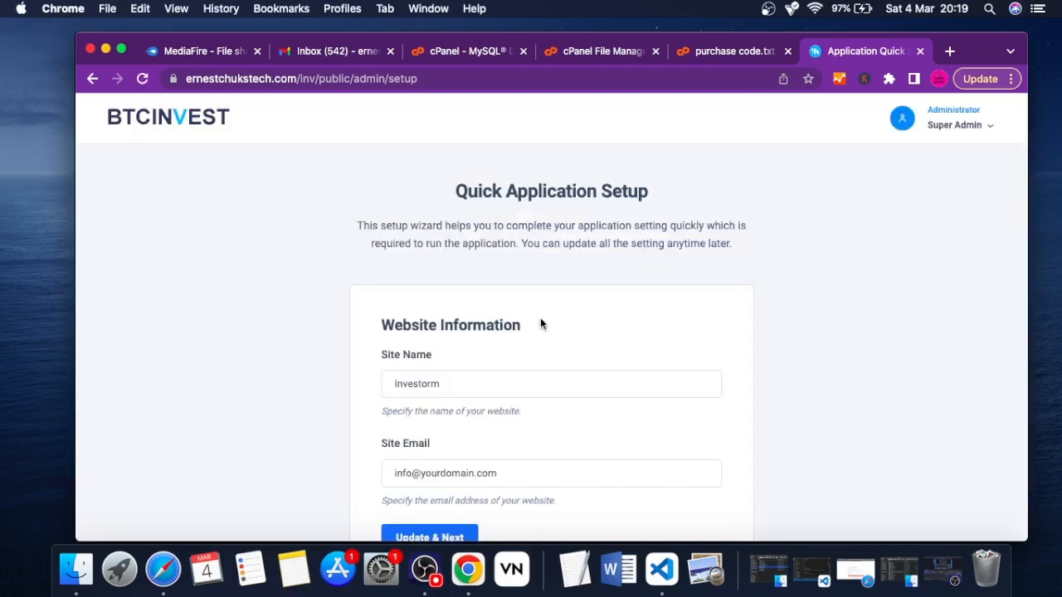
Set the site name to BTC INVESTMENT in the Quick Application Setup's website information
scroll(540, 322, "down", 4)
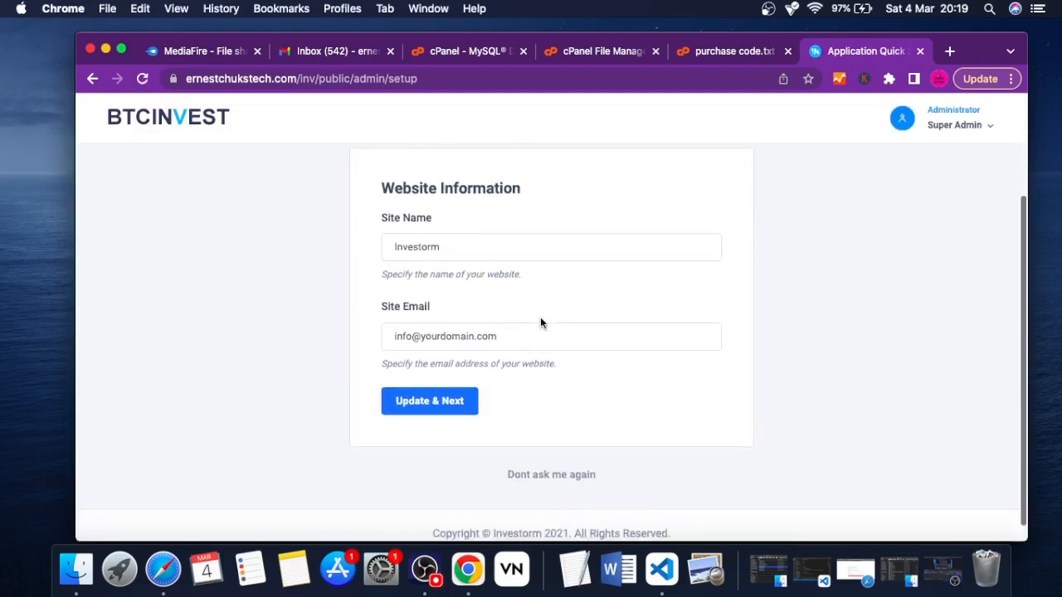
scroll(540, 322, "up", 2)
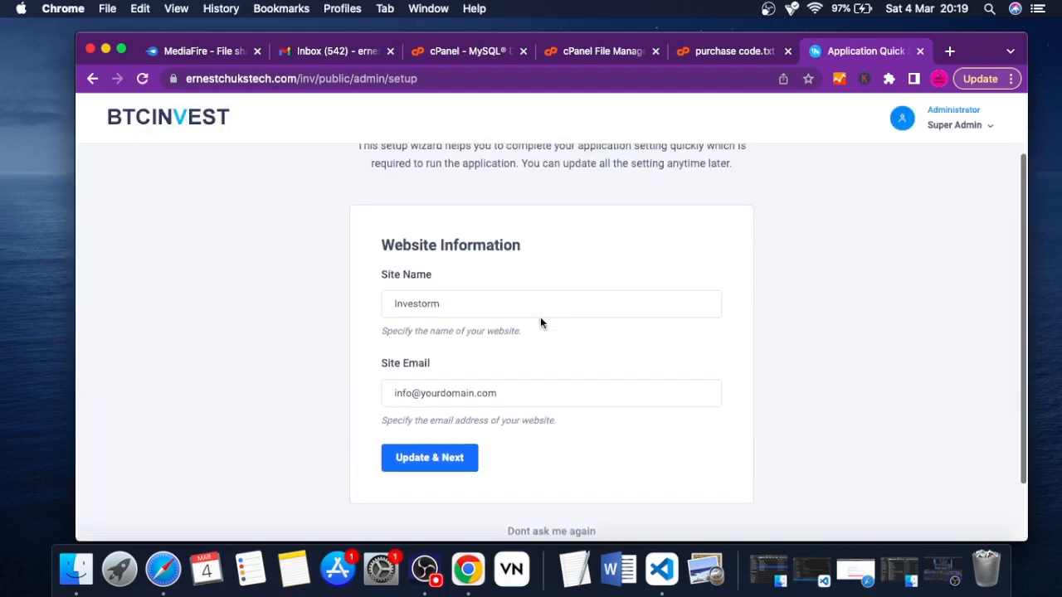
scroll(540, 322, "down", 1)
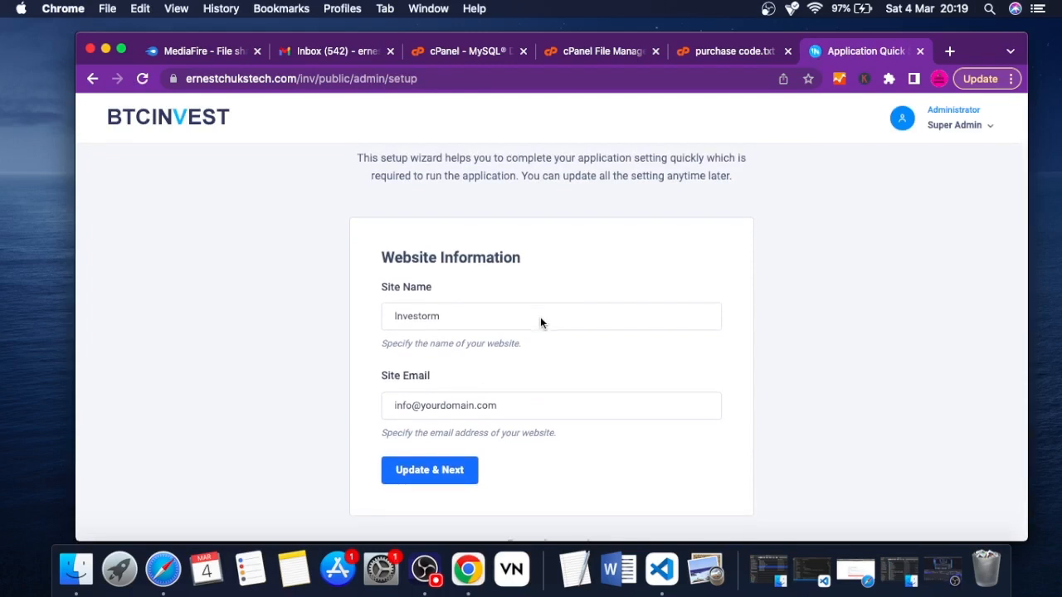
double_click(454, 316)
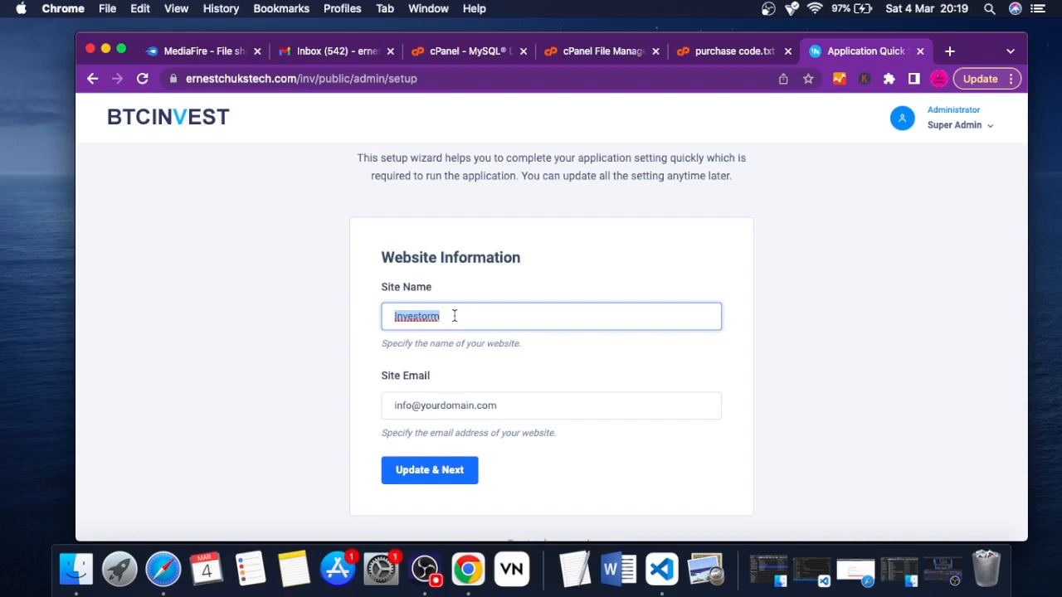
type("BTC INVESTMENT")
Open Email Accounts from the cPanel home page and look through the existing mailboxes for a suitable site email
left_click(464, 53)
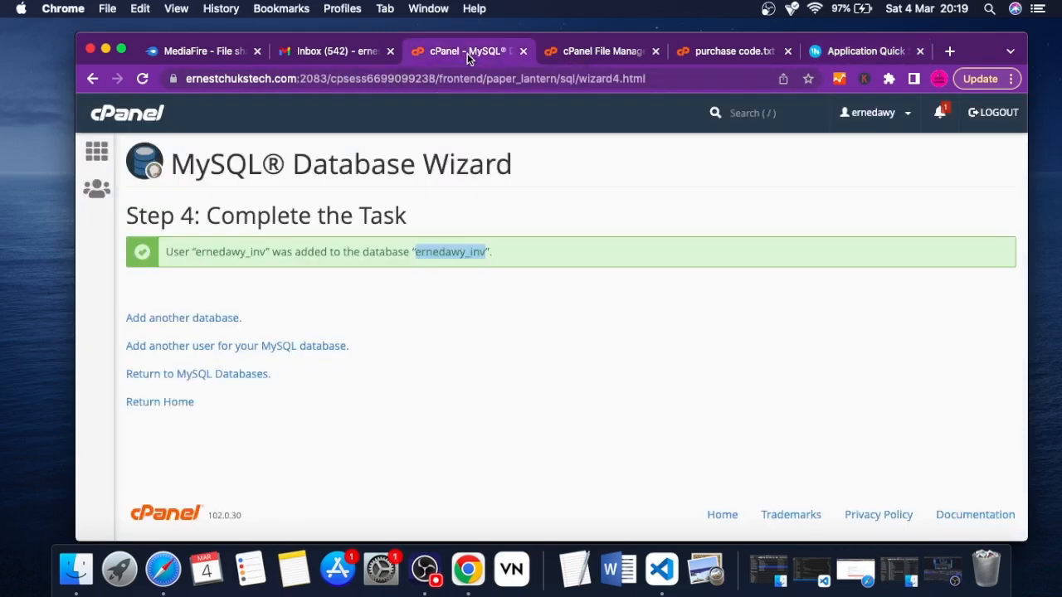
left_click(107, 156)
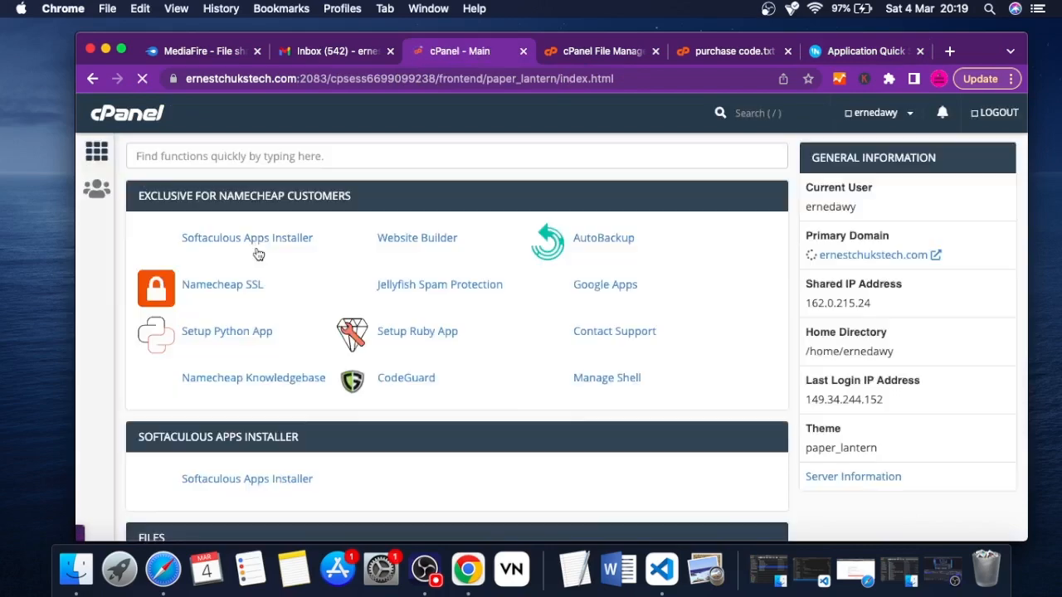
scroll(396, 345, "down", 10)
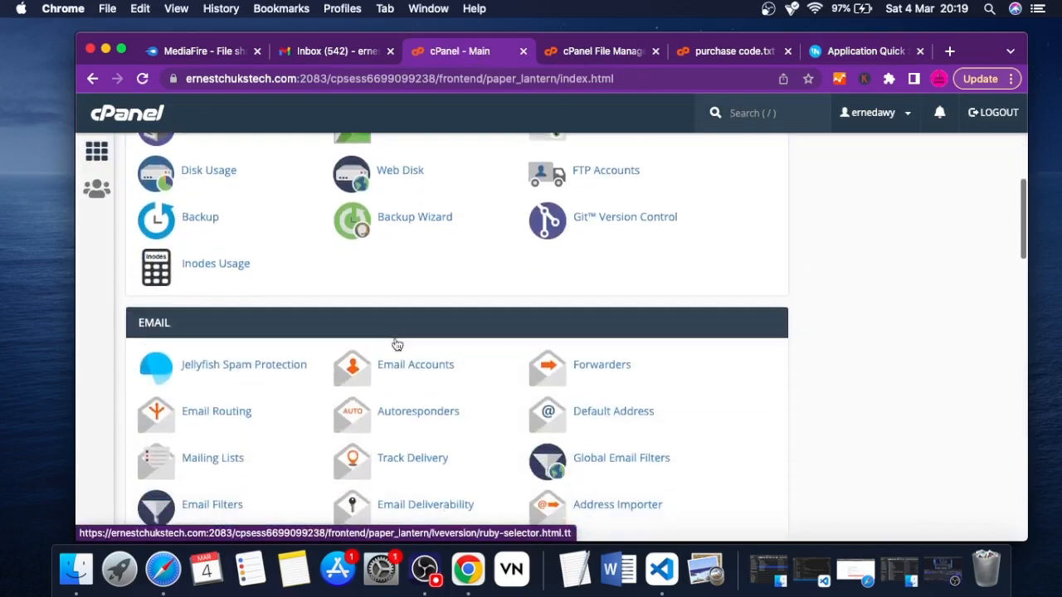
scroll(412, 306, "up", 3)
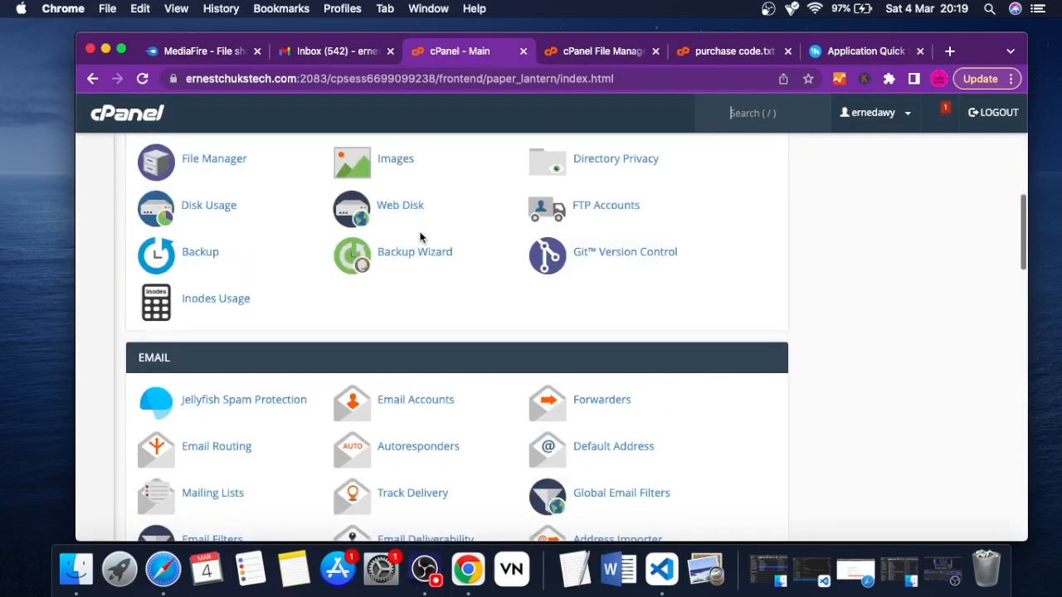
scroll(419, 237, "down", 3)
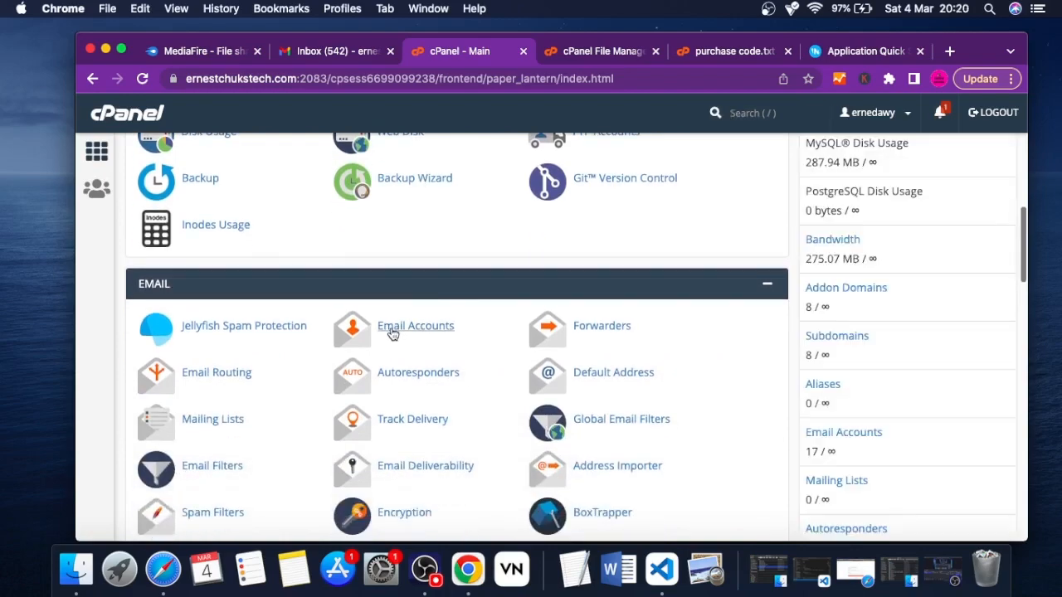
left_click(393, 326)
scroll(523, 371, "down", 5)
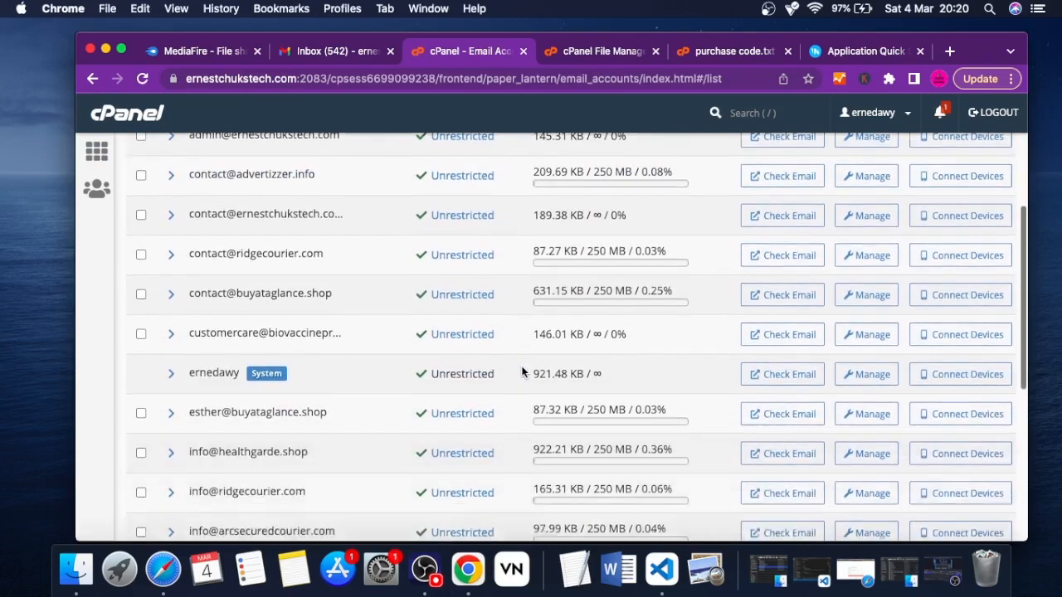
scroll(522, 371, "up", 1)
scroll(522, 371, "down", 2)
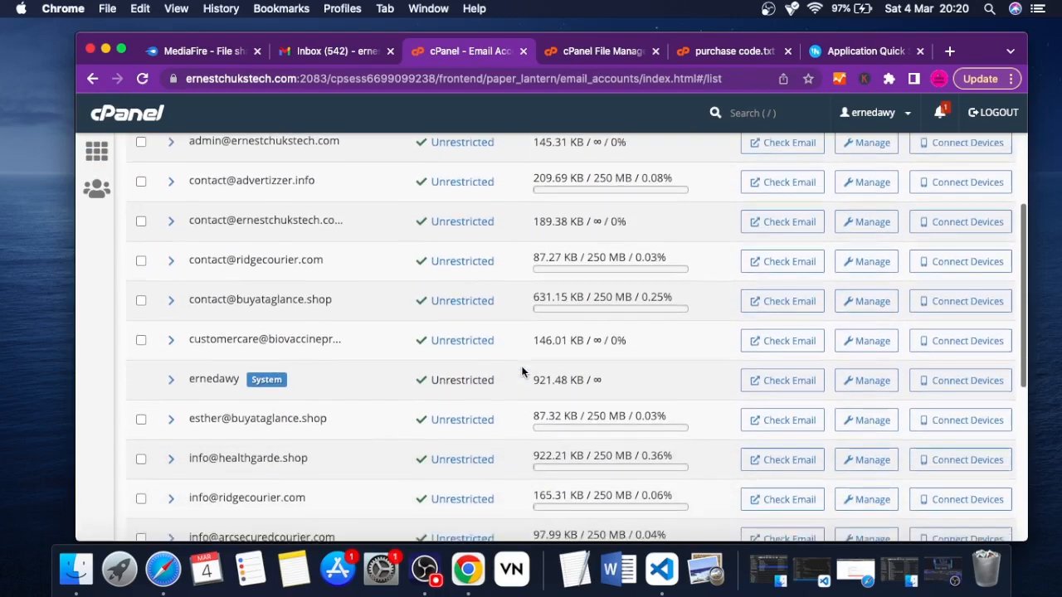
scroll(522, 372, "down", 5)
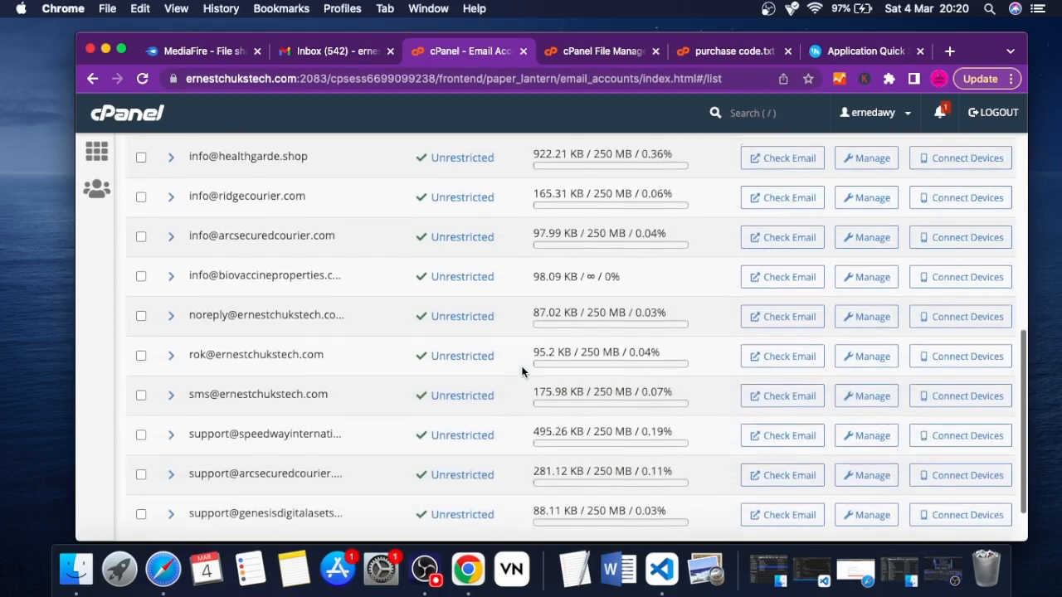
scroll(522, 372, "up", 1)
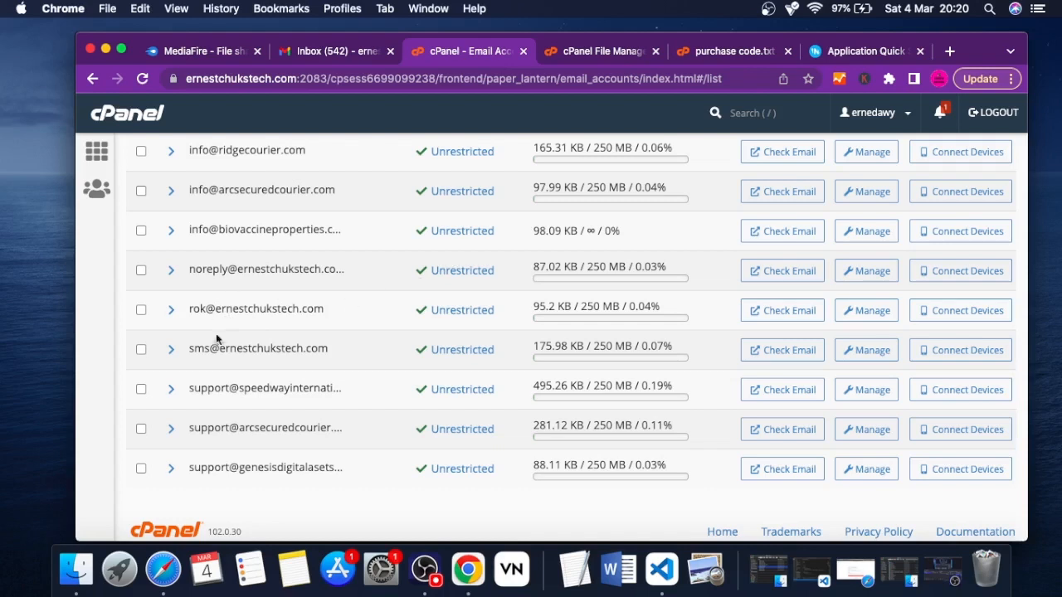
Return to the Quick Application Setup, enter the domain's SMS mailbox address as the site email, and save the website information
left_click(831, 55)
left_click(402, 405)
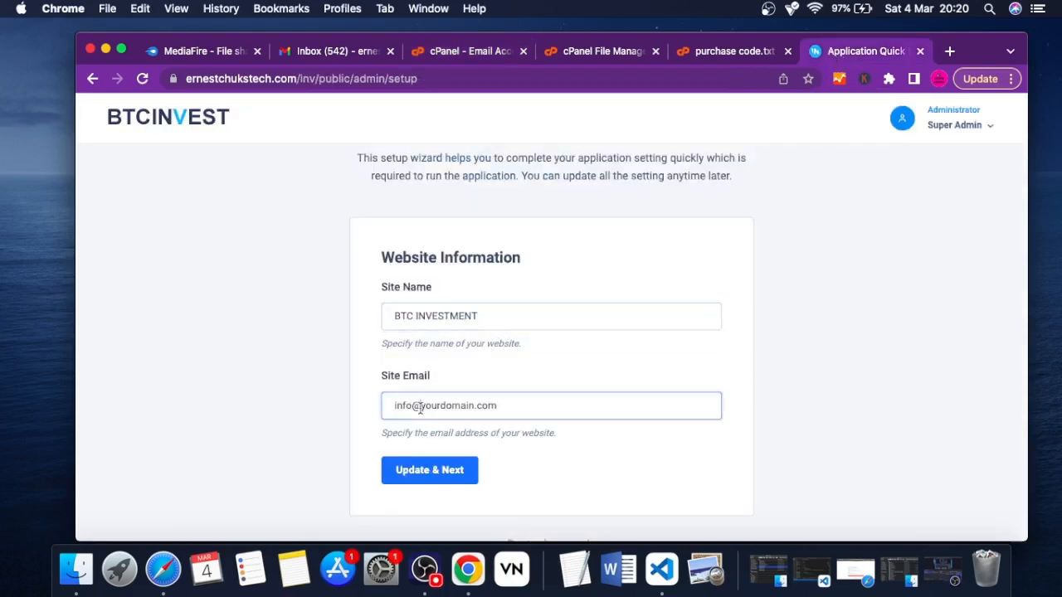
key("super+a")
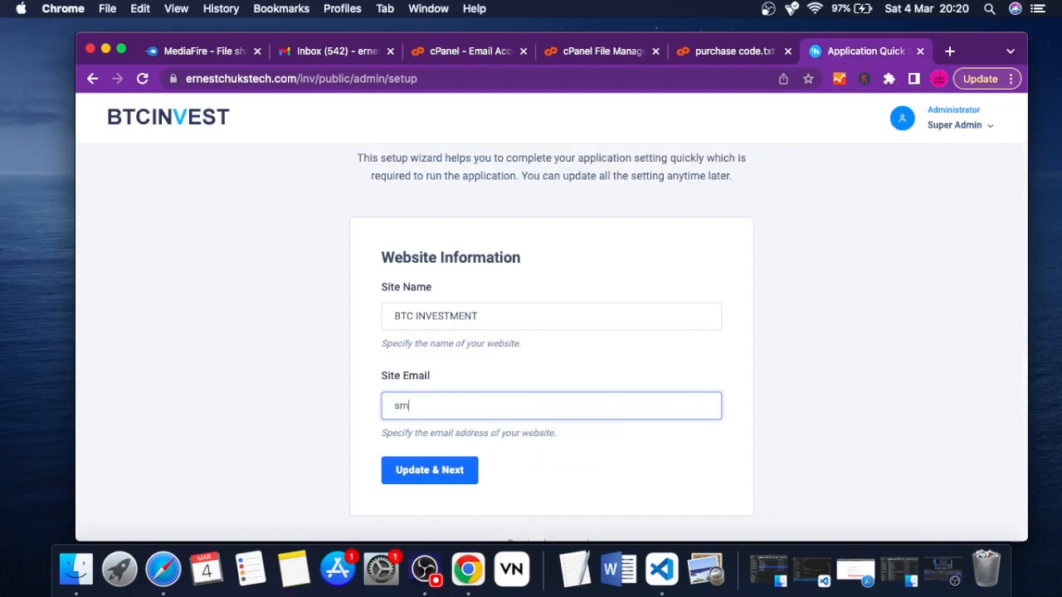
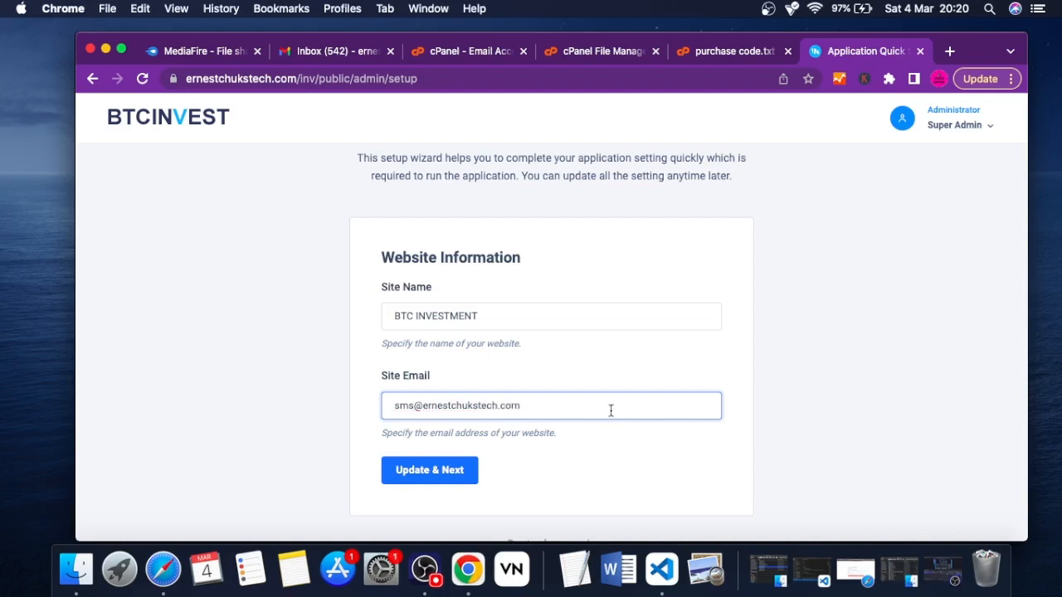
left_click(546, 361)
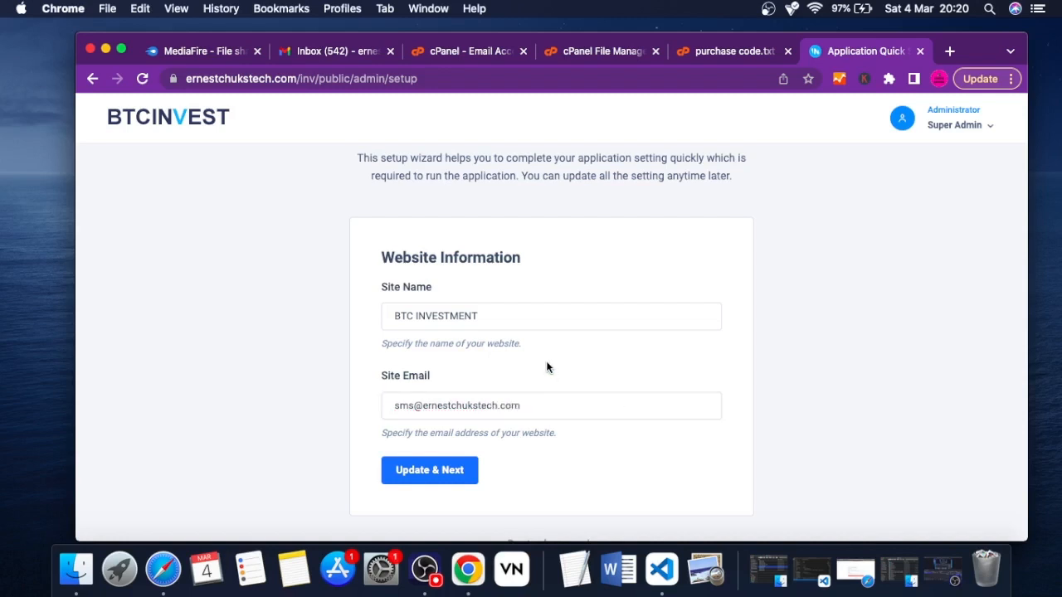
left_click(429, 471)
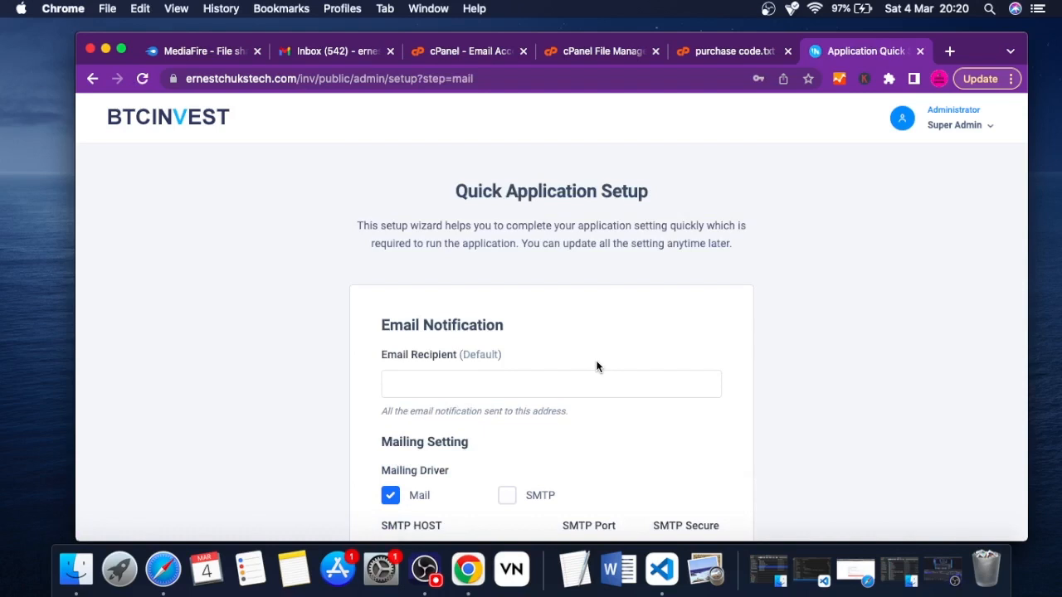
Examine the Email Notification form, including the default recipient, mailing driver, SMTP and sender fields
scroll(575, 288, "down", 3)
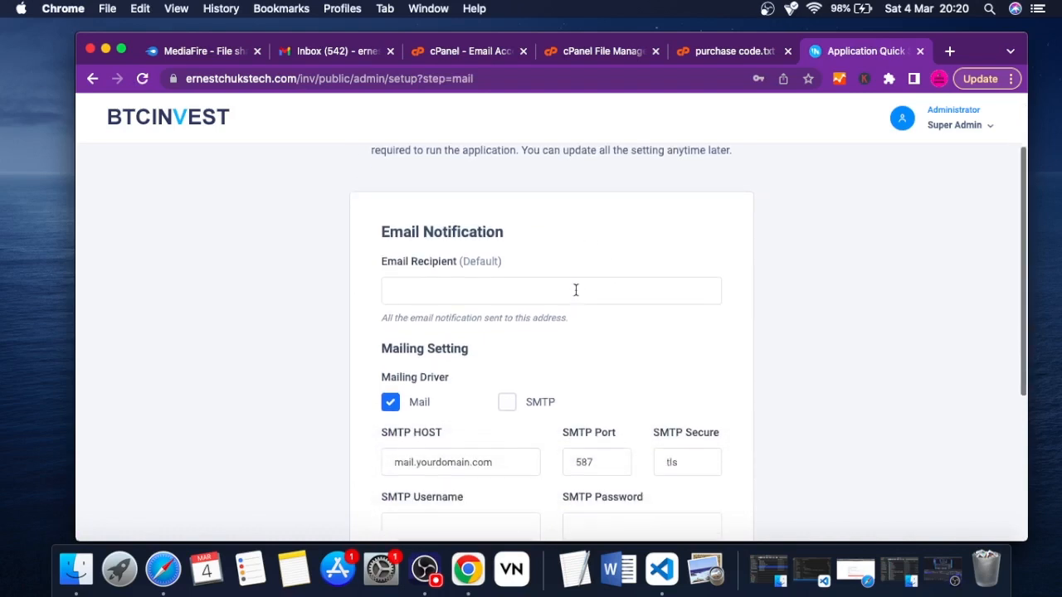
scroll(575, 289, "down", 5)
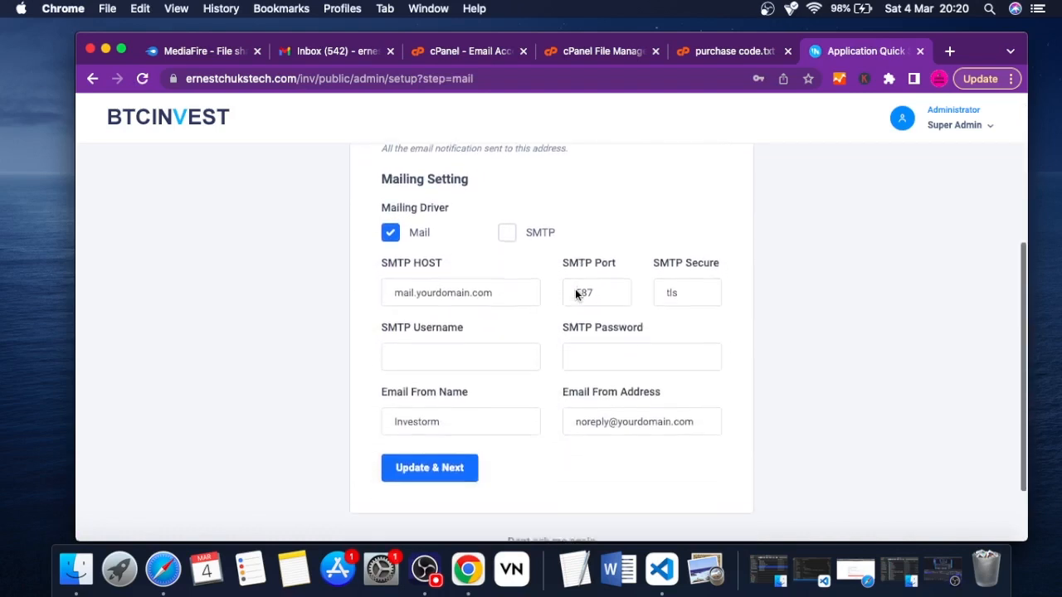
scroll(575, 289, "up", 2)
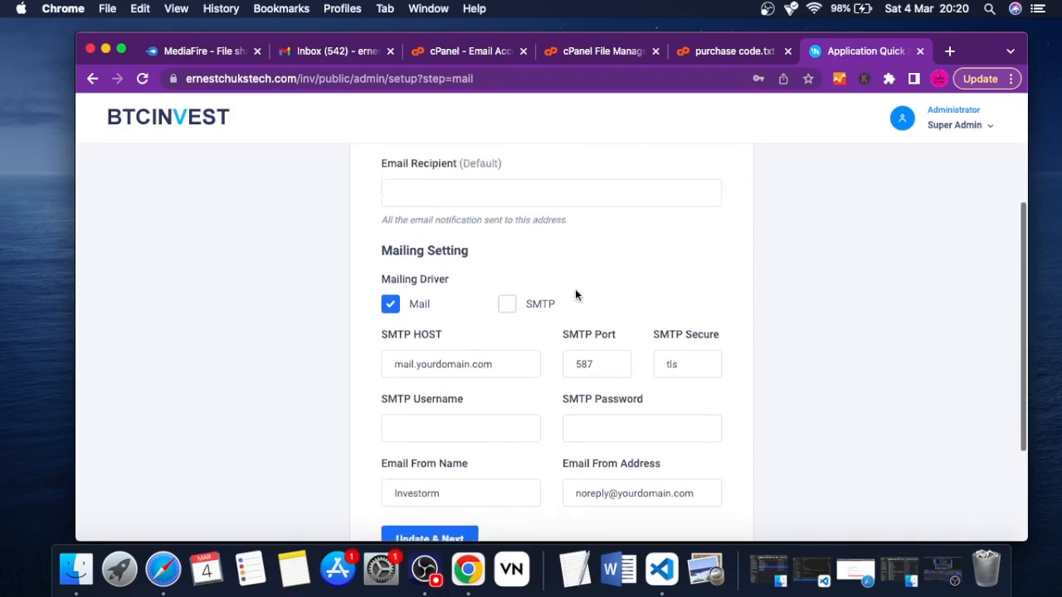
scroll(575, 289, "up", 3)
scroll(575, 289, "down", 2)
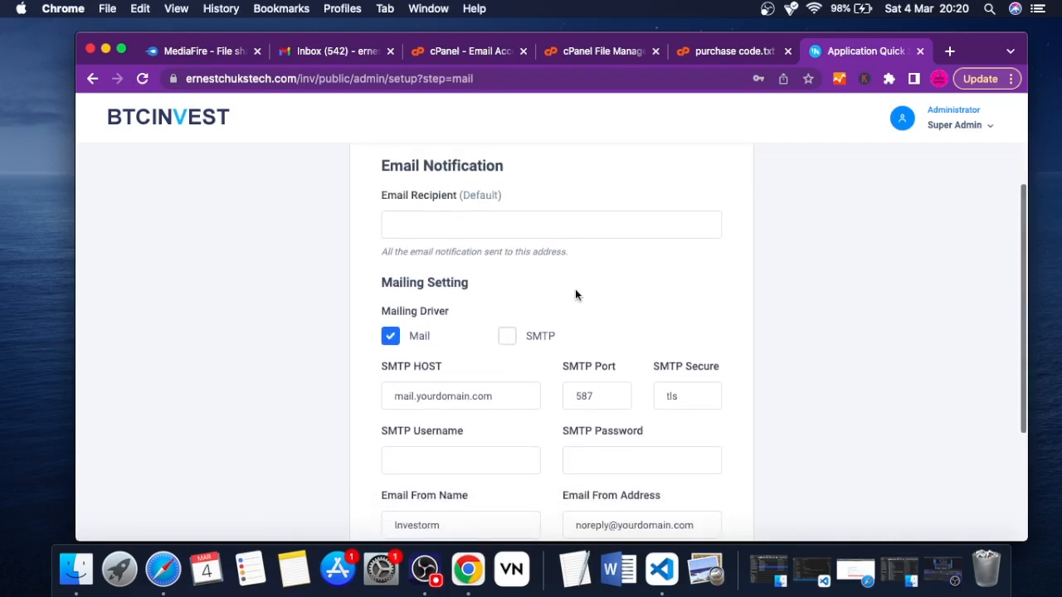
scroll(579, 271, "up", 2)
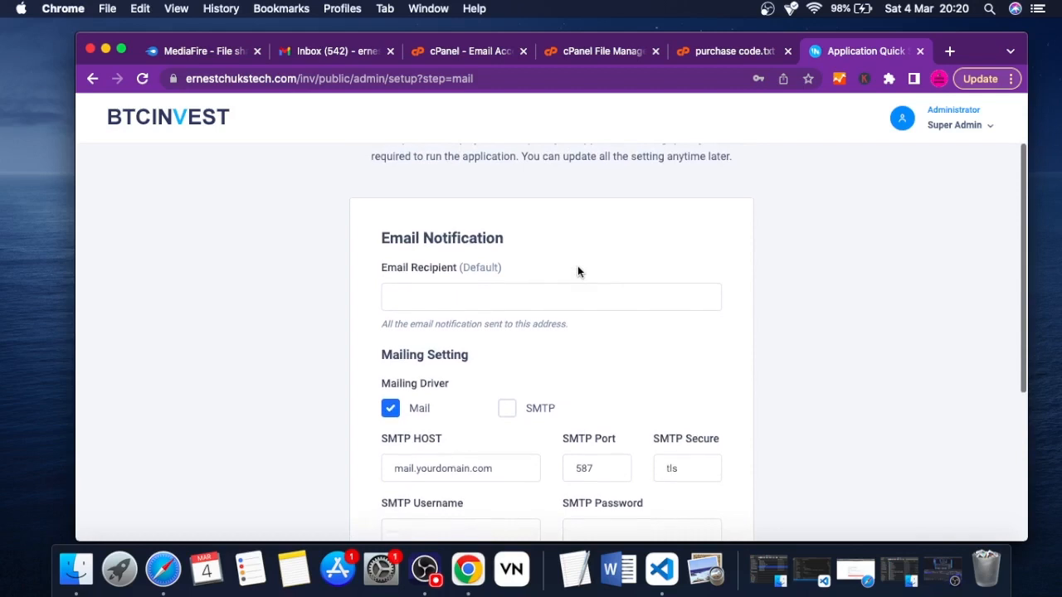
scroll(578, 272, "down", 2)
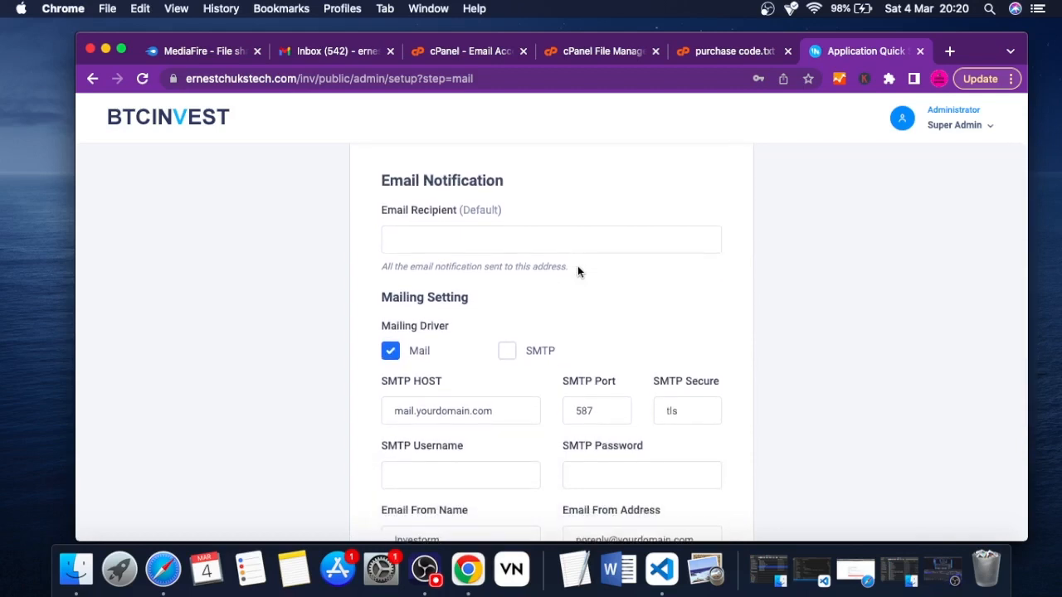
scroll(578, 271, "down", 1)
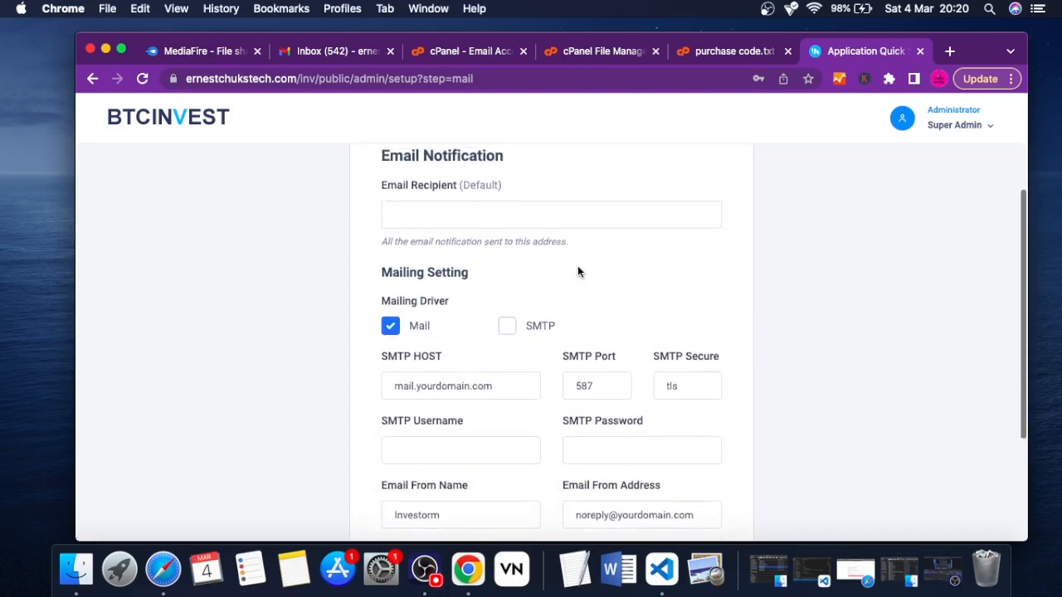
scroll(578, 271, "down", 5)
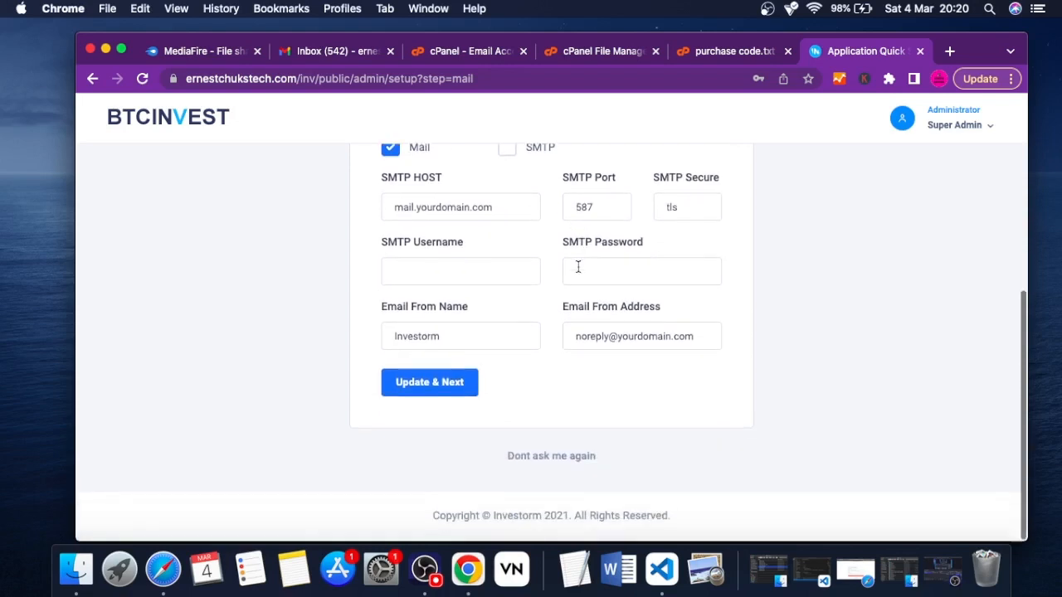
scroll(578, 267, "up", 6)
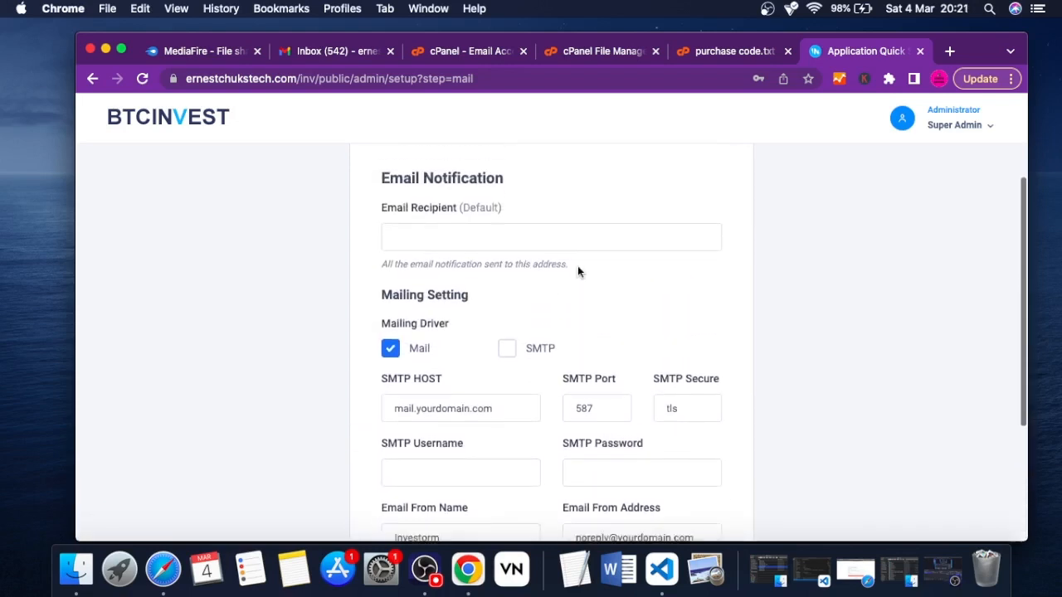
scroll(578, 272, "up", 2)
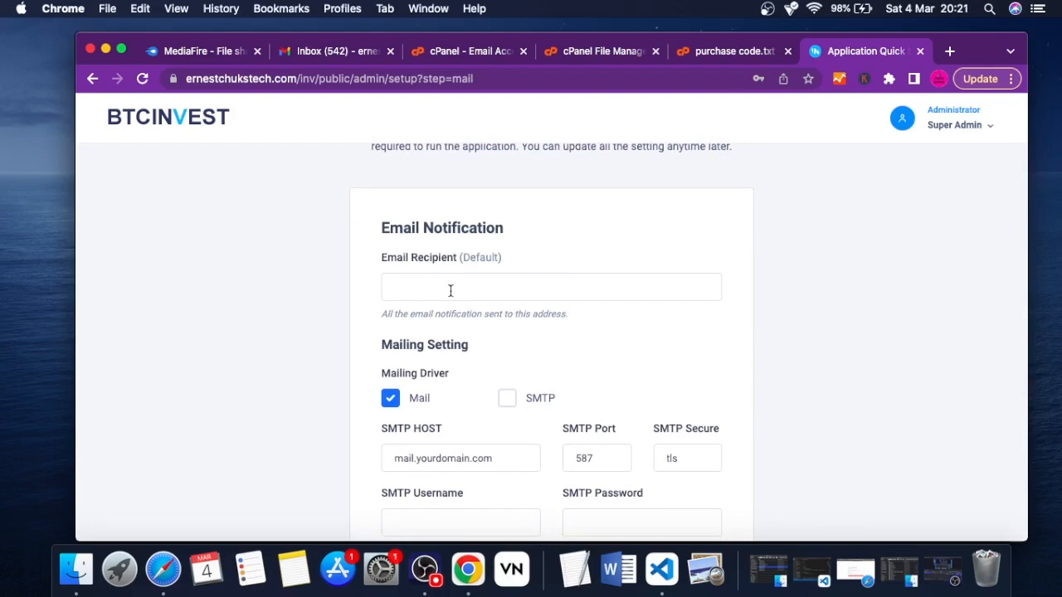
left_click(455, 52)
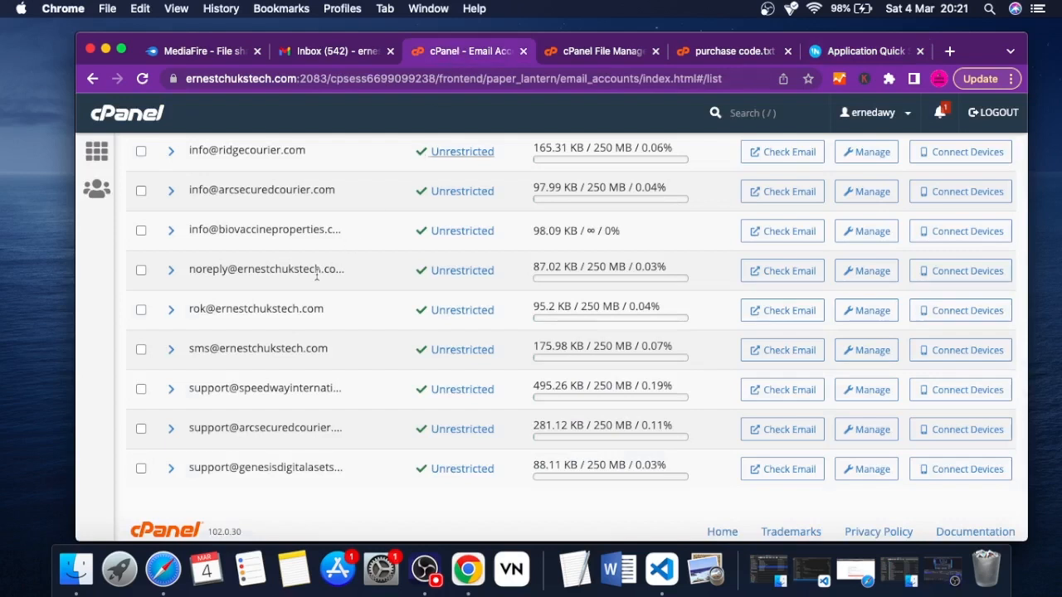
left_click(839, 54)
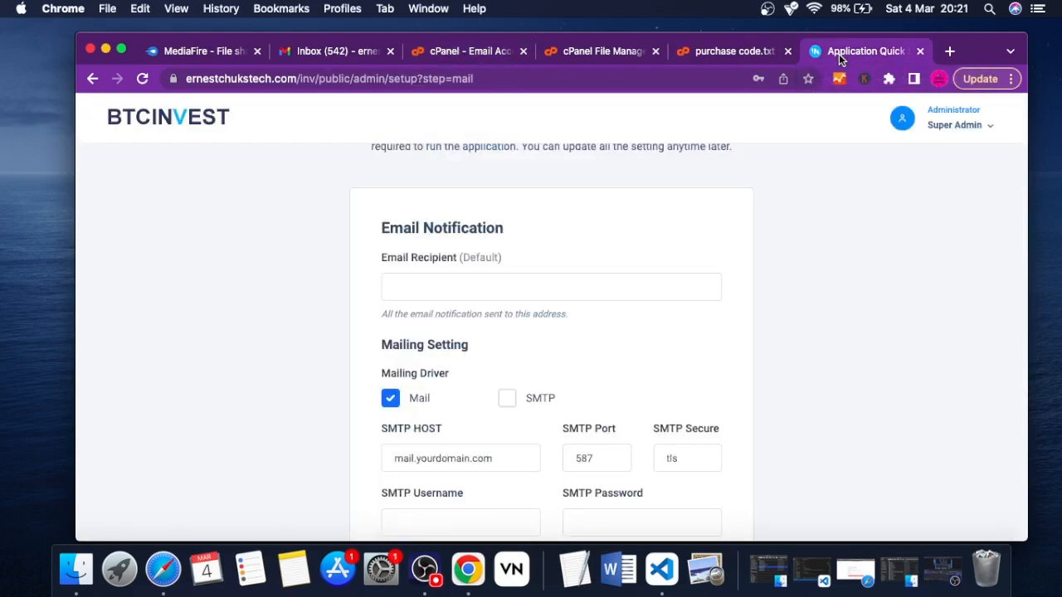
left_click(428, 286)
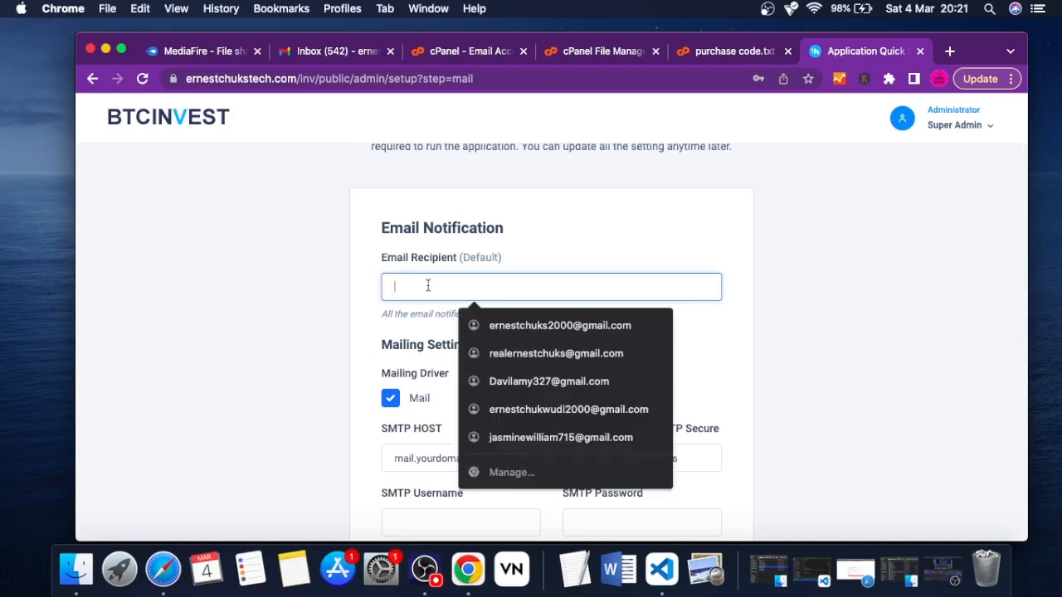
left_click(602, 212)
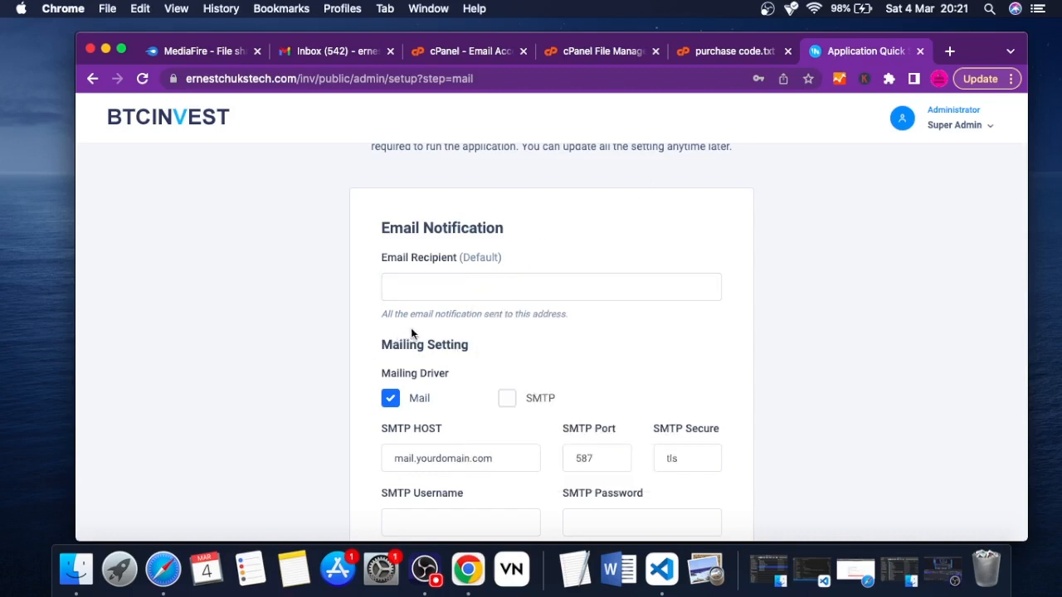
Select SMTP as the mailing driver in the mailing settings
scroll(454, 332, "down", 2)
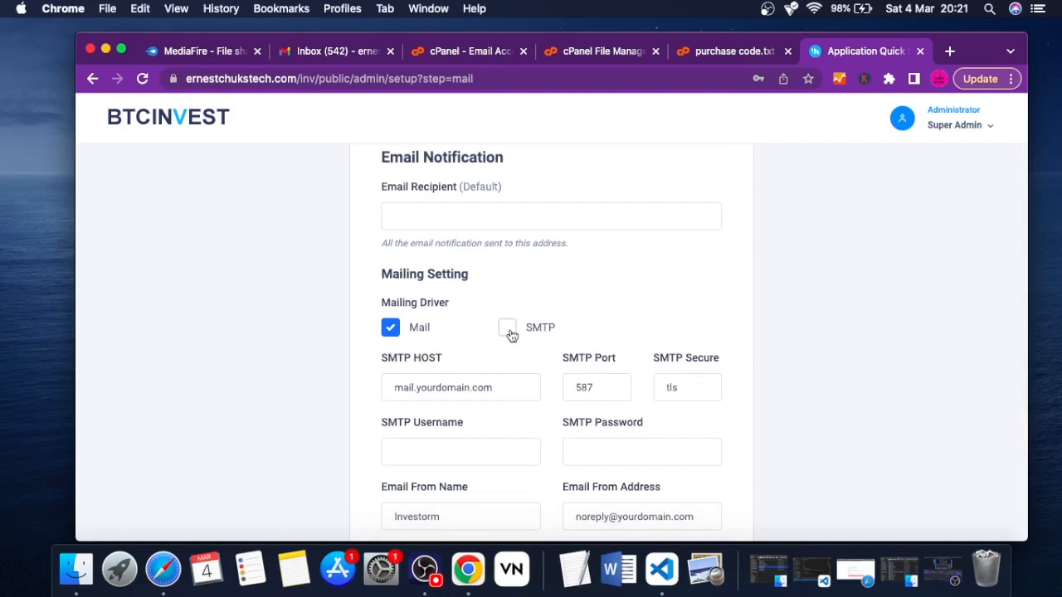
scroll(511, 335, "down", 1)
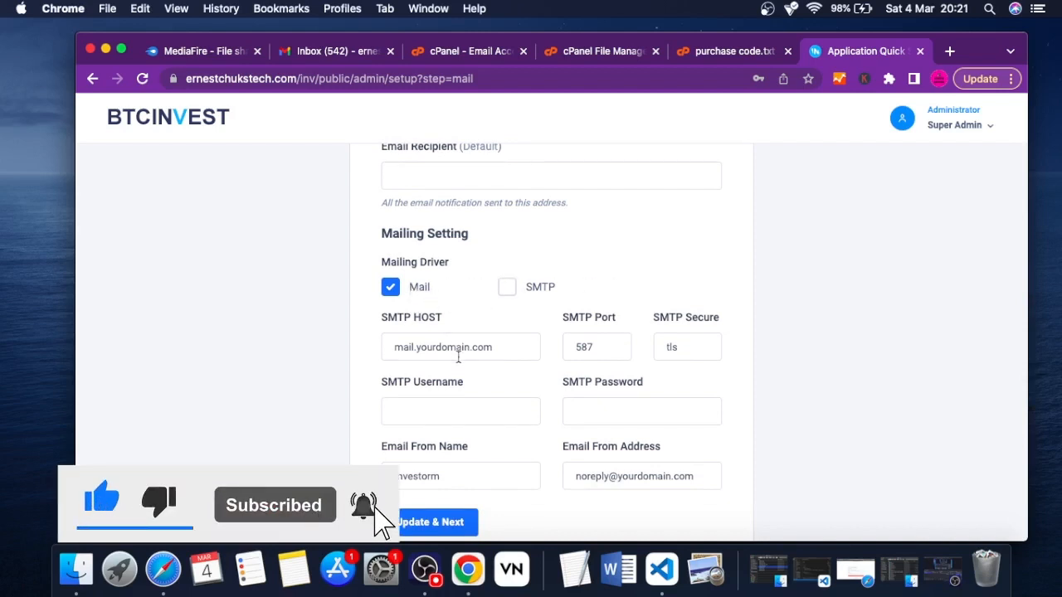
left_click(506, 288)
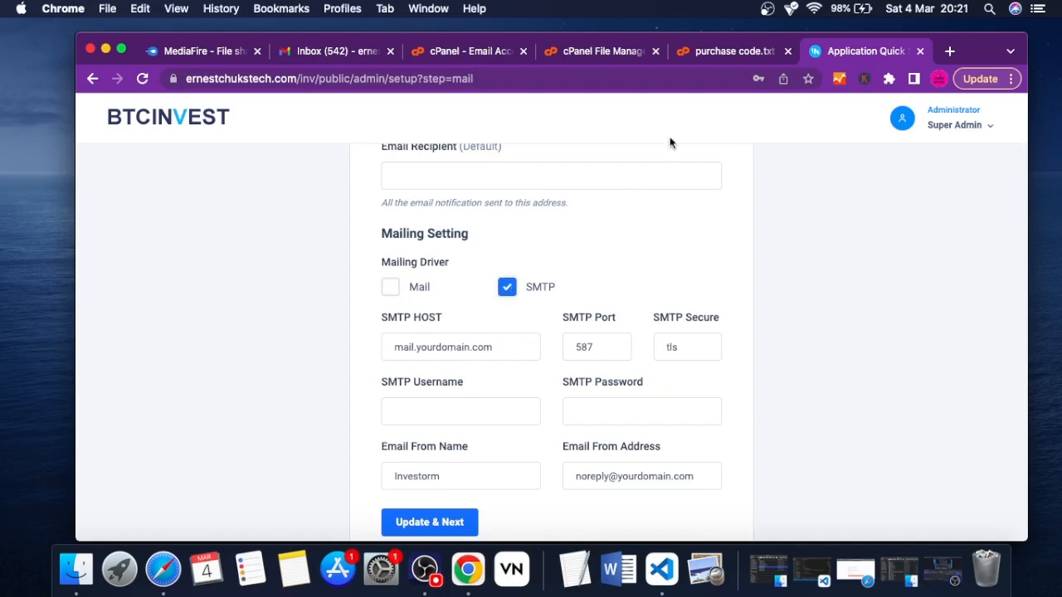
Open the device connection details of the SMS mailbox in cPanel's Email Accounts and go to the mail client manual settings
left_click(465, 52)
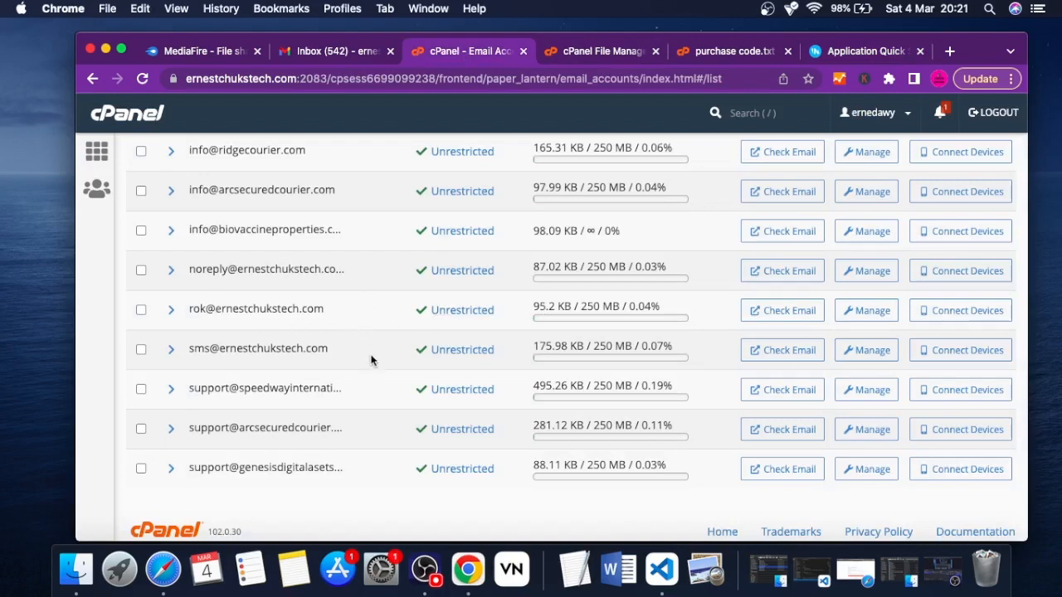
scroll(312, 326, "up", 3)
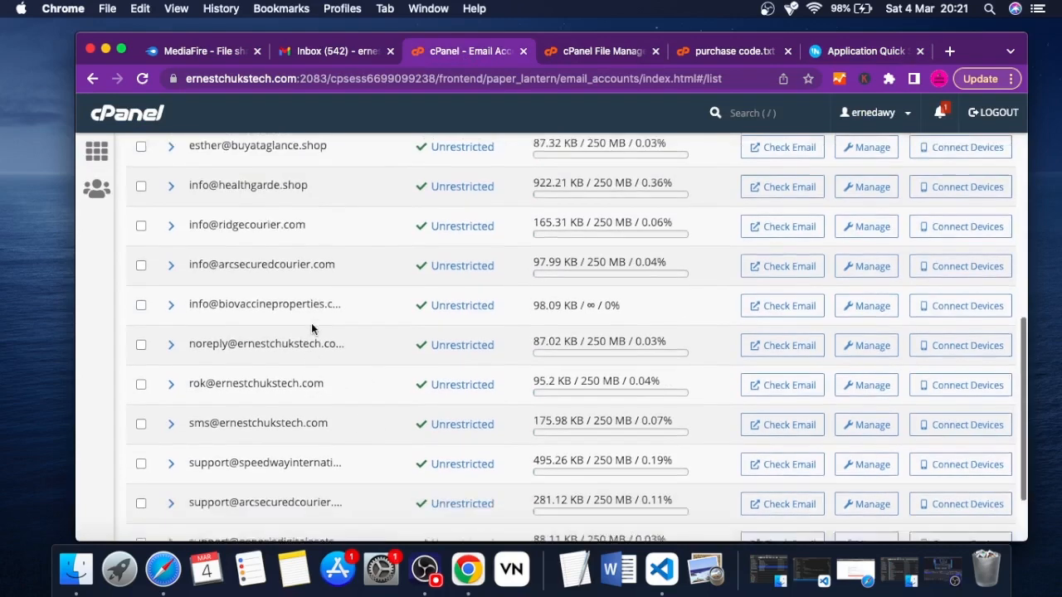
scroll(311, 327, "down", 4)
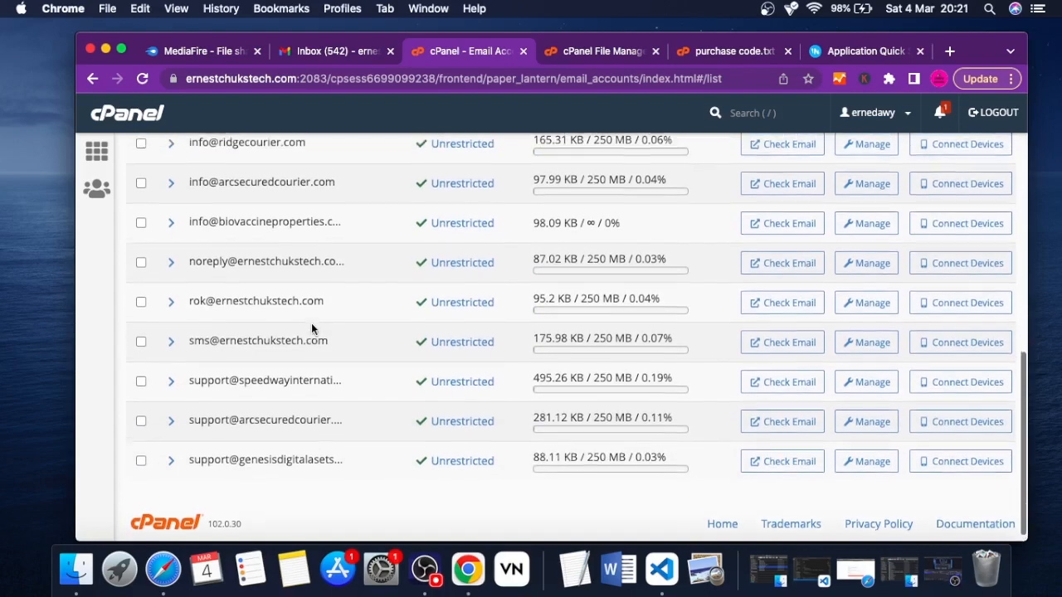
scroll(312, 328, "up", 1)
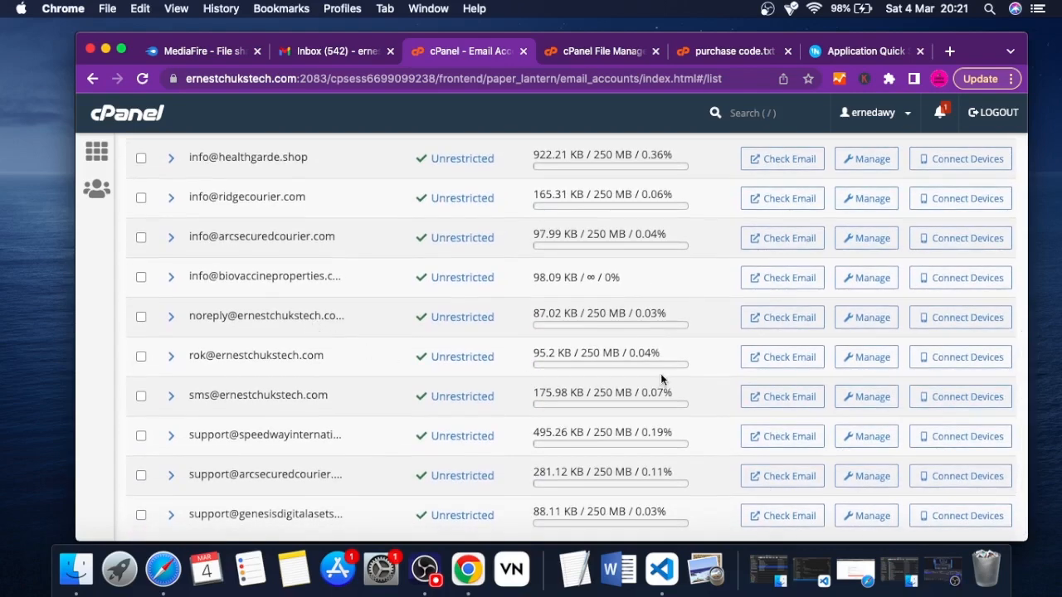
left_click(971, 399)
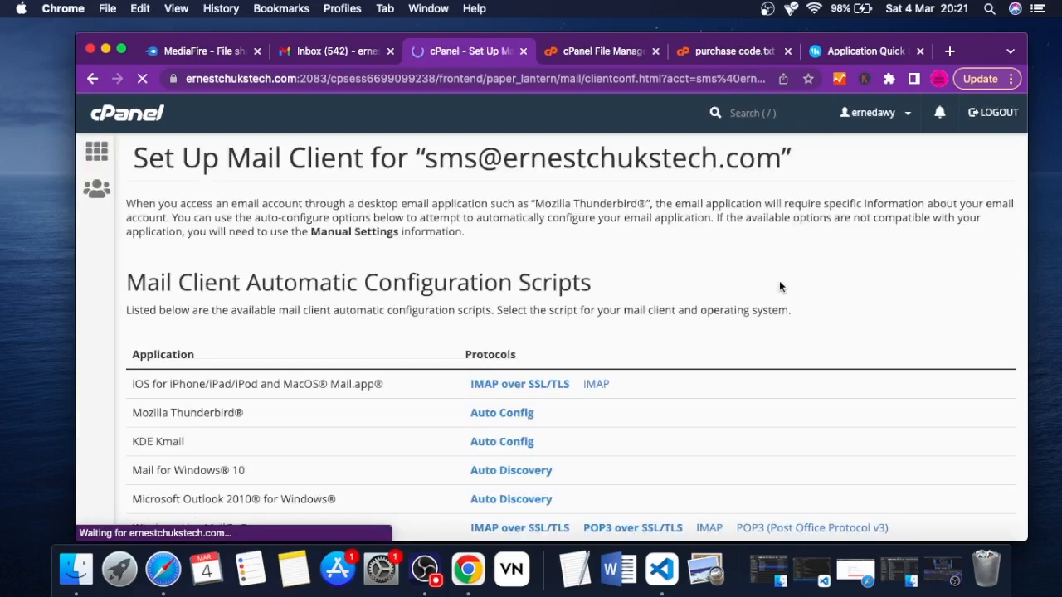
scroll(473, 304, "down", 4)
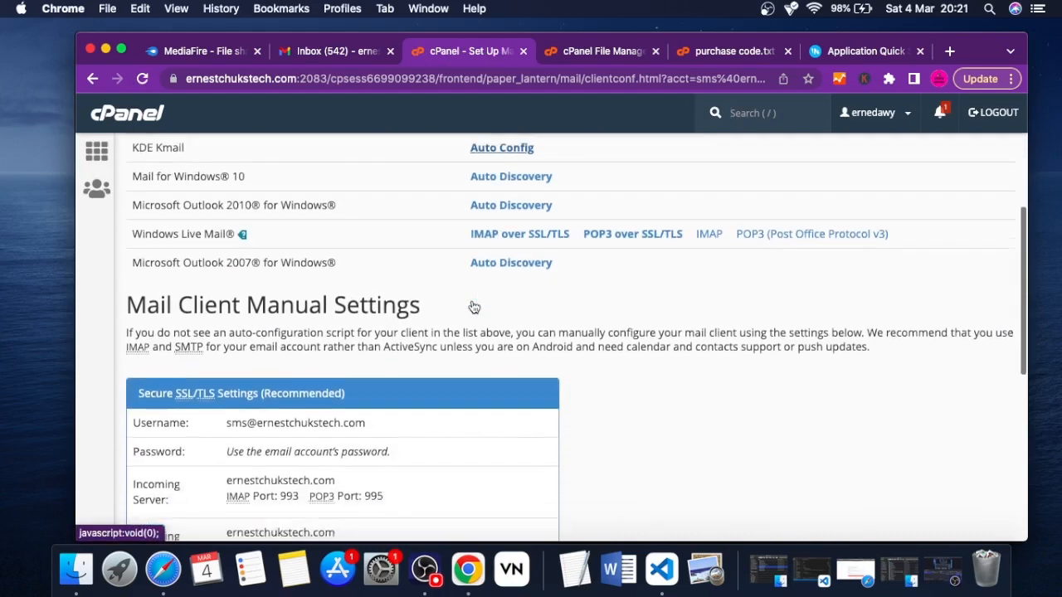
scroll(474, 304, "down", 2)
scroll(473, 305, "down", 1)
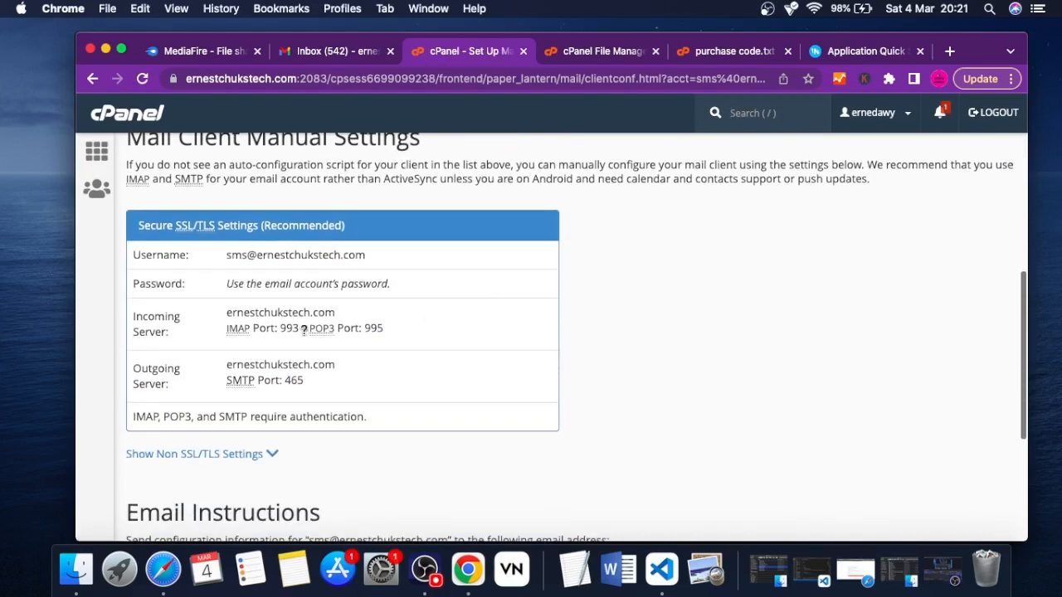
Check the outgoing server in the Secure SSL/TLS settings and copy the mailbox's username
left_click_drag(169, 385, 118, 370)
left_click(162, 374)
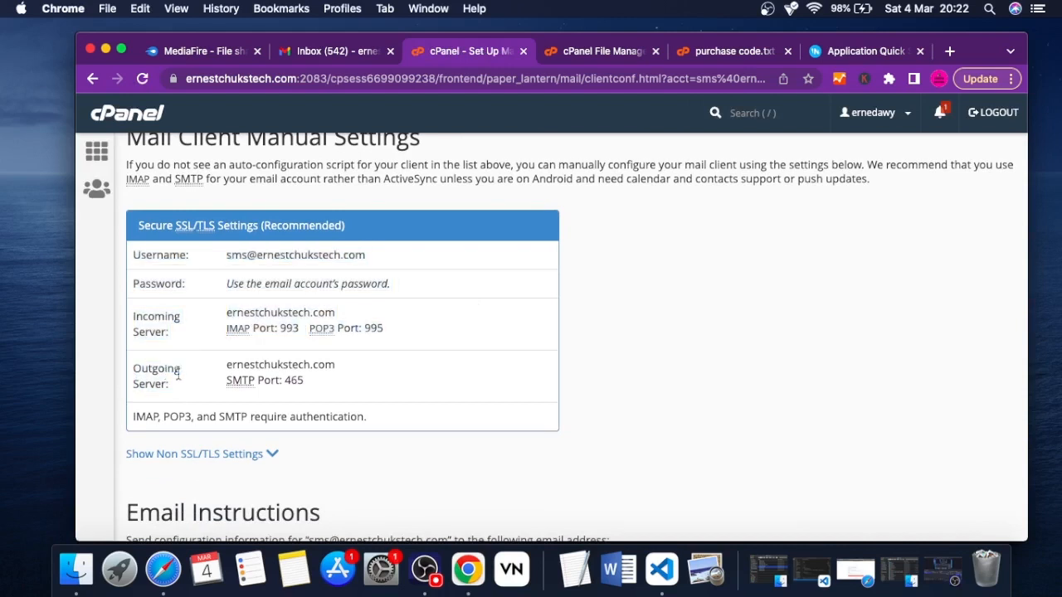
double_click(296, 365)
left_click_drag(296, 365, 310, 365)
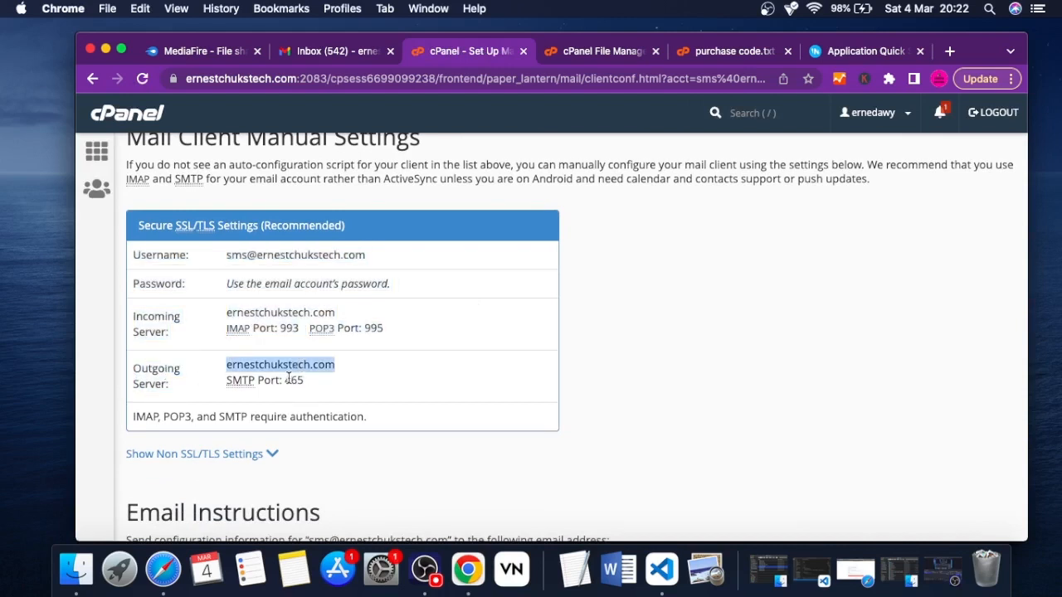
left_click(302, 249)
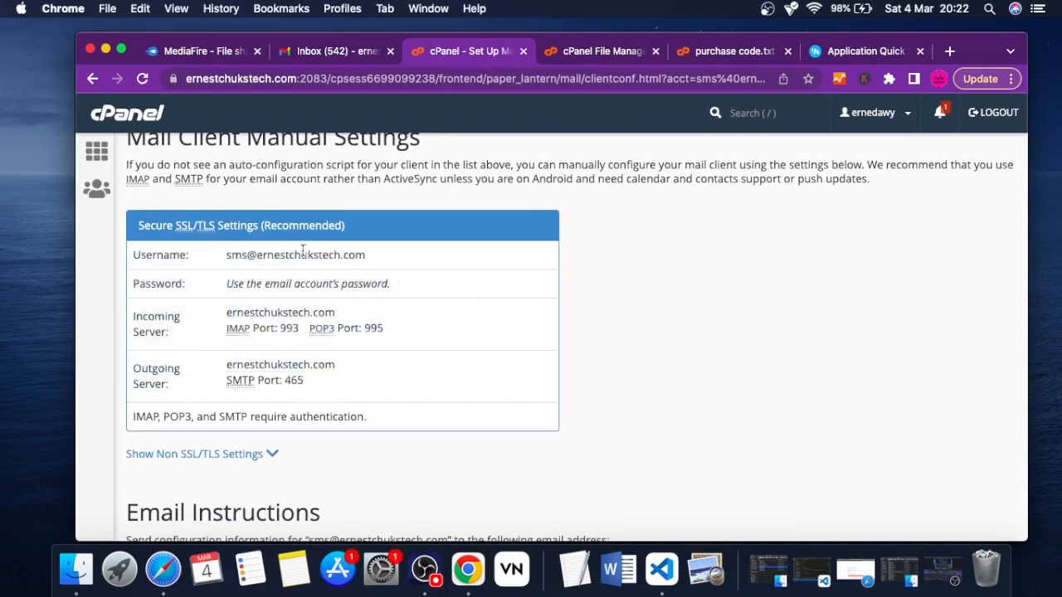
triple_click(303, 250)
key("super+c")
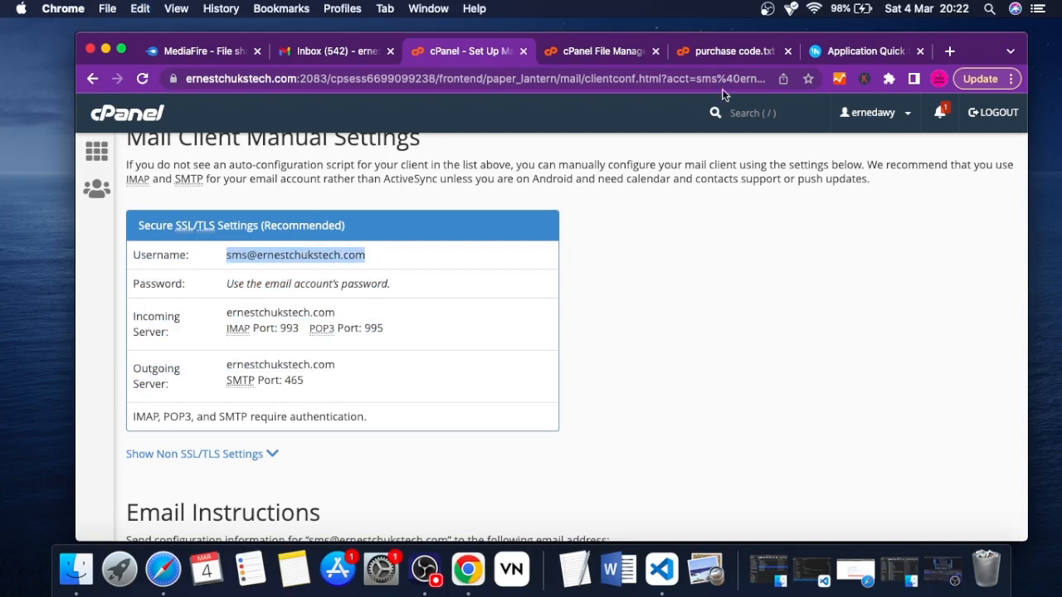
Enter the copied mailbox address as the SMTP username and fill in the SMTP password in the setup form's mailing settings
left_click(838, 52)
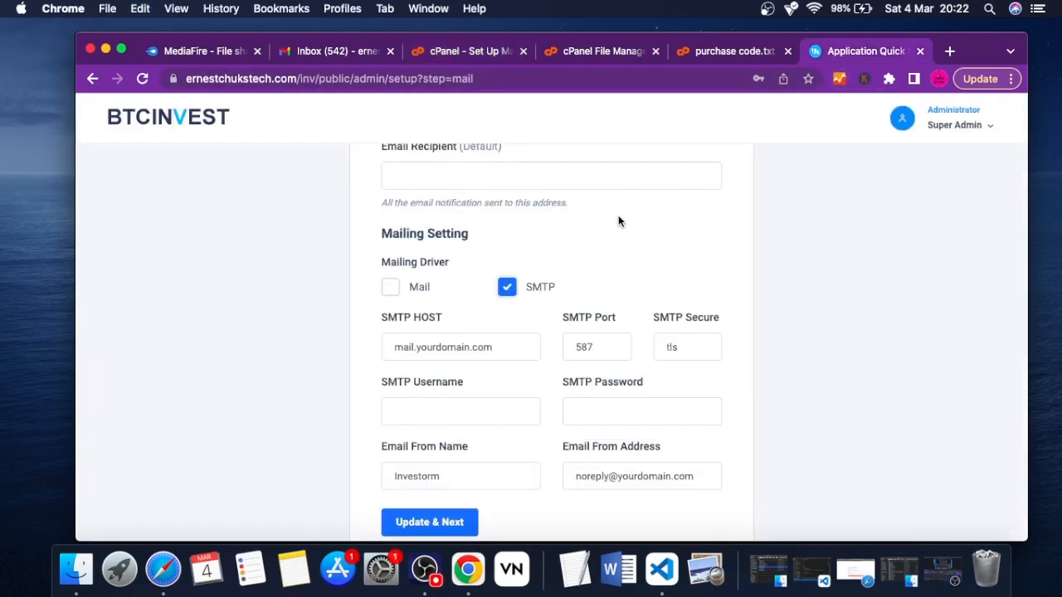
triple_click(445, 346)
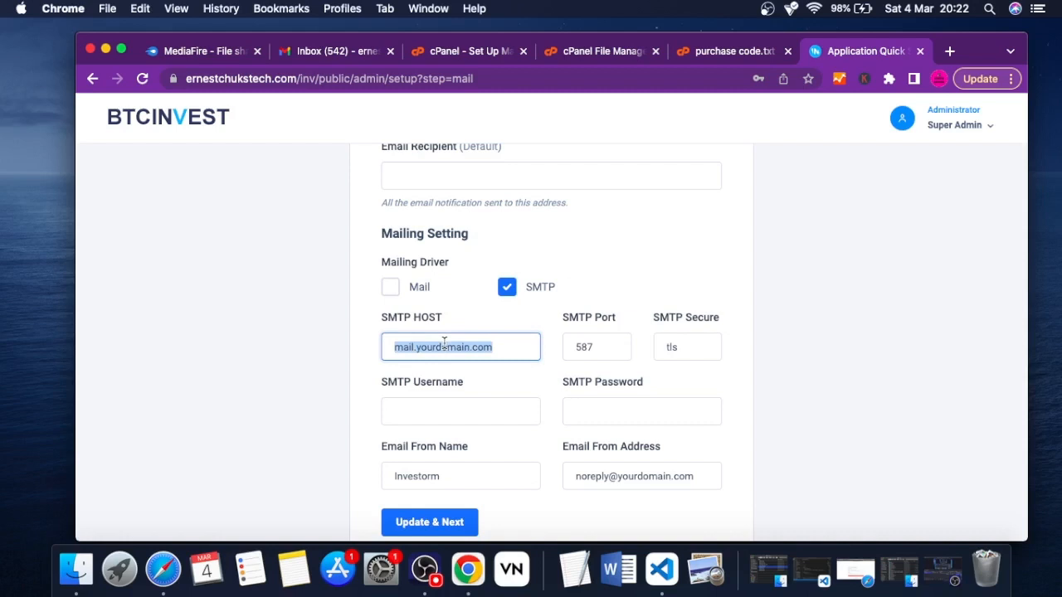
left_click(463, 408)
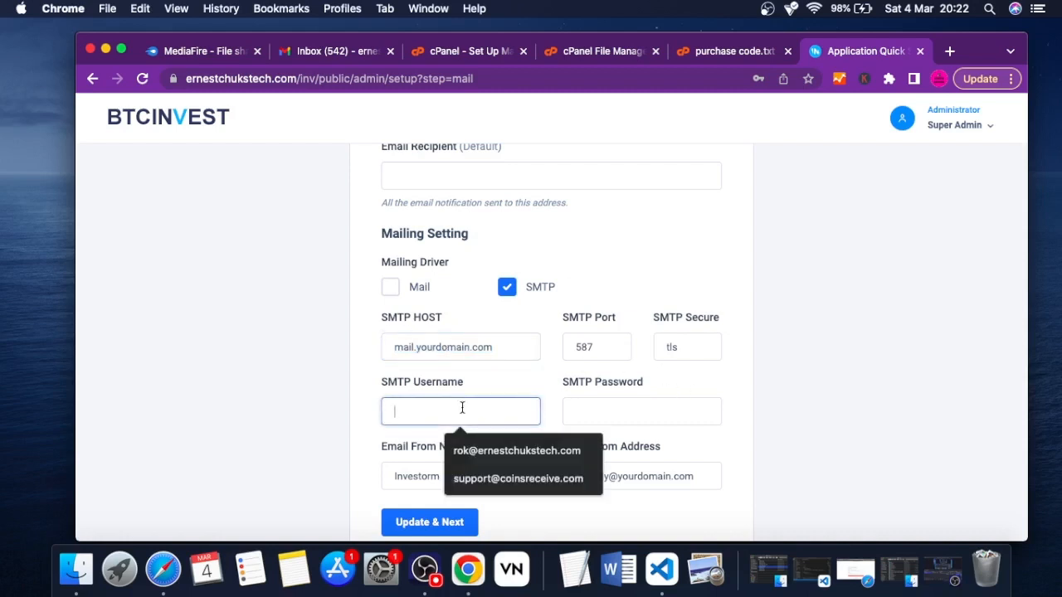
key("super+v")
left_click(596, 411)
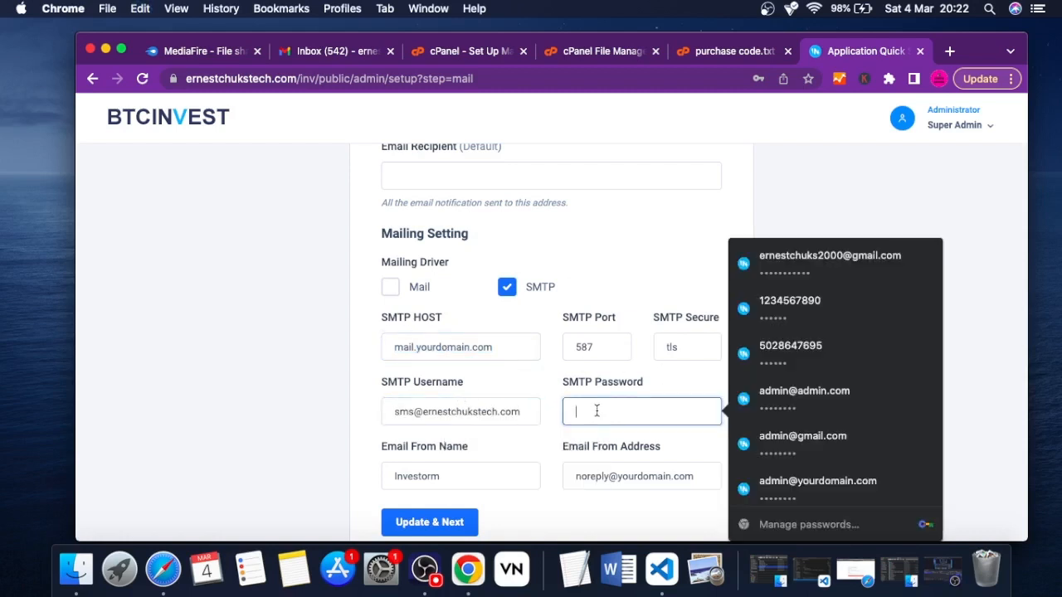
type("•")
left_click(497, 441)
Set the Email From Name to BTC INVESTMENT and the Email From Address to the copied mailbox address
double_click(427, 475)
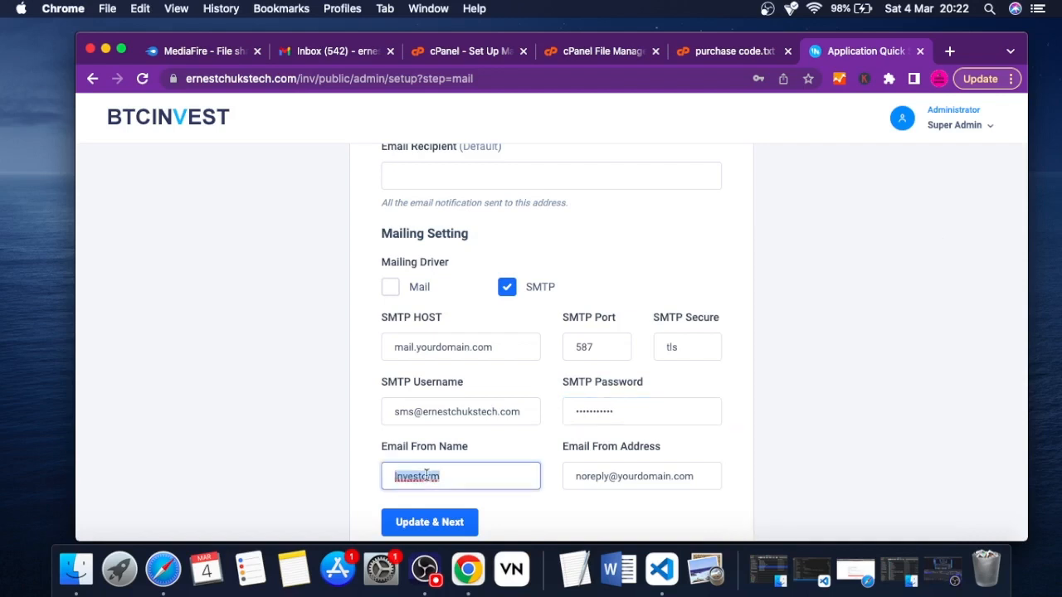
type("B")
type("TC INVESTMENT")
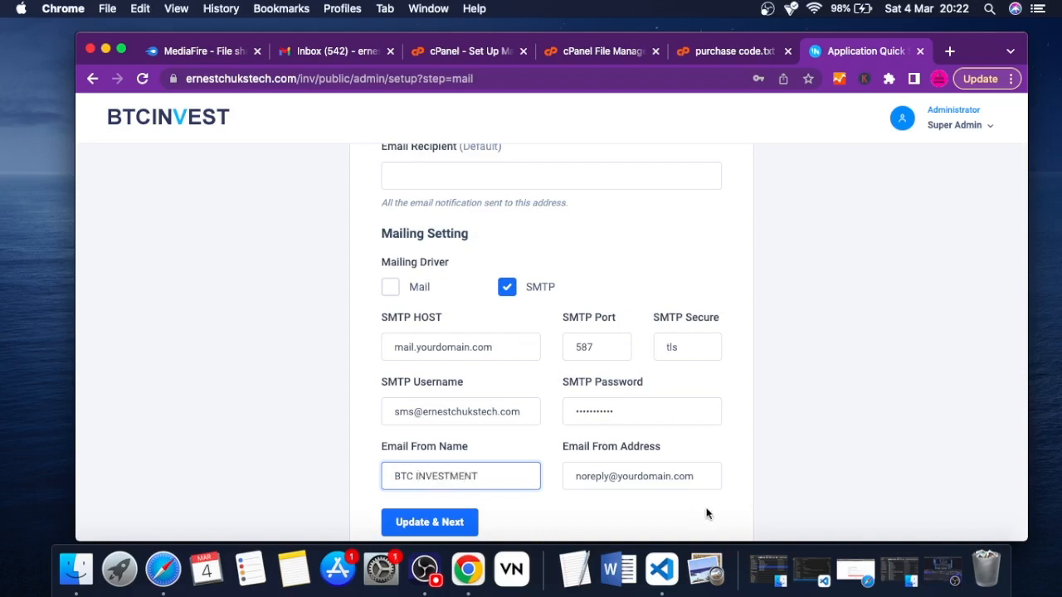
triple_click(606, 476)
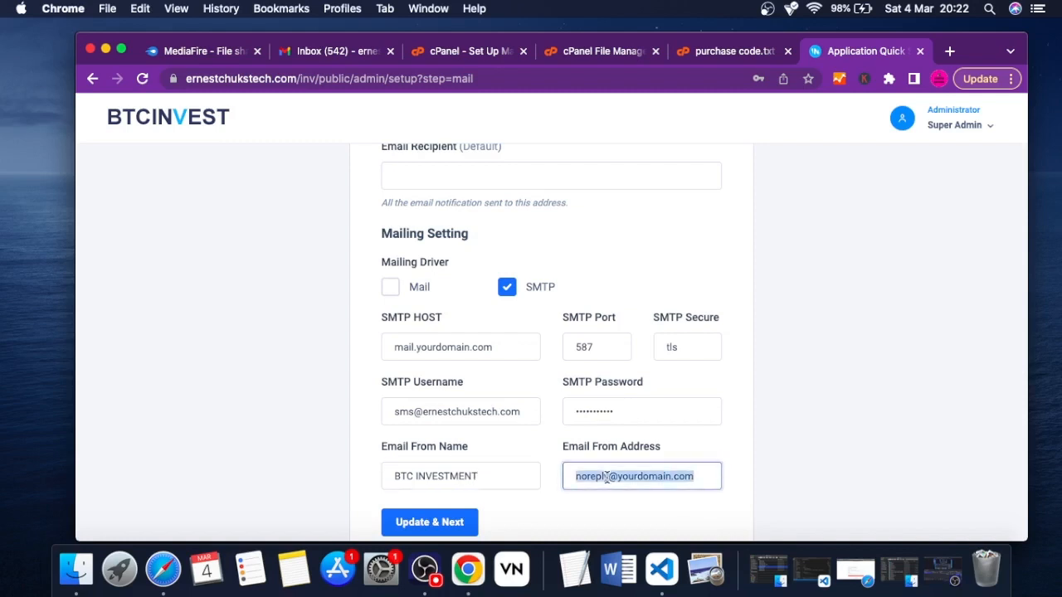
key("super+v")
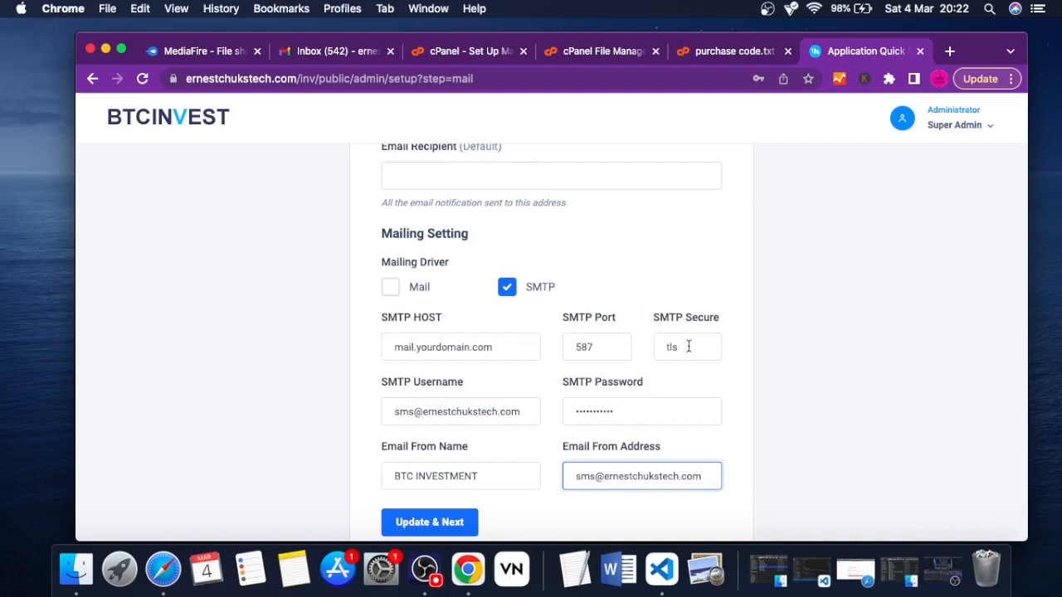
Copy the outgoing server name from cPanel's Secure SSL/TLS settings and set the SMTP host to ernestchukstech.com
left_click(437, 59)
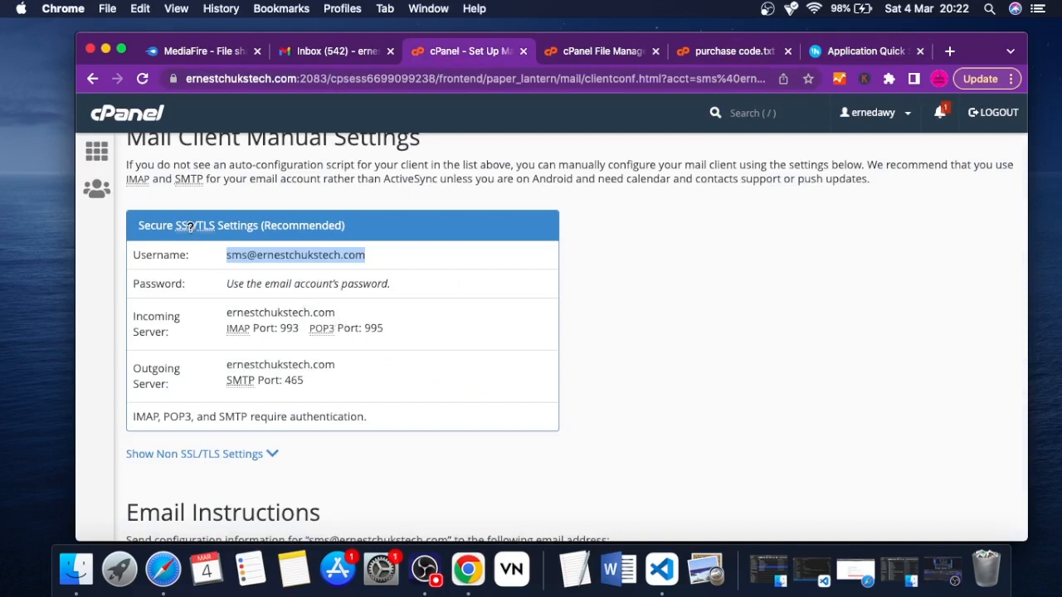
left_click(855, 57)
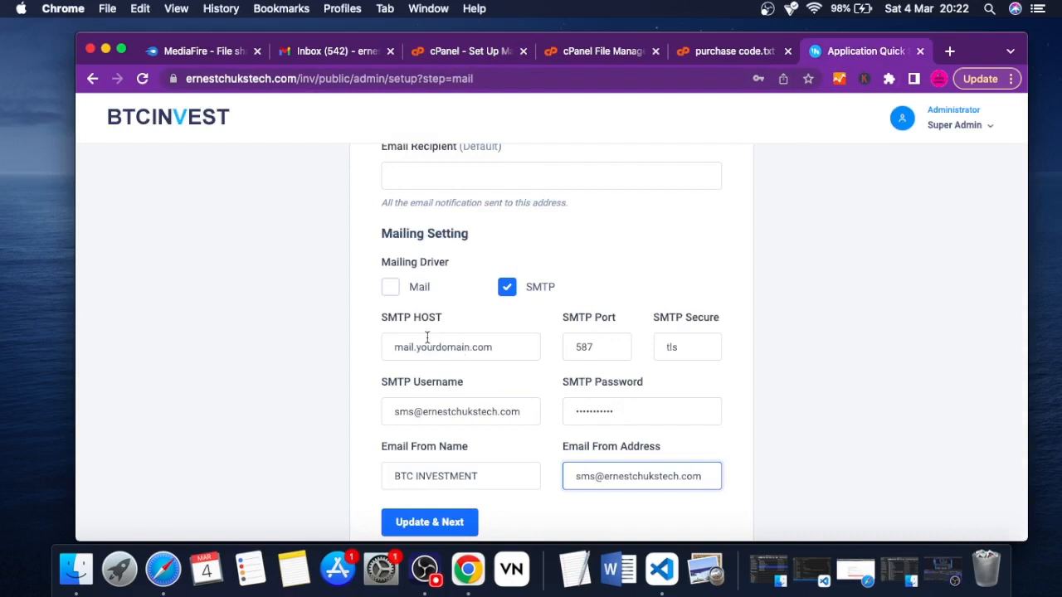
left_click(425, 53)
double_click(279, 365)
key("super+c")
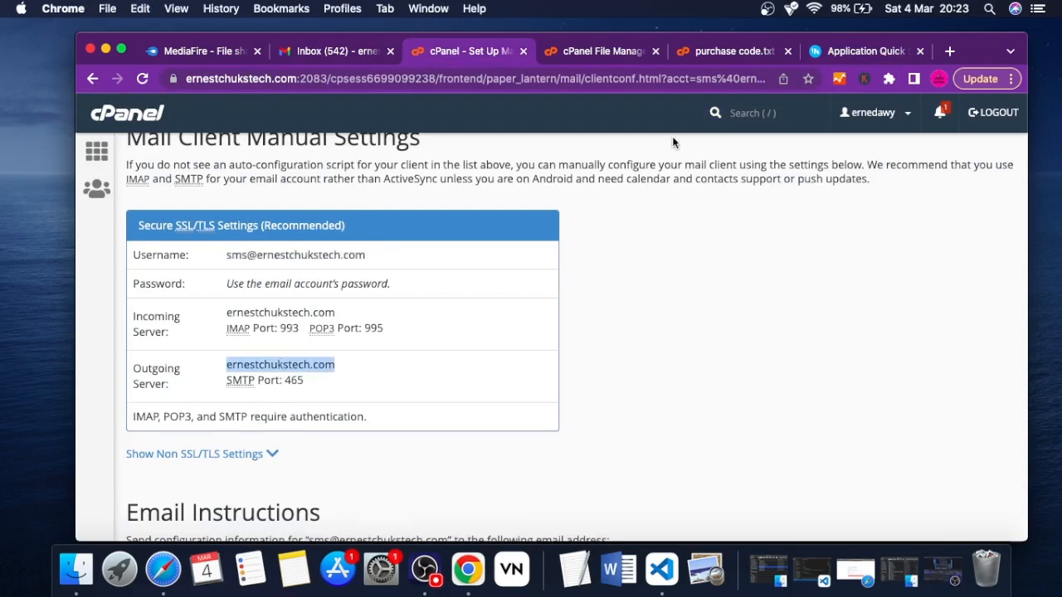
left_click(828, 53)
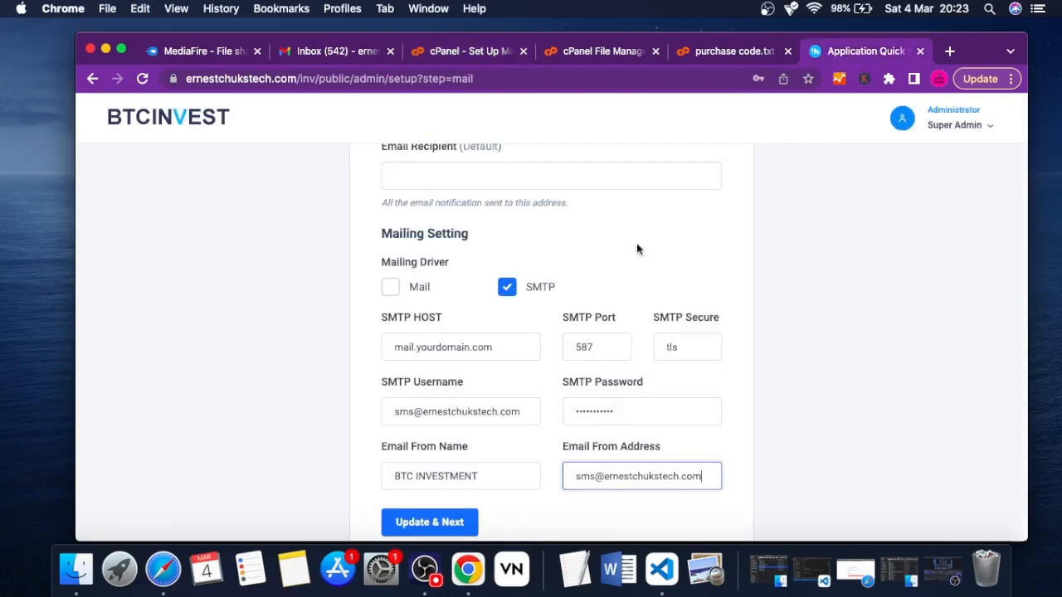
triple_click(428, 347)
key("super+v")
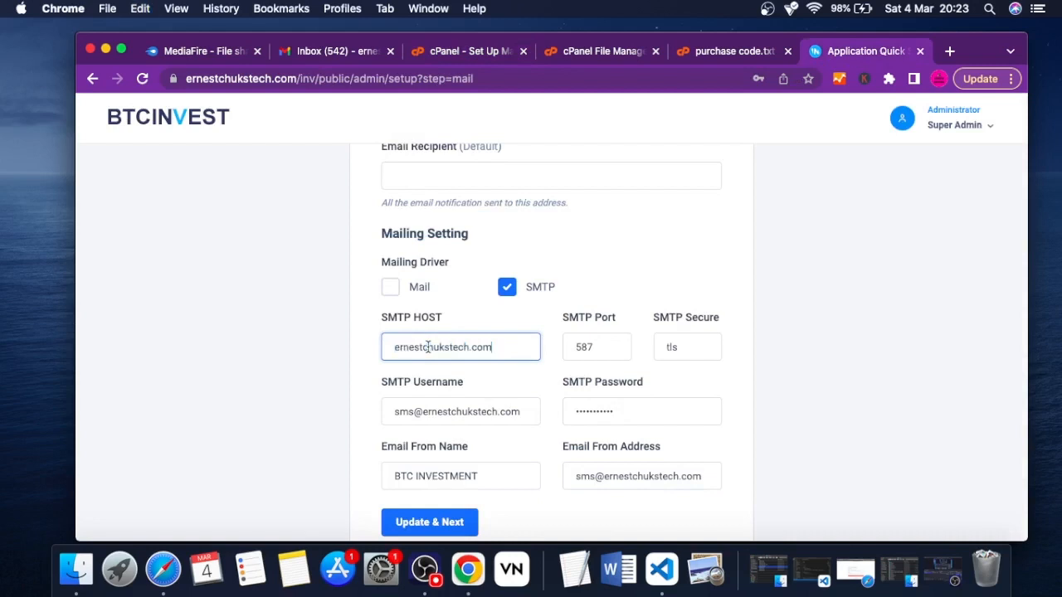
Set the SMTP port to 465
left_click(592, 349)
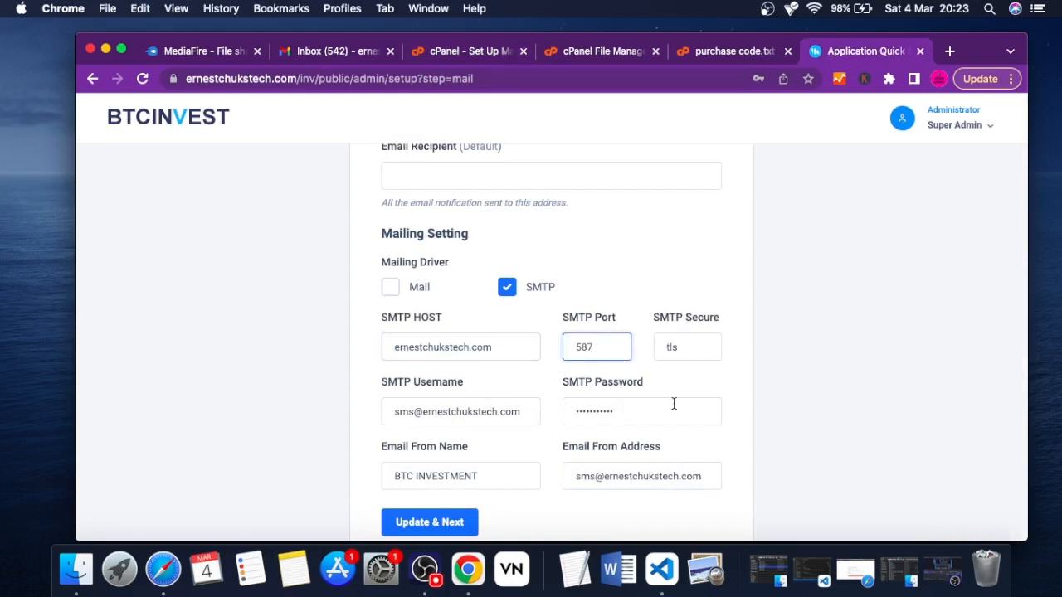
key("BackSpace")
key("BackSpace")
key("BackSpace")
type("465")
left_click(639, 272)
Copy the Email From Address and enter it as the default email recipient of the Email Notification form
scroll(639, 272, "up", 2)
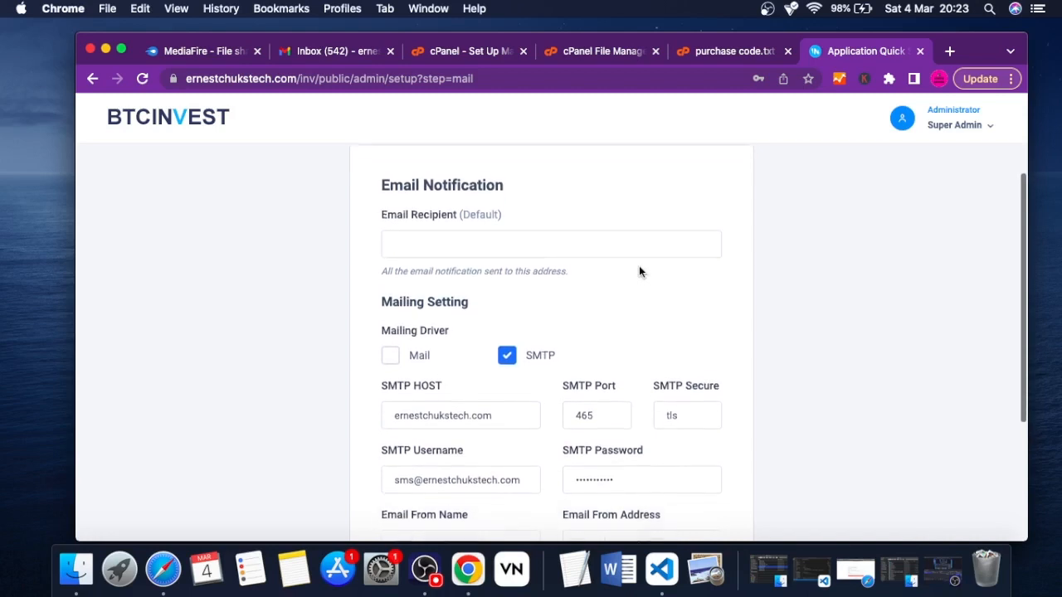
left_click(482, 246)
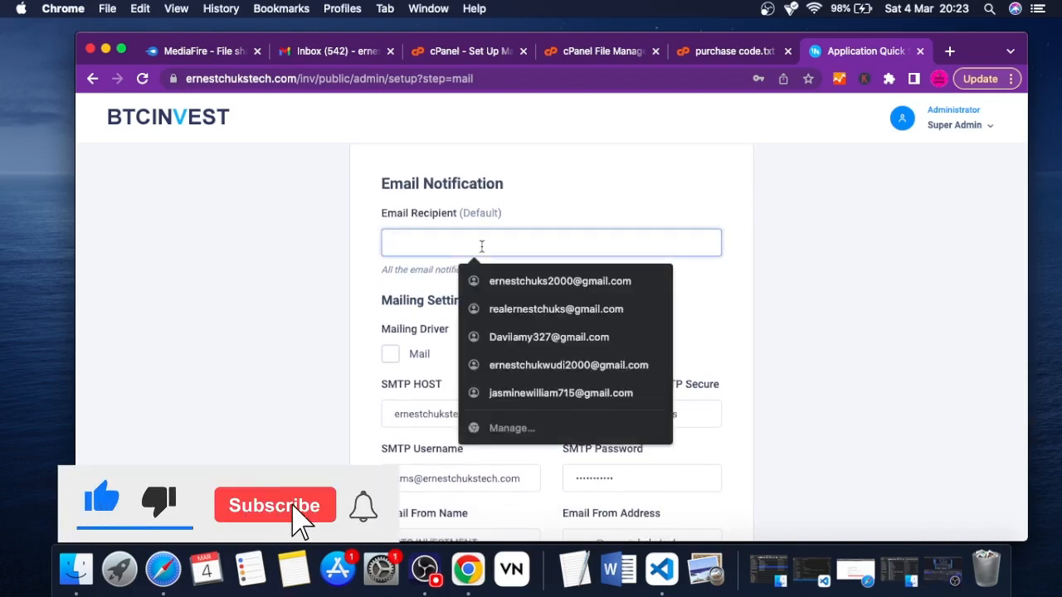
left_click(684, 315)
scroll(608, 501, "down", 3)
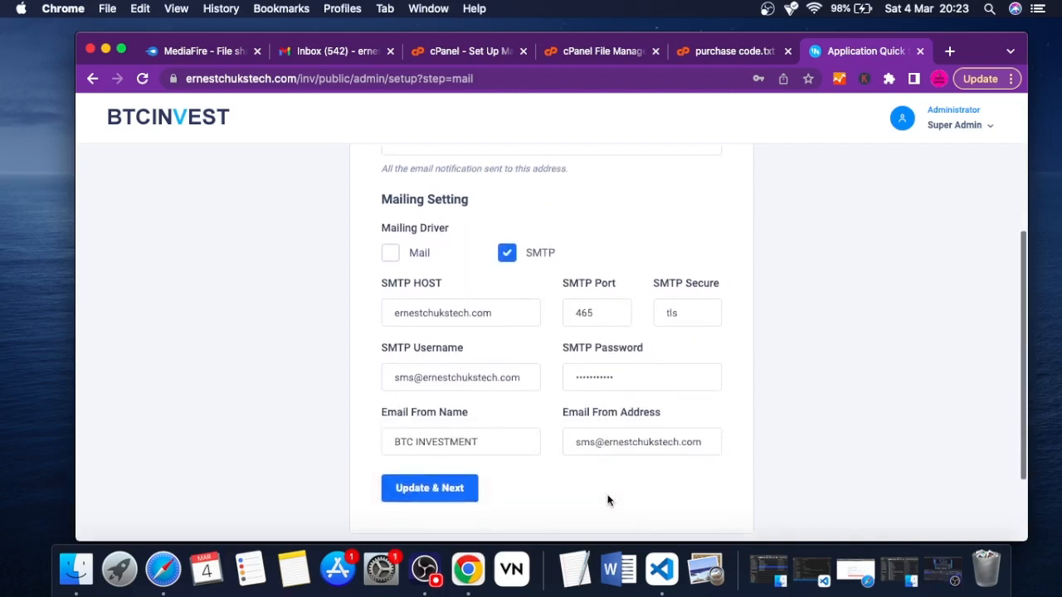
triple_click(629, 406)
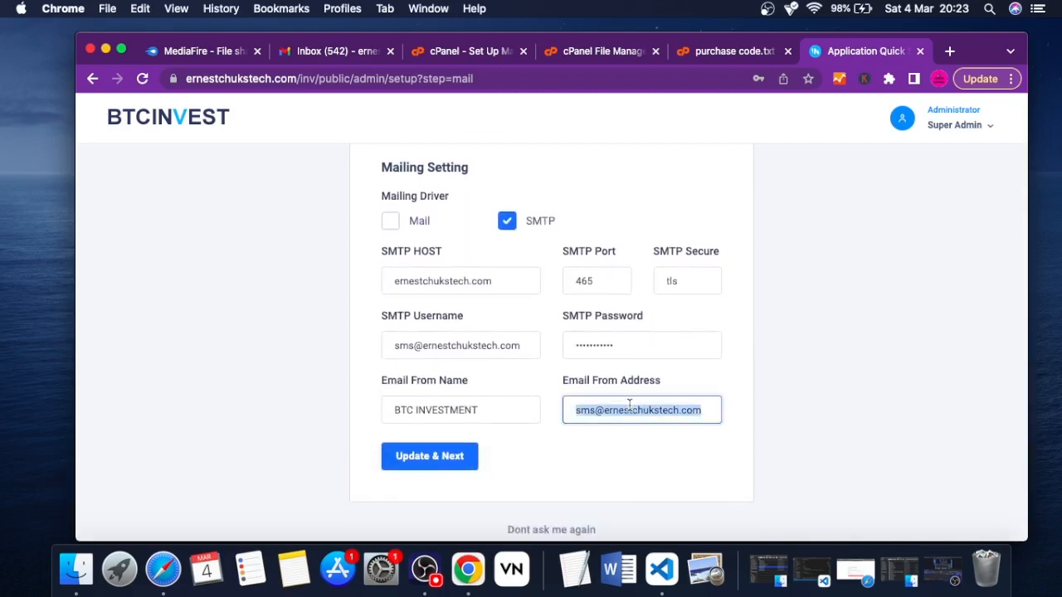
key("super+c")
scroll(629, 406, "up", 6)
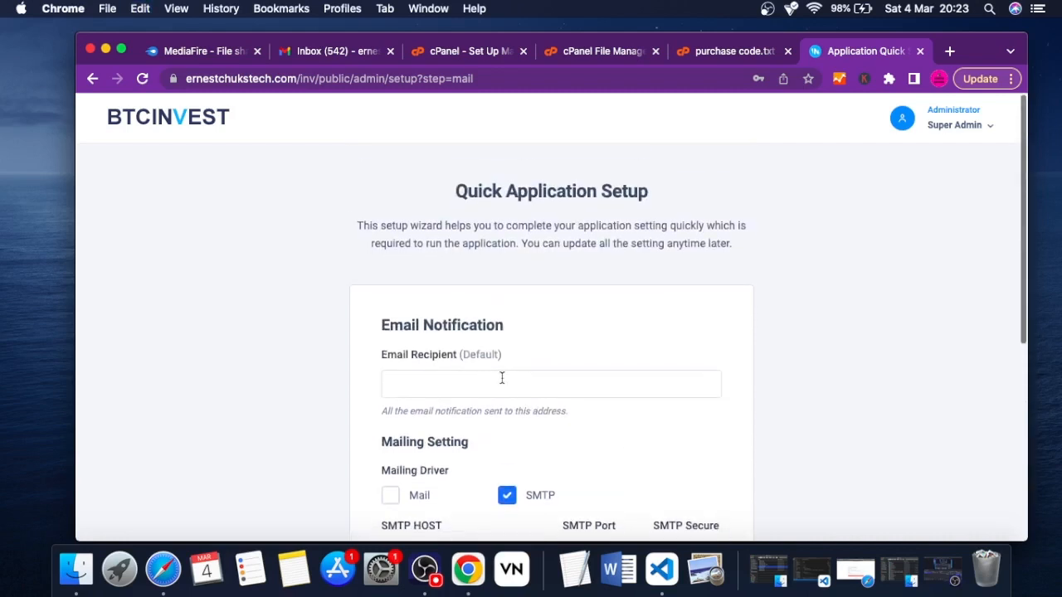
left_click(460, 383)
key("super+v")
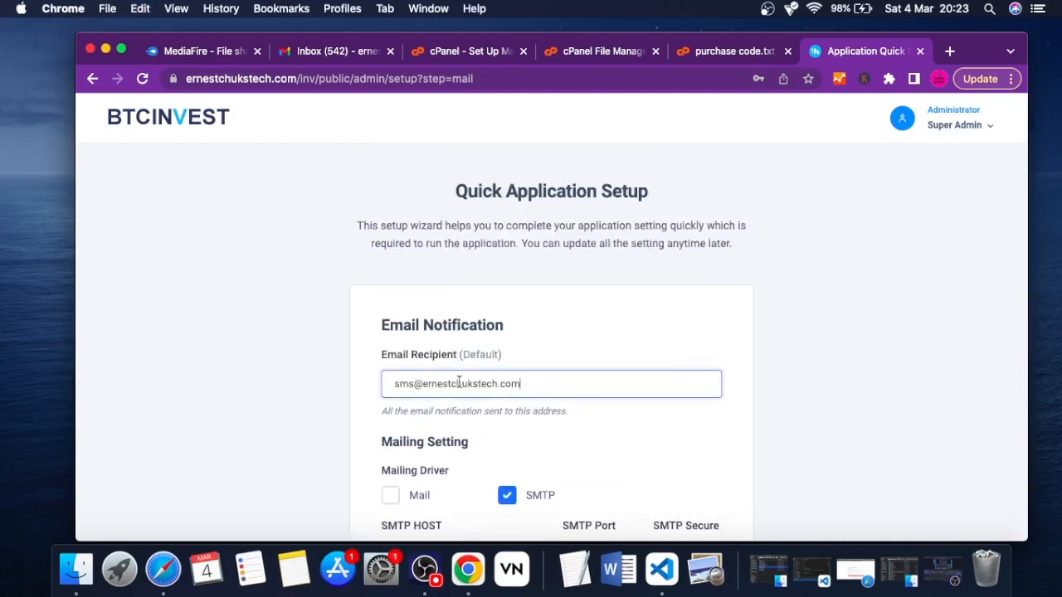
Submit the completed email settings and dismiss the browser's offer to save the password
left_click(570, 350)
scroll(570, 350, "down", 8)
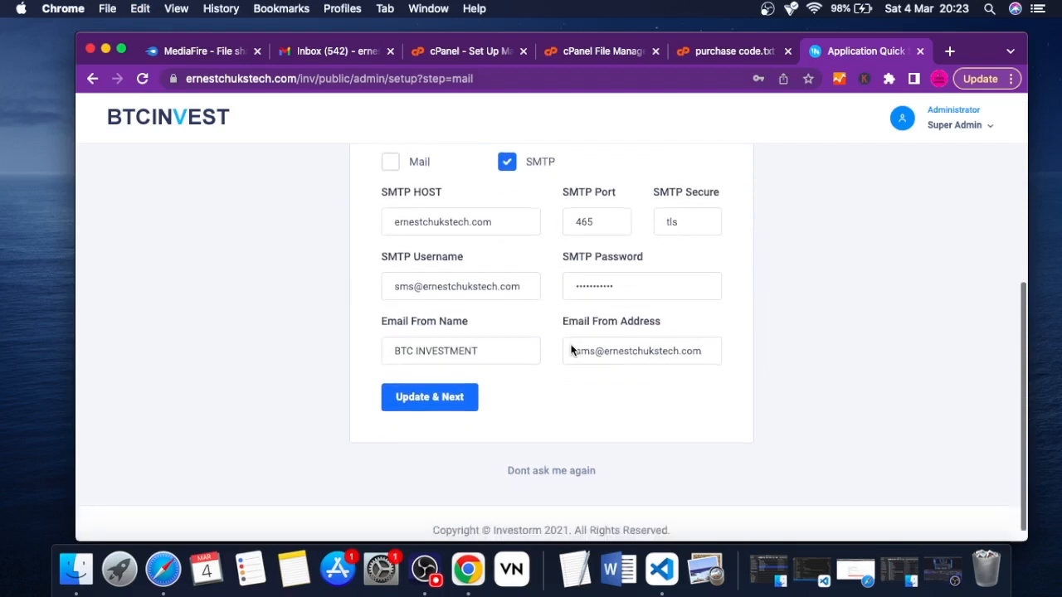
scroll(570, 350, "up", 1)
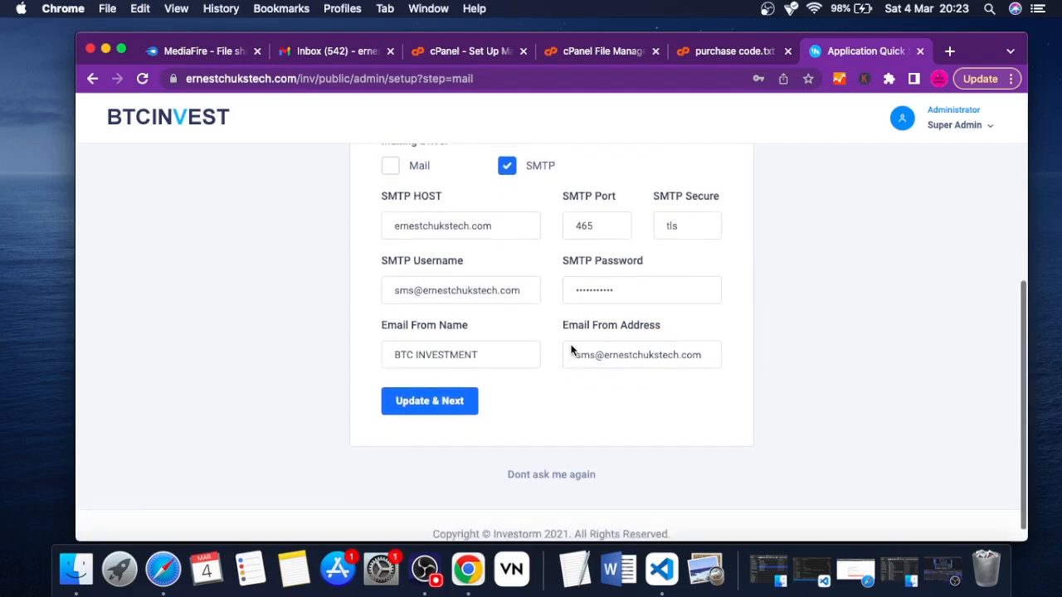
left_click(423, 402)
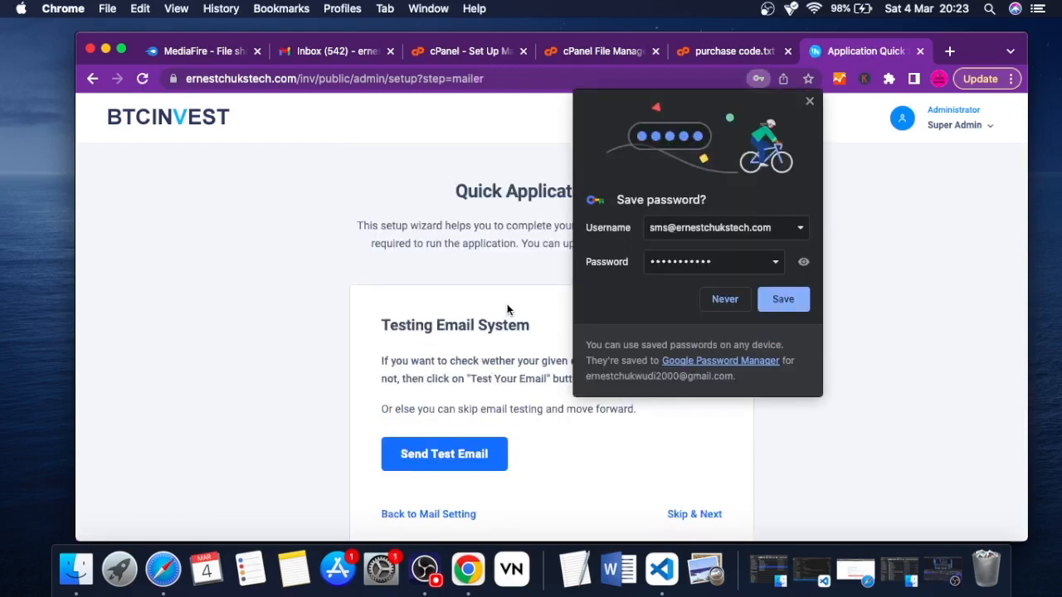
left_click(809, 106)
Skip the email system test and continue to the system currencies
scroll(566, 364, "down", 3)
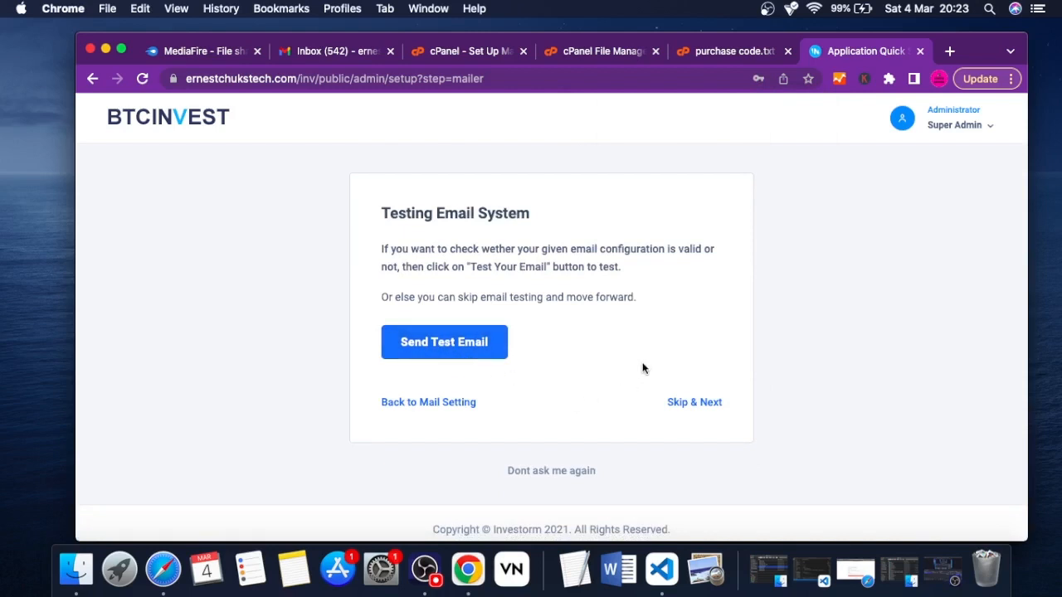
scroll(643, 366, "down", 1)
scroll(643, 366, "up", 1)
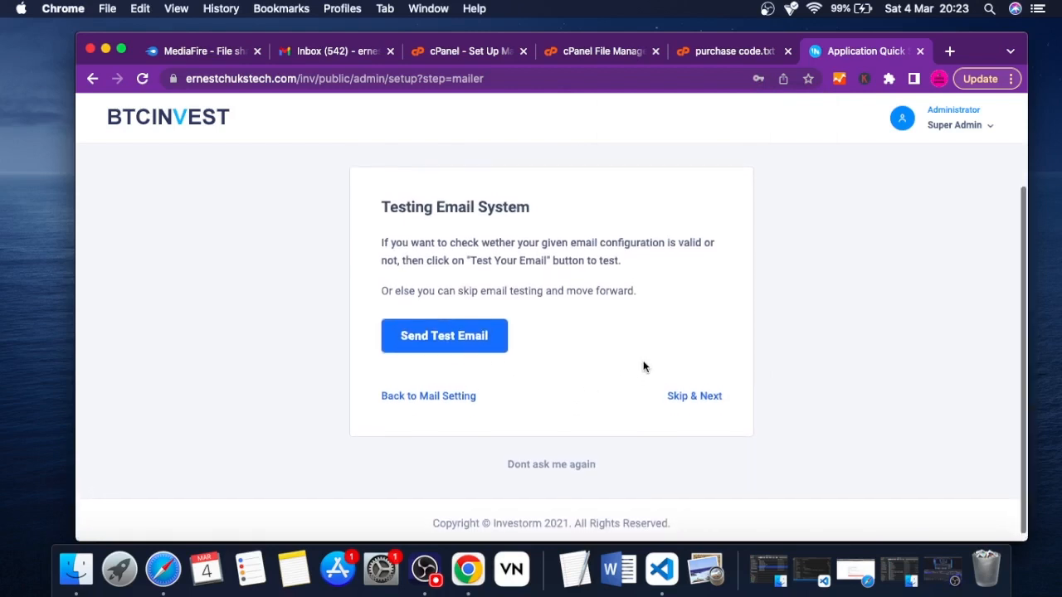
left_click(679, 406)
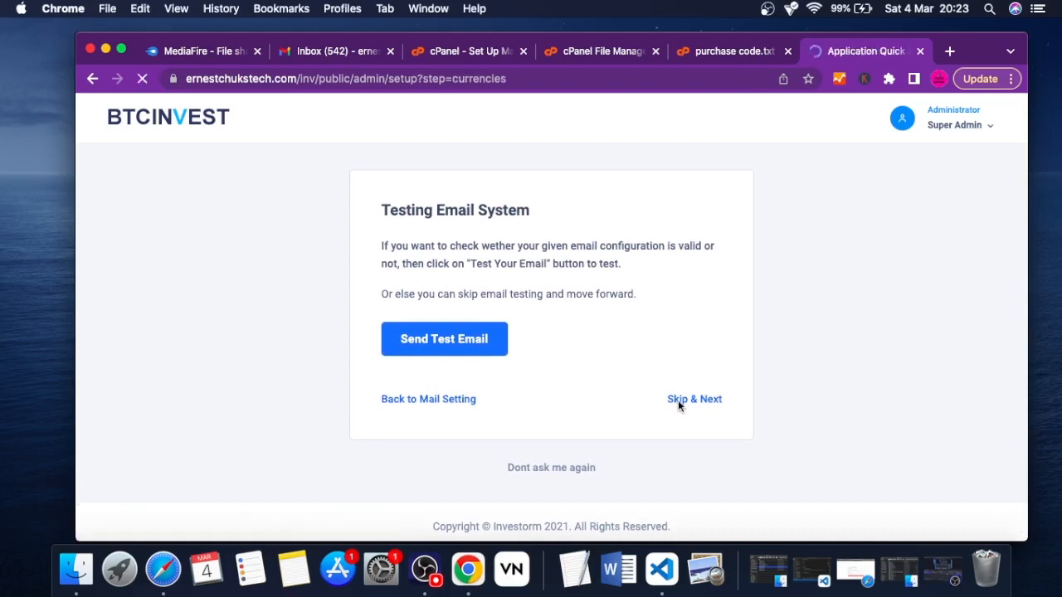
Examine the available base and secondary currencies in the System Currencies form without changing the selection
scroll(521, 383, "down", 3)
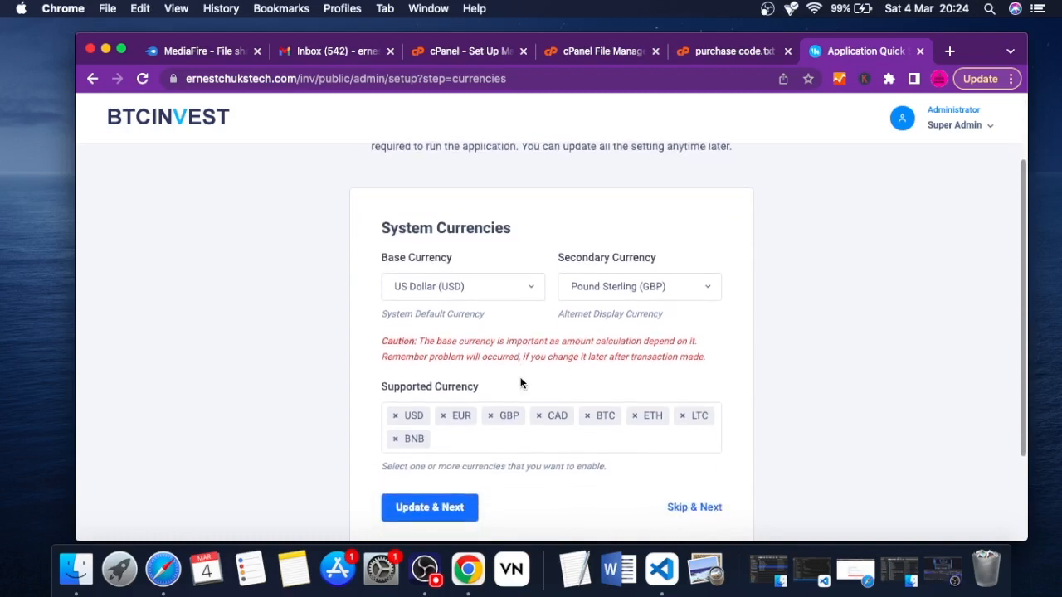
left_click(497, 291)
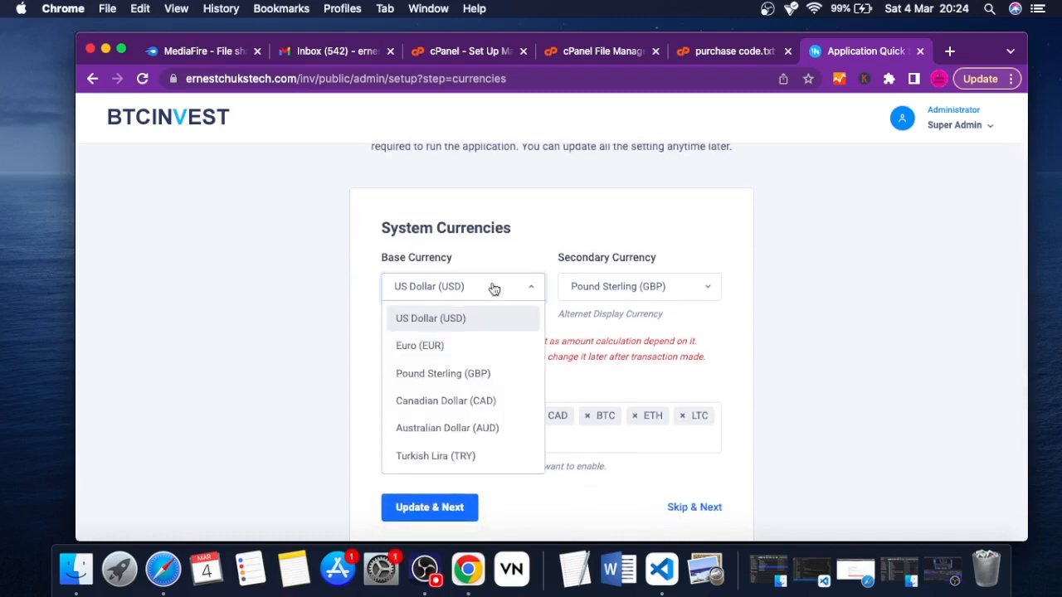
scroll(440, 391, "down", 3)
scroll(442, 394, "down", 5)
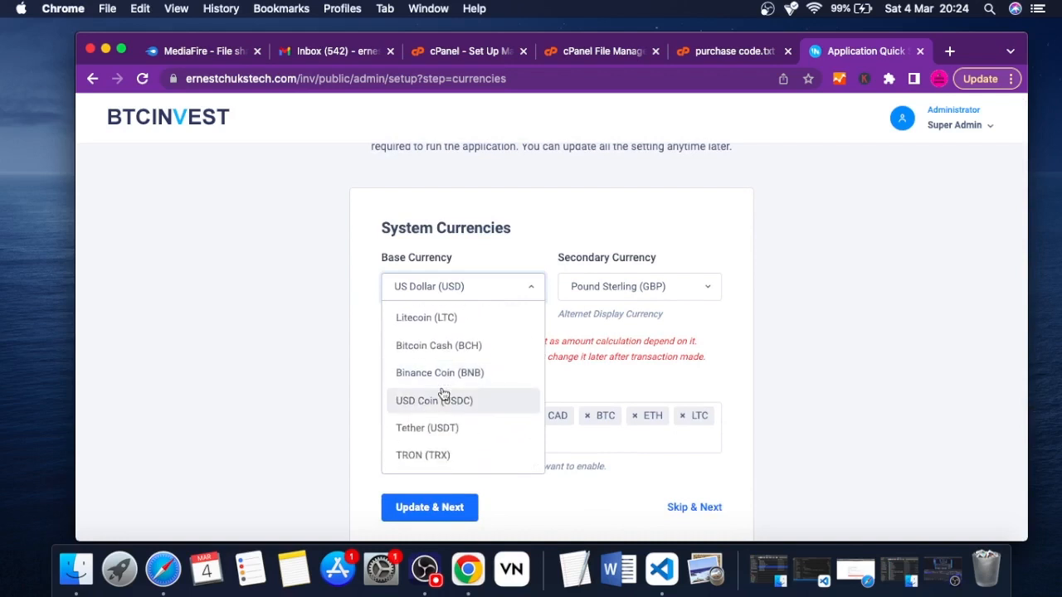
scroll(443, 394, "up", 7)
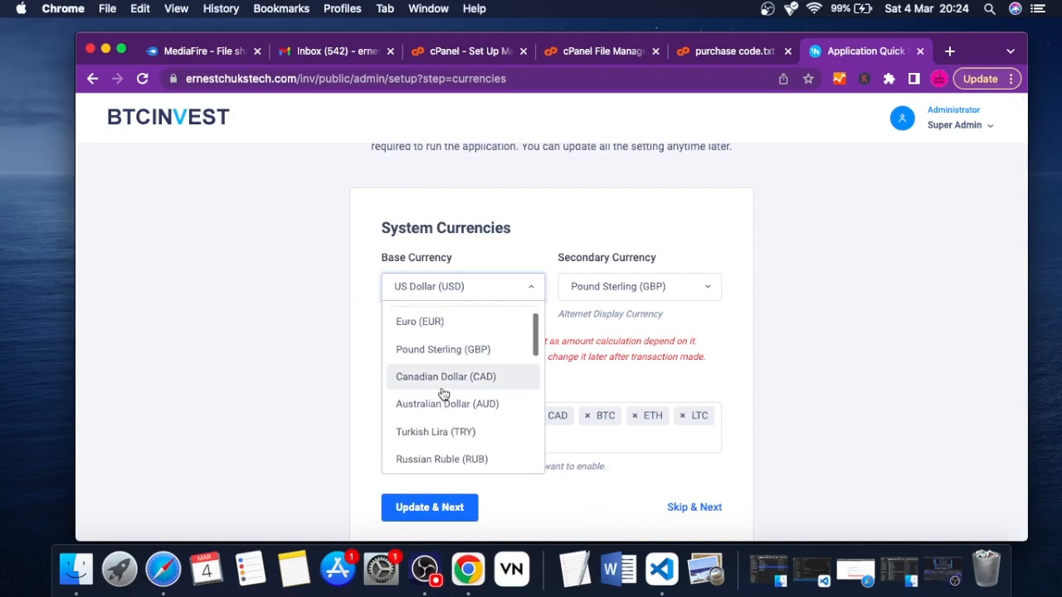
scroll(443, 394, "down", 10)
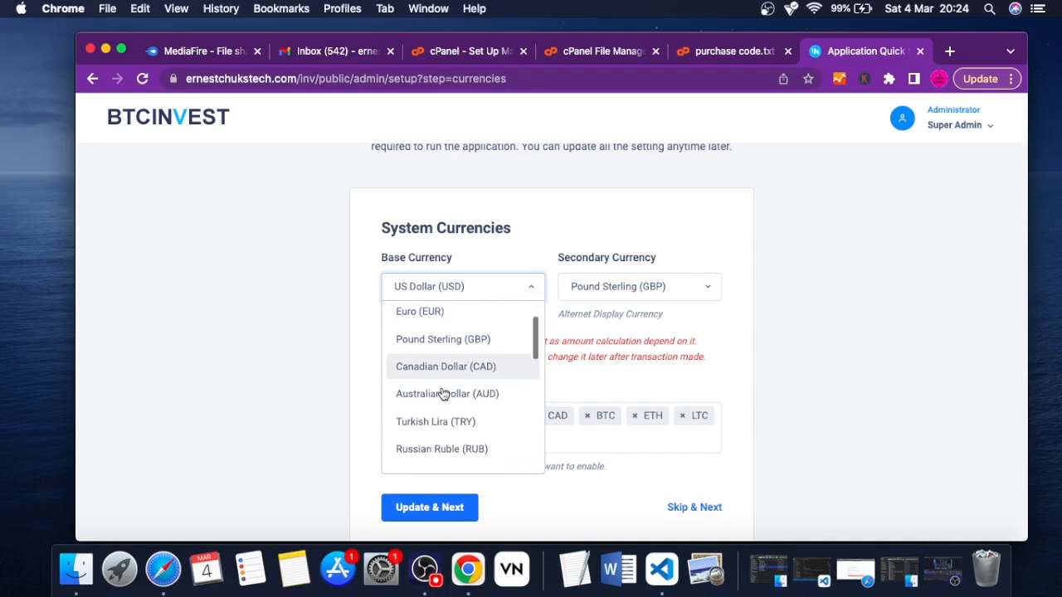
scroll(442, 394, "down", 2)
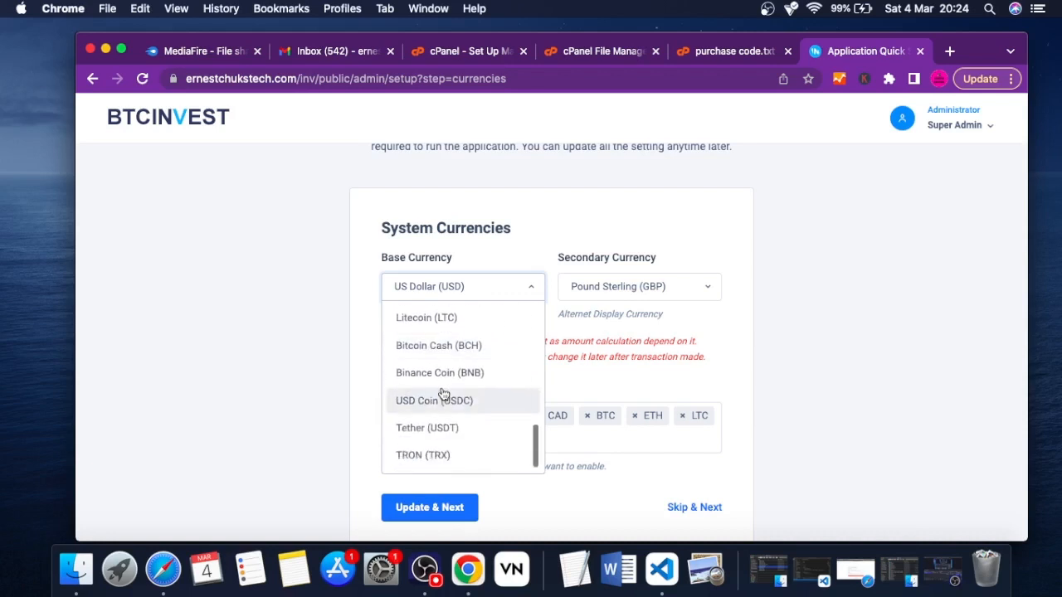
left_click(635, 268)
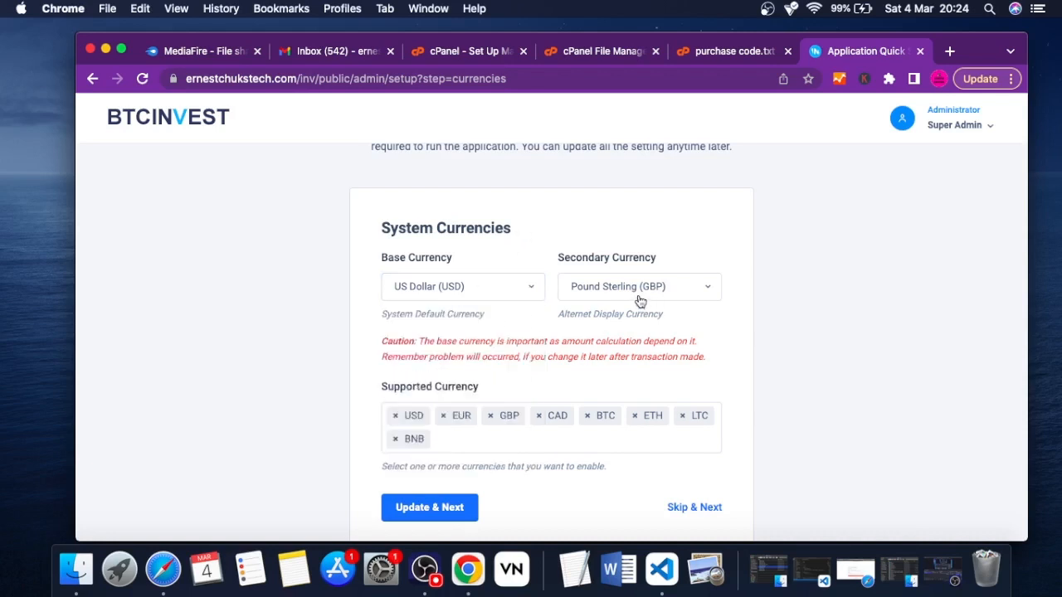
left_click(638, 296)
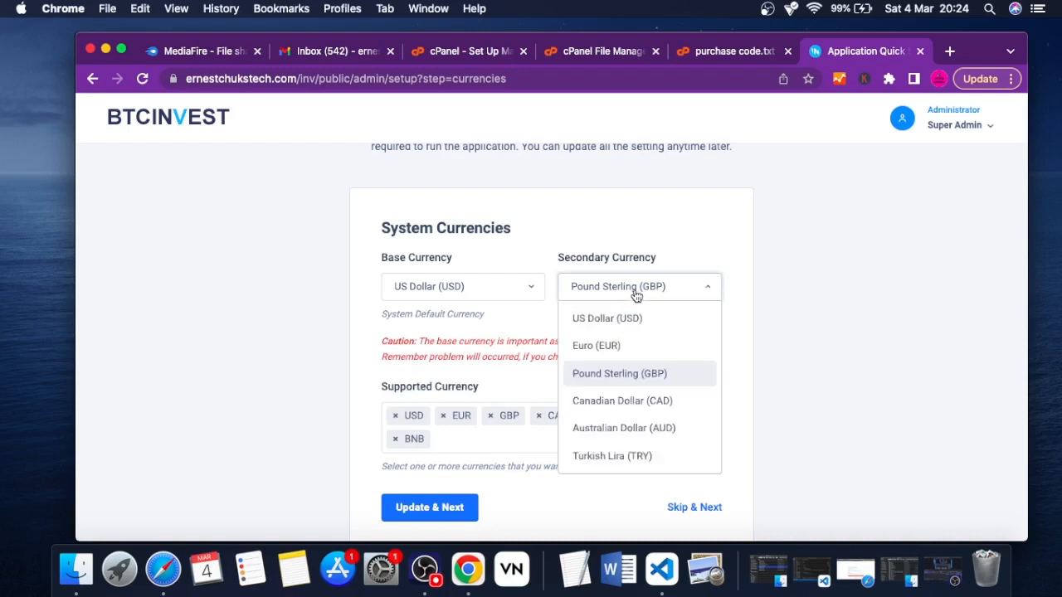
left_click(672, 248)
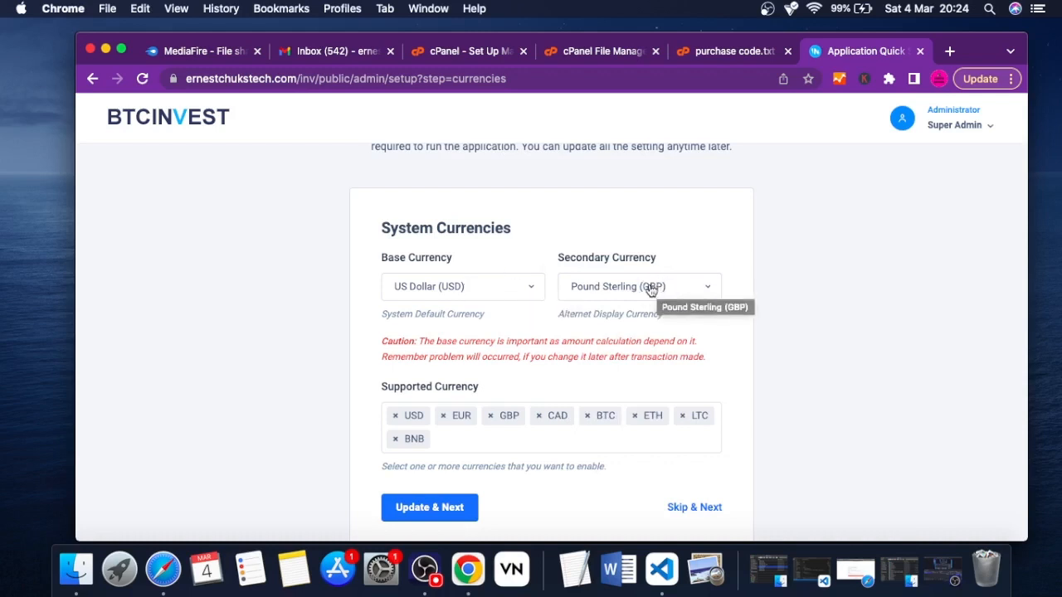
Review the list of supported currencies and submit the System Currencies settings to continue to the payment settings
scroll(631, 229, "down", 2)
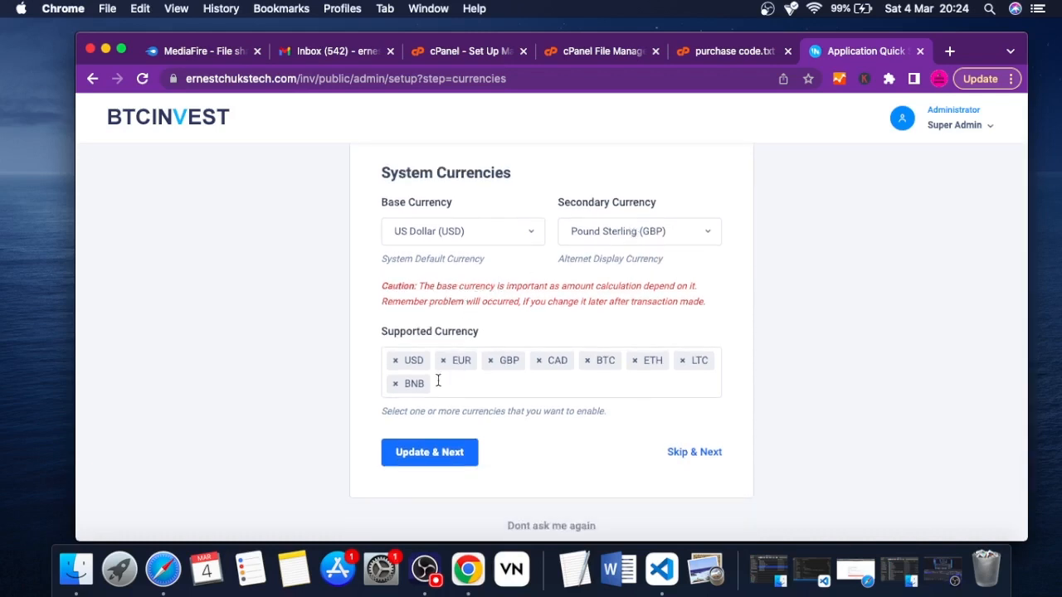
left_click(466, 384)
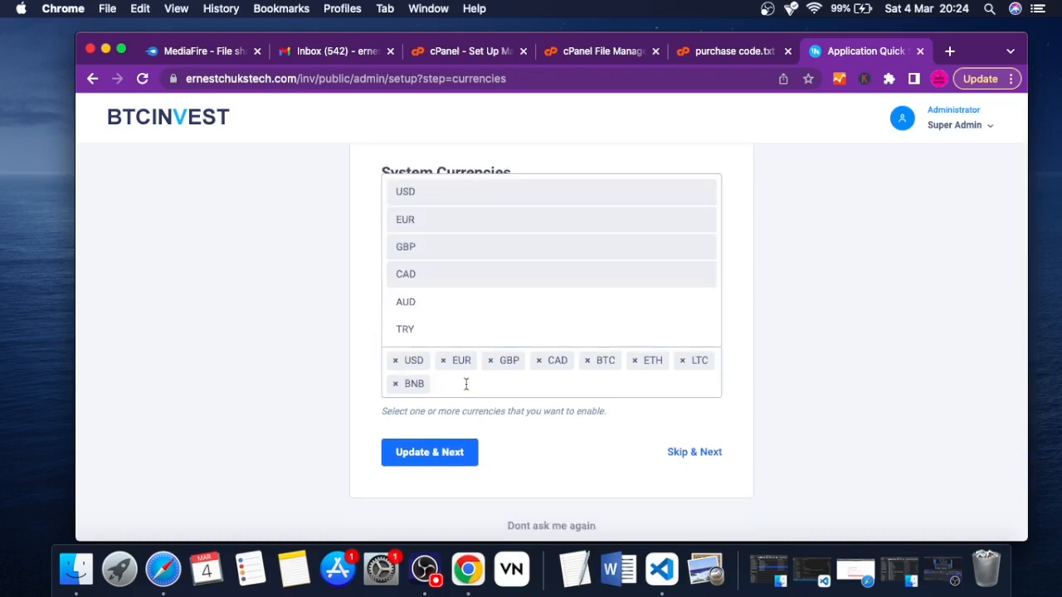
left_click(365, 358)
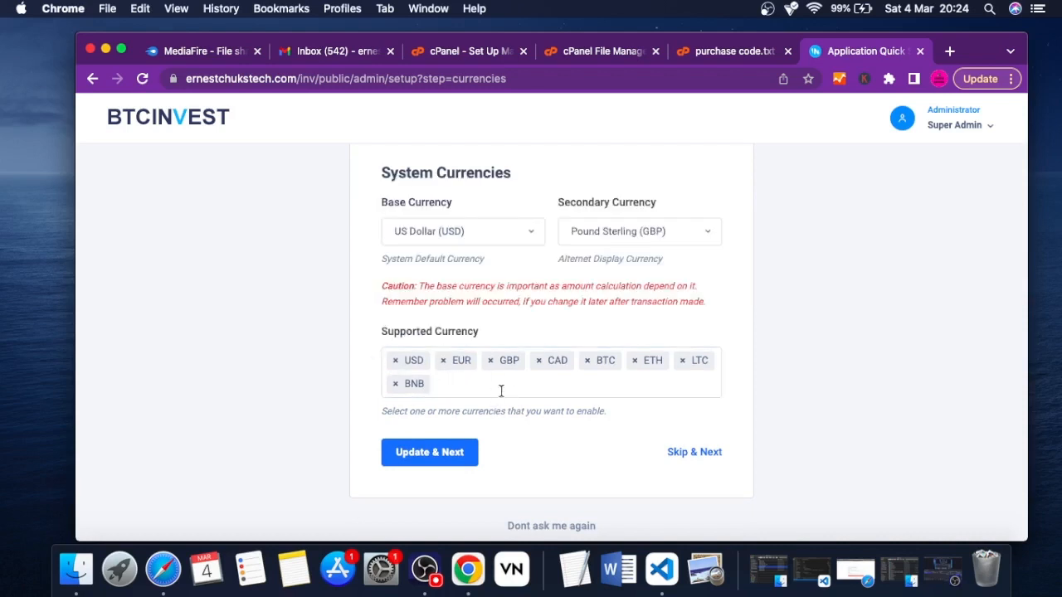
left_click(428, 458)
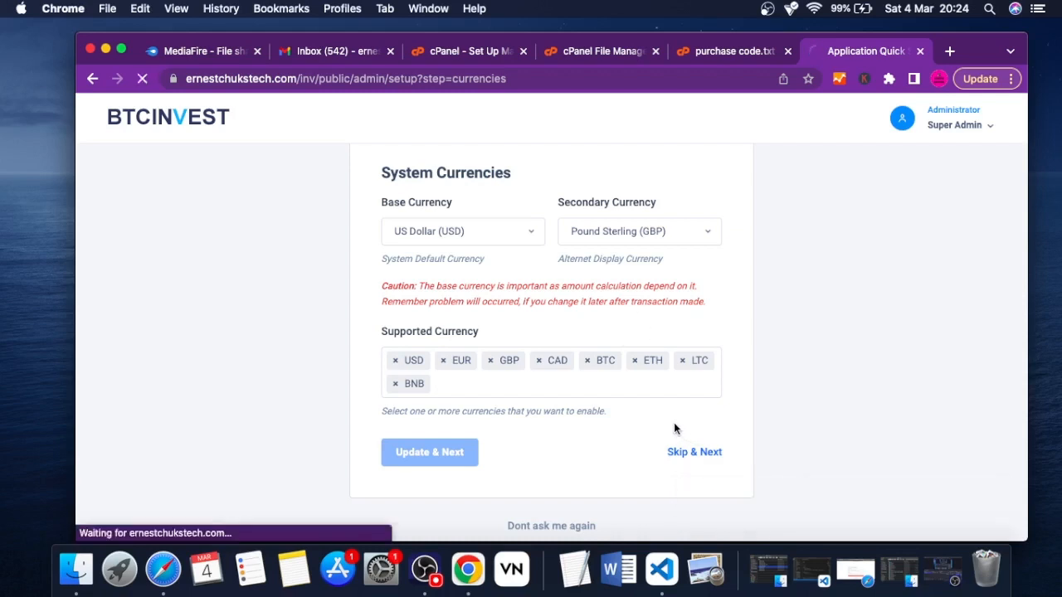
Set the fiat currency Minimum Deposit to 100 USD in the Payment Settings form
scroll(664, 425, "down", 2)
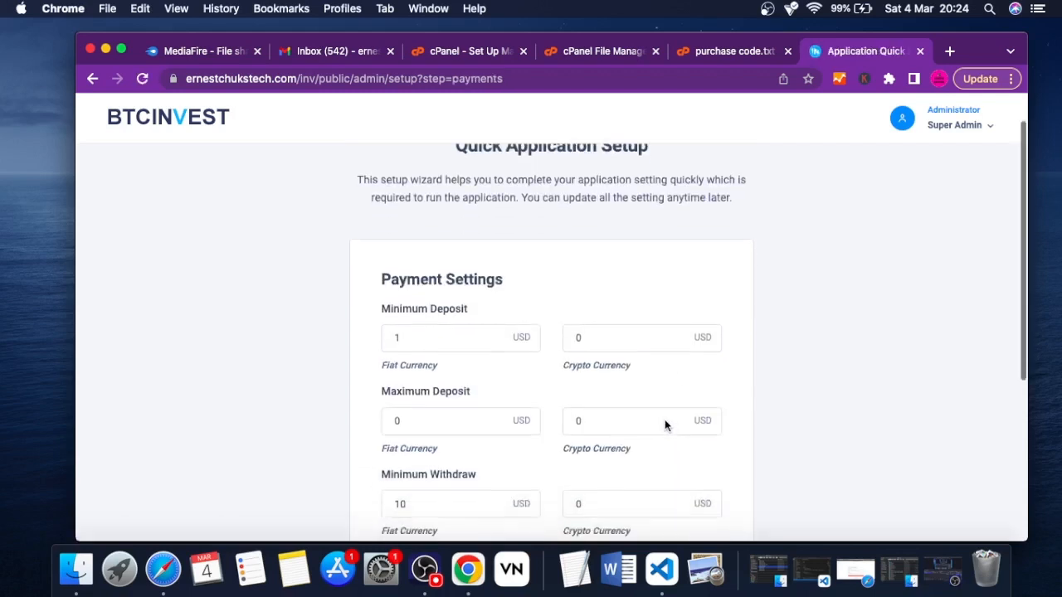
scroll(665, 424, "down", 3)
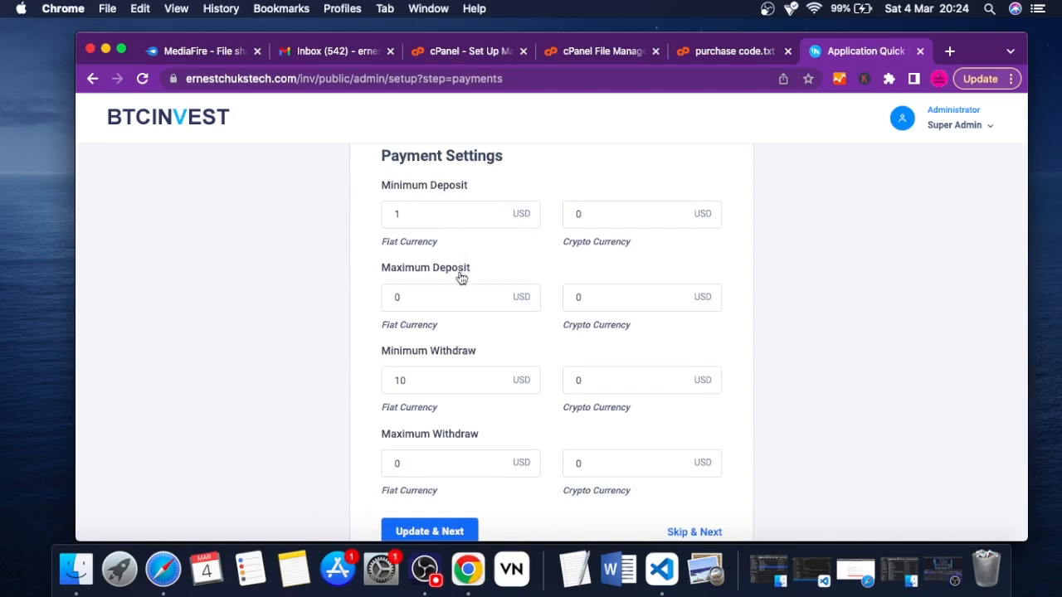
scroll(483, 399, "down", 1)
scroll(483, 400, "down", 2)
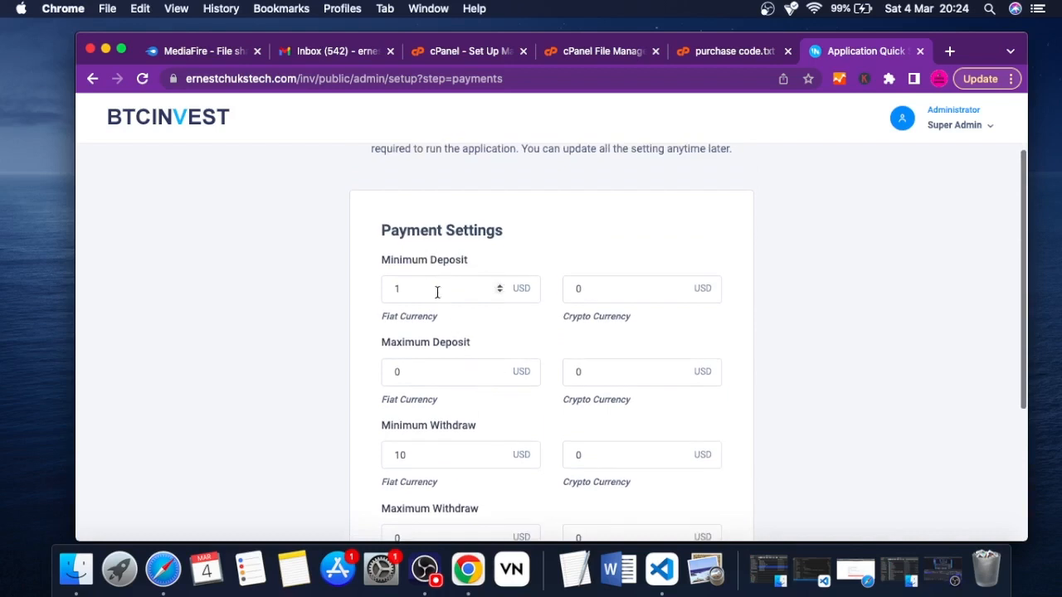
left_click(428, 286)
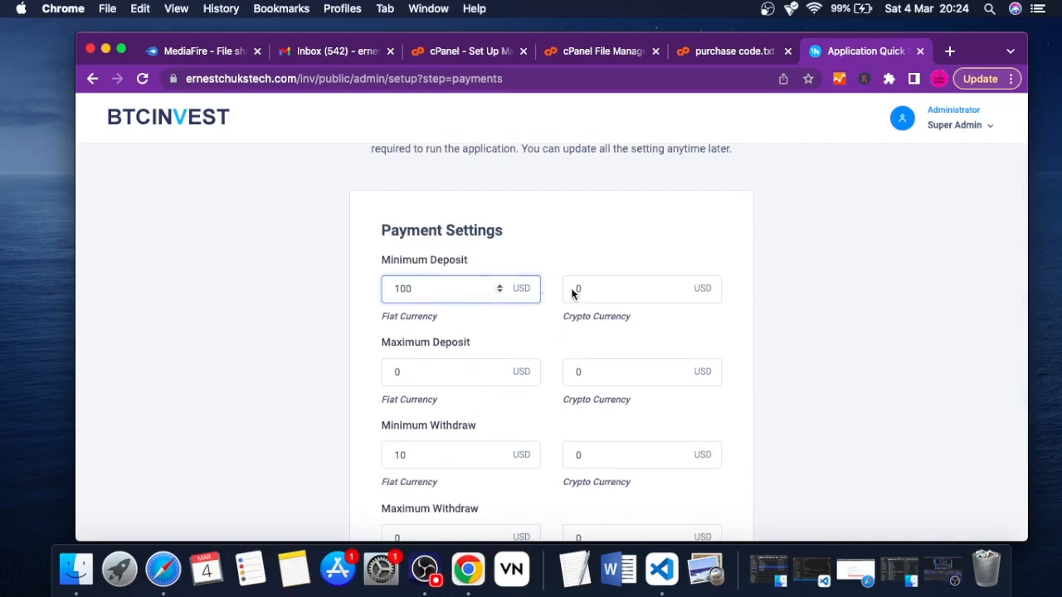
left_click(614, 295)
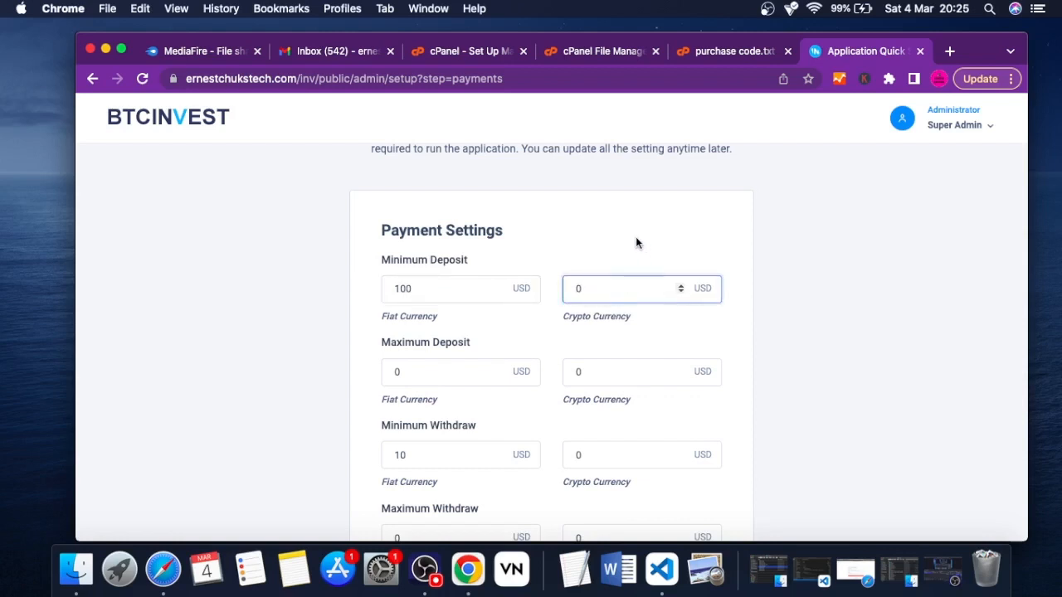
Set the fiat currency Maximum Deposit to 1000 USD
scroll(630, 241, "down", 2)
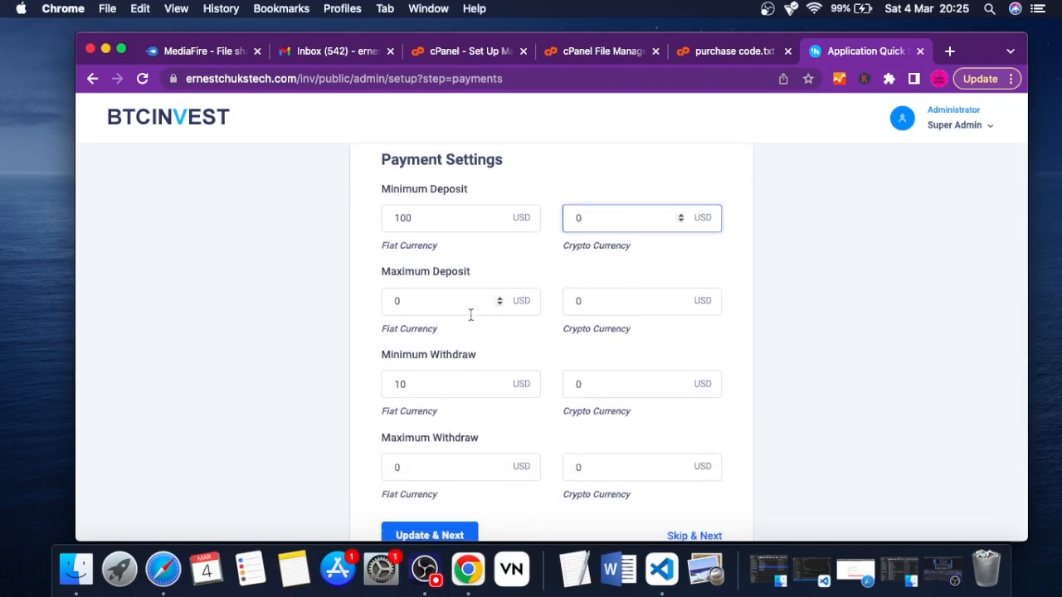
left_click(426, 302)
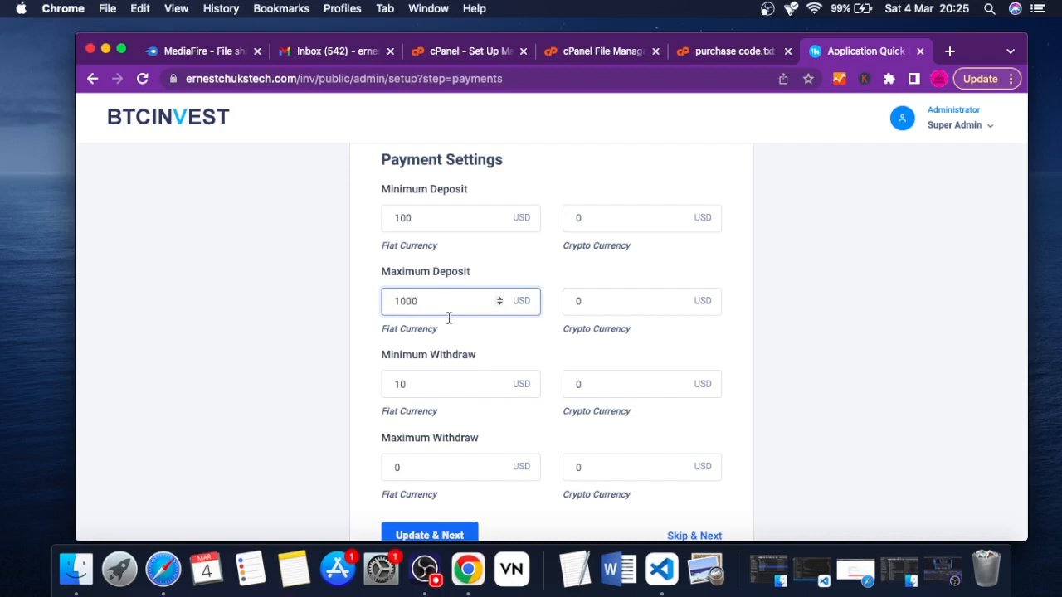
left_click(487, 336)
scroll(487, 337, "down", 3)
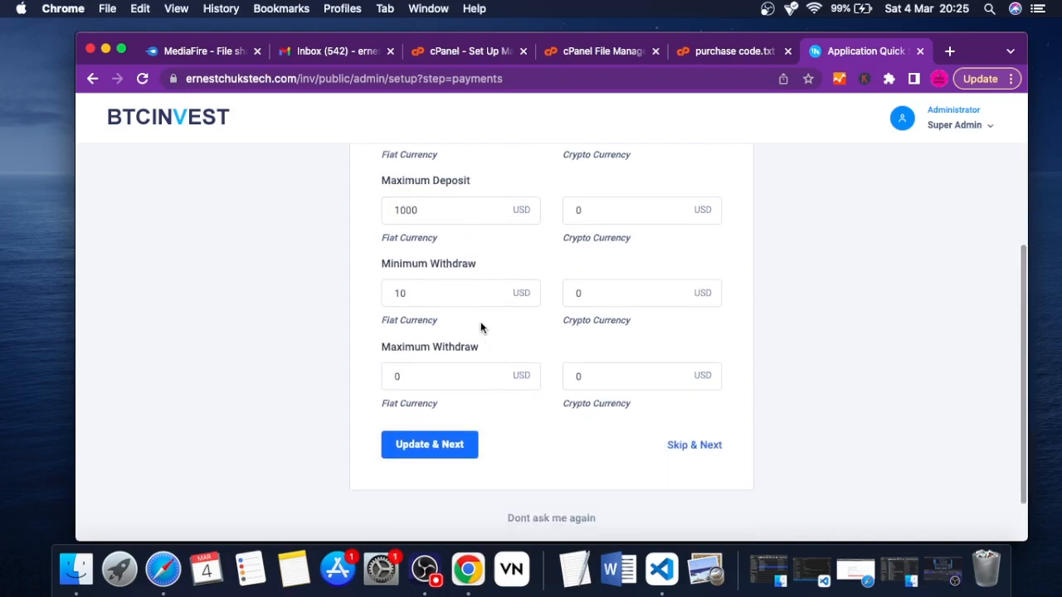
Set the Minimum Withdraw to 100 for fiat currency and 0.1 for crypto currency
left_click(444, 294)
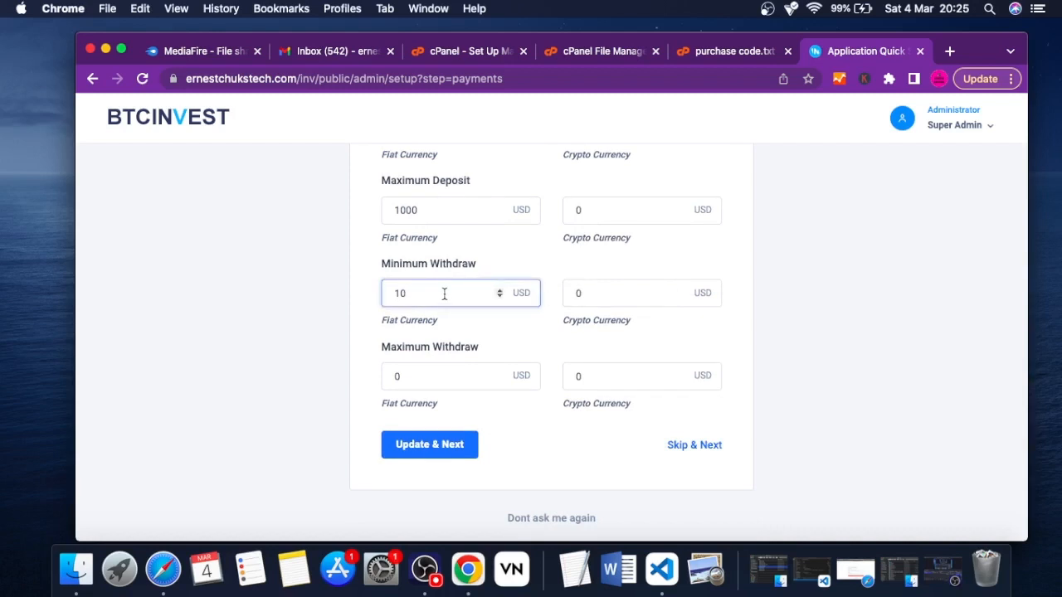
left_click(587, 295)
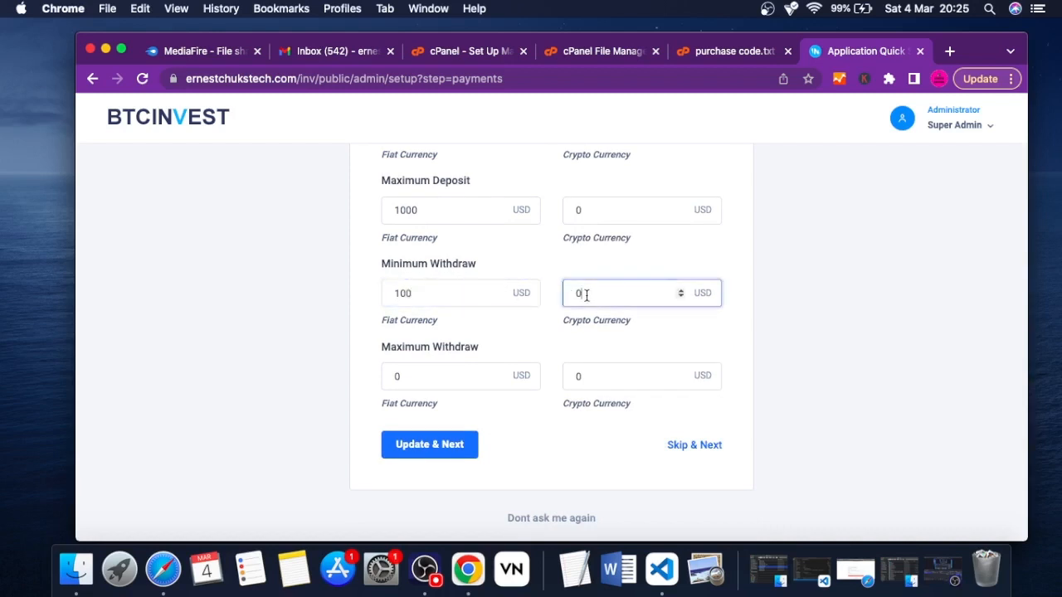
type("0.")
Set the Maximum Withdraw to 10 for fiat and 0.6 for crypto currency, and submit the payment settings
left_click(440, 381)
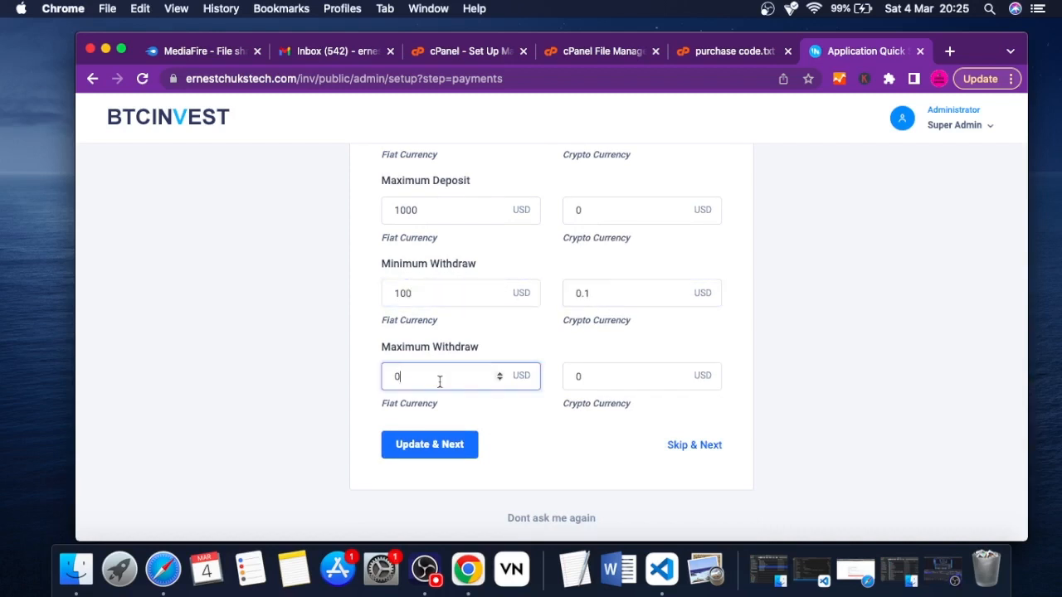
left_click(619, 381)
key("BackSpace")
type("0.6")
left_click(676, 349)
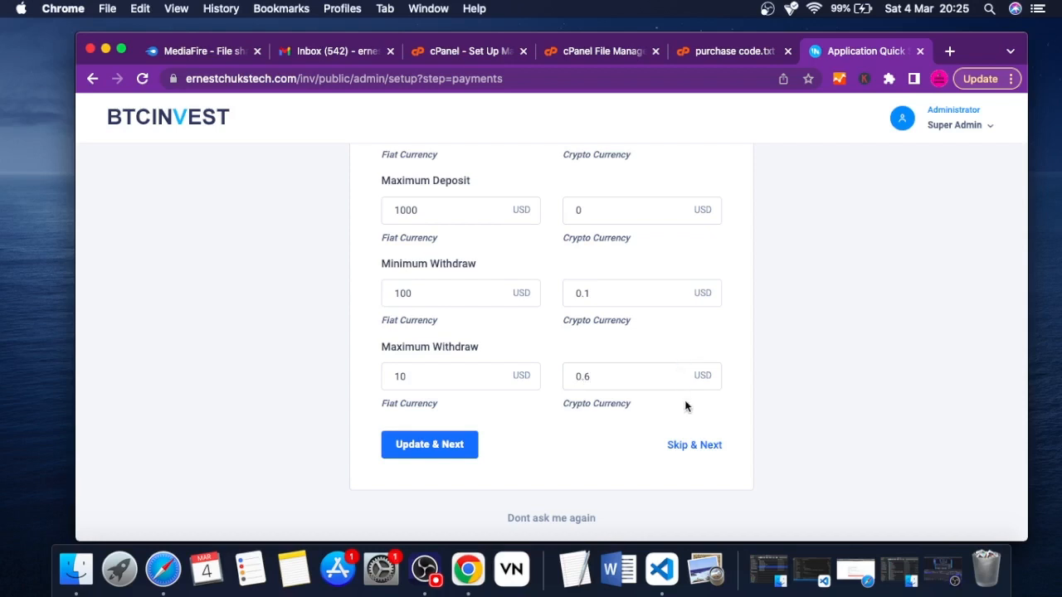
left_click(441, 448)
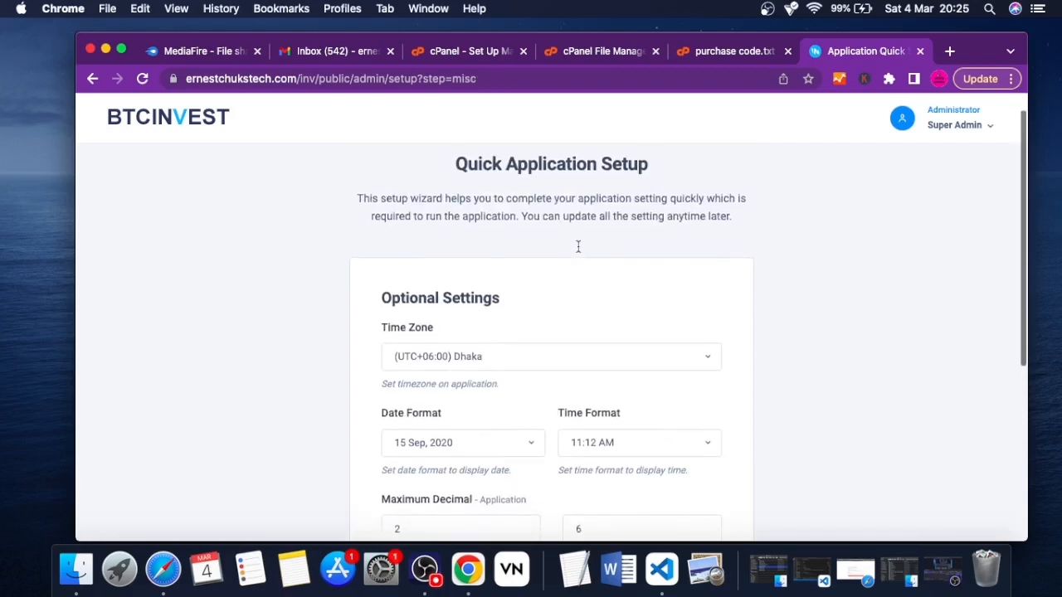
Examine the available time zones in the Optional Settings form and review its date, time and decimal fields
scroll(578, 246, "down", 3)
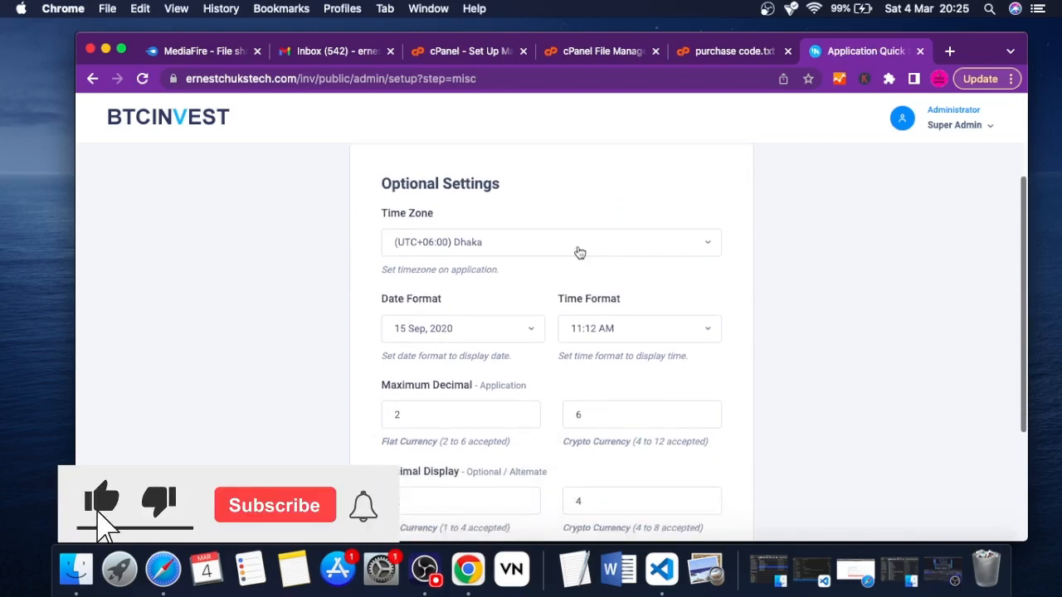
scroll(578, 249, "down", 1)
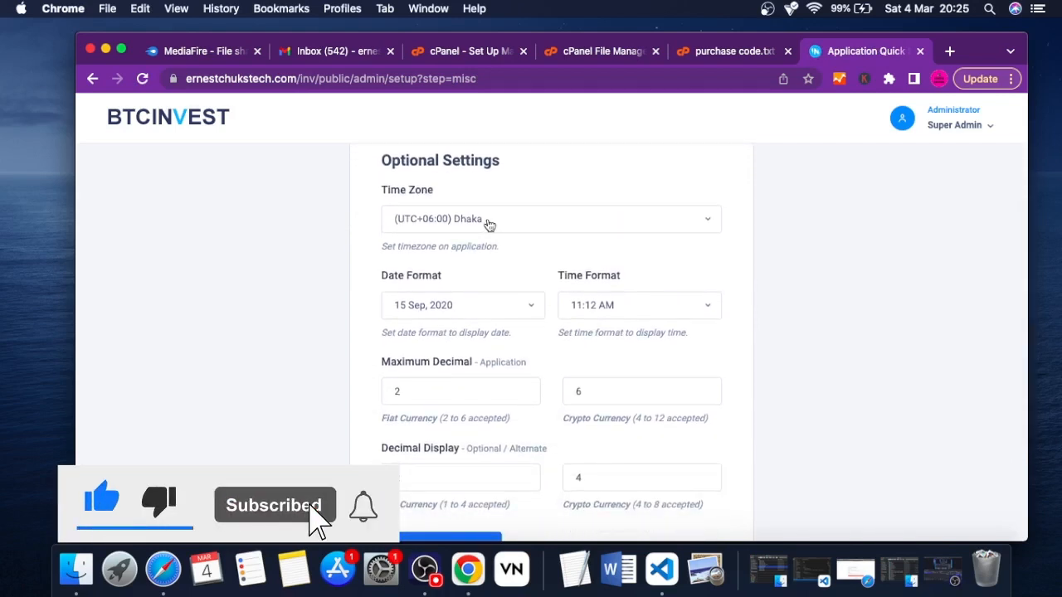
left_click(520, 231)
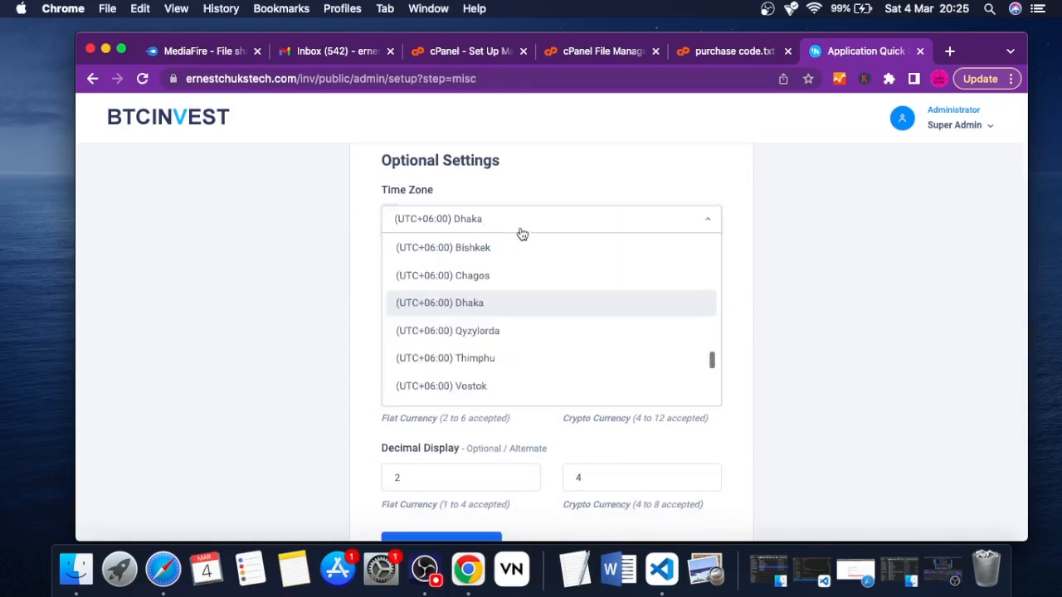
scroll(545, 355, "down", 3)
scroll(548, 356, "up", 3)
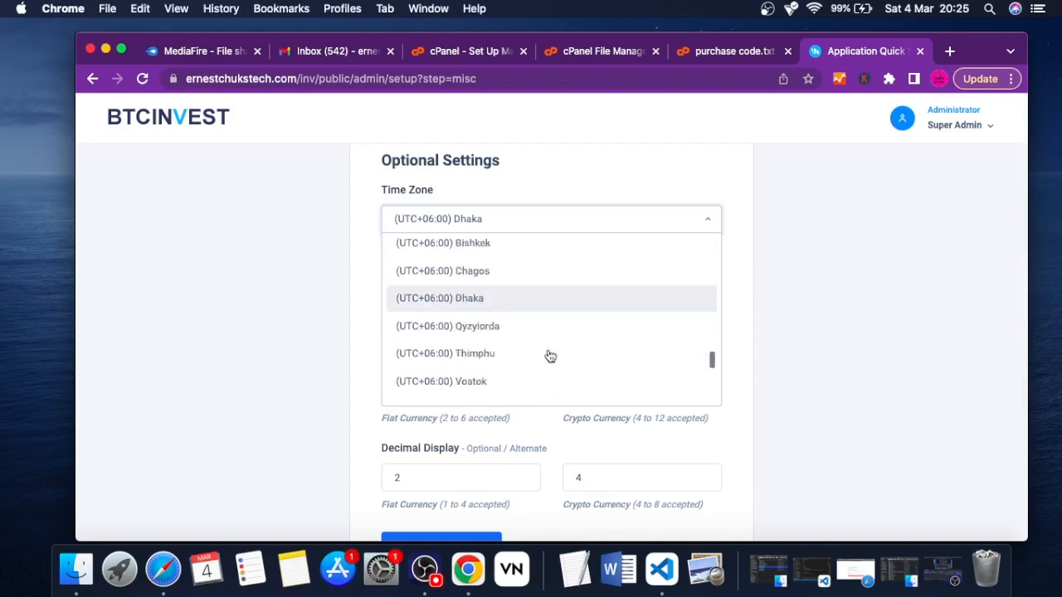
scroll(549, 356, "up", 10)
scroll(550, 355, "down", 5)
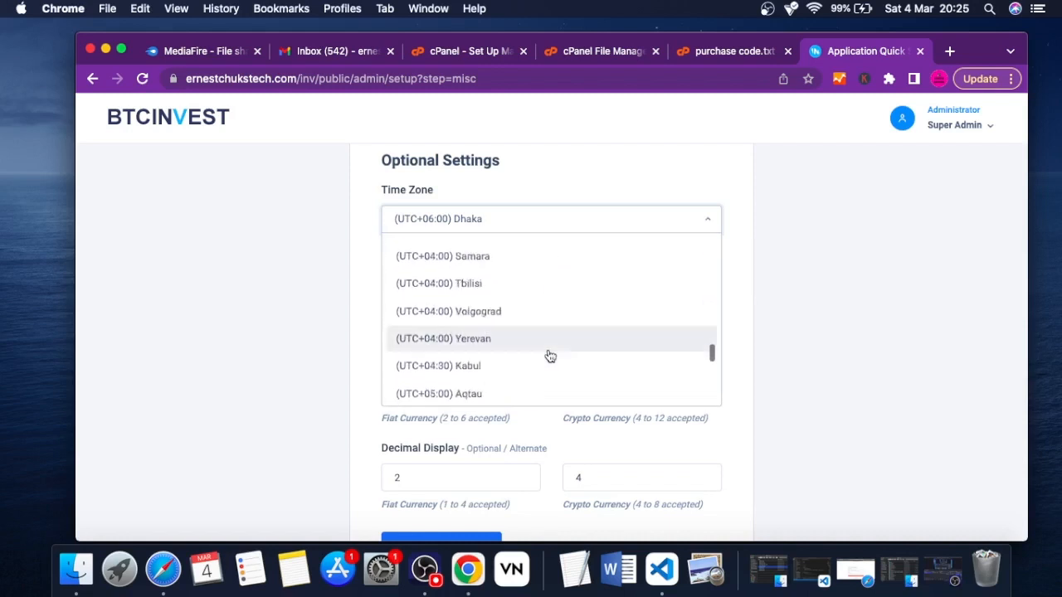
scroll(550, 356, "down", 20)
scroll(550, 355, "up", 3)
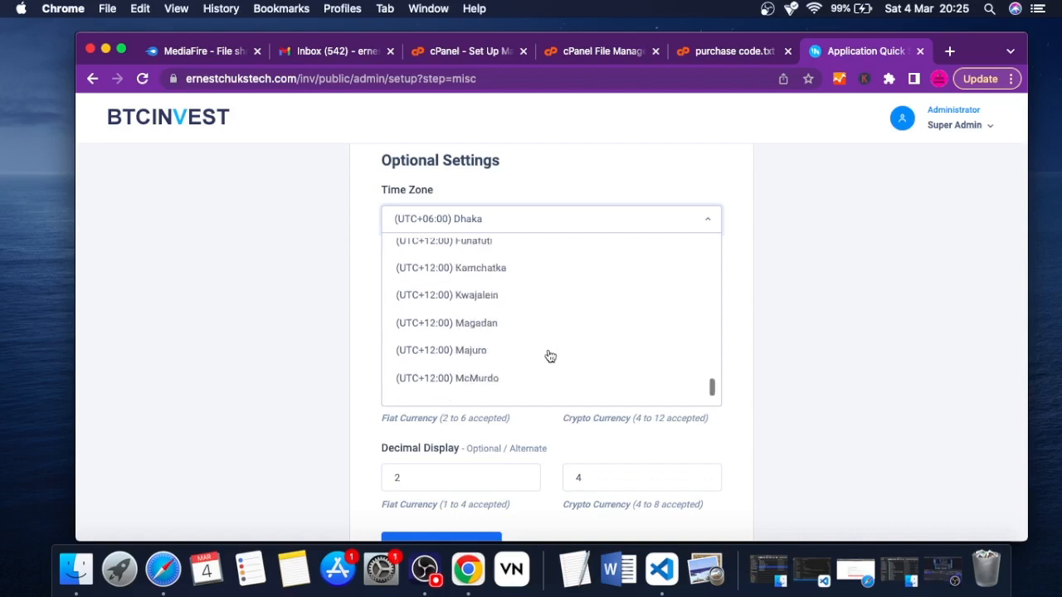
scroll(550, 356, "up", 20)
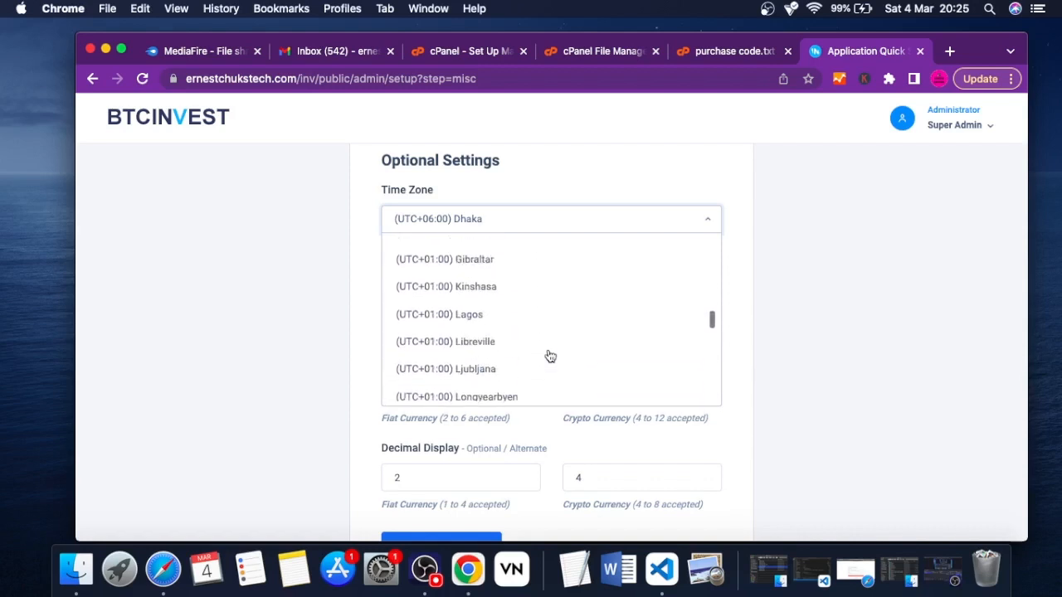
left_click(584, 171)
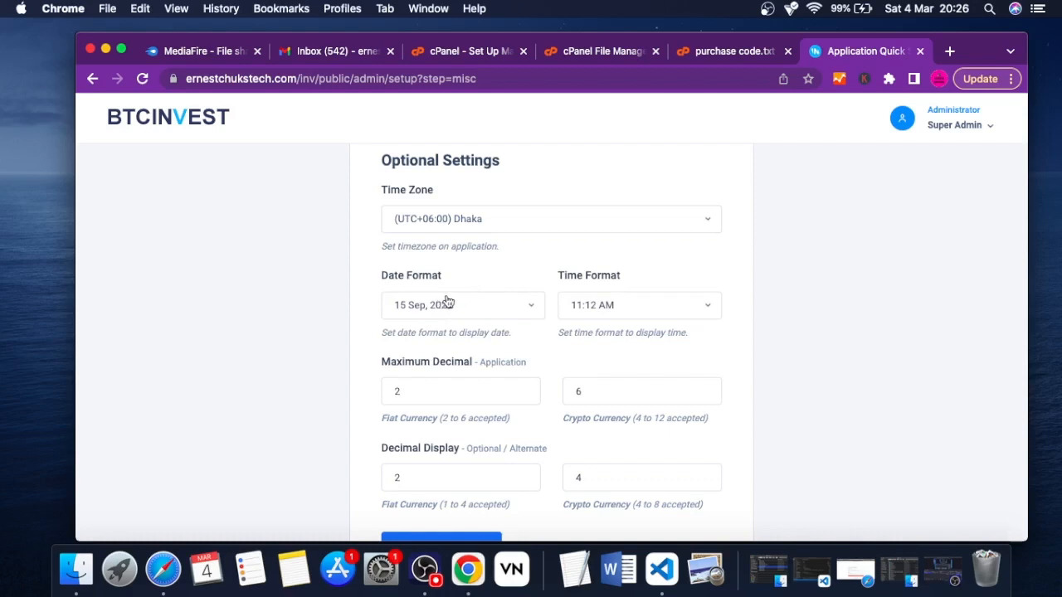
scroll(590, 311, "down", 2)
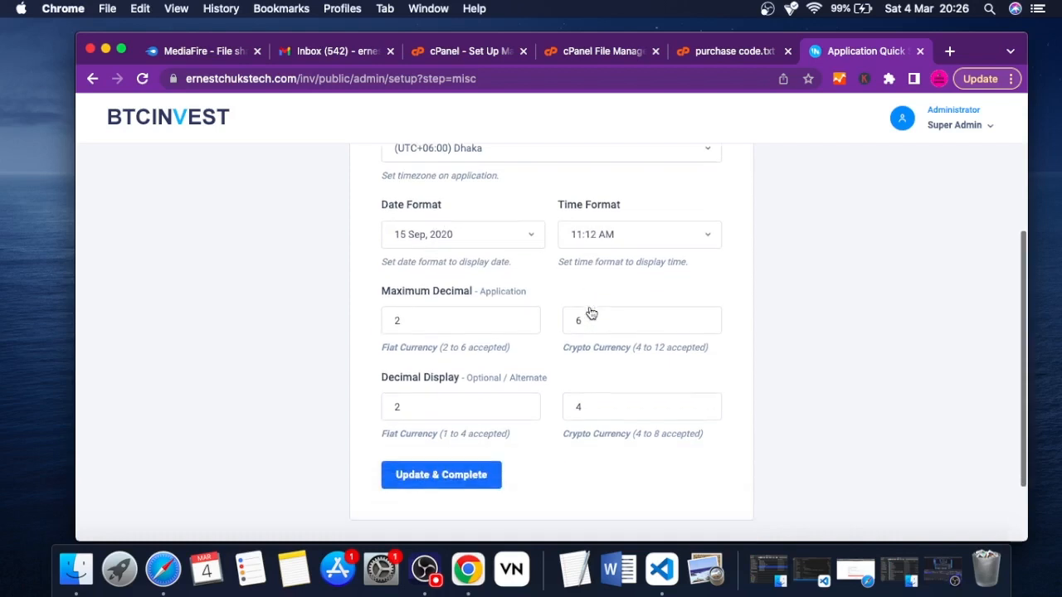
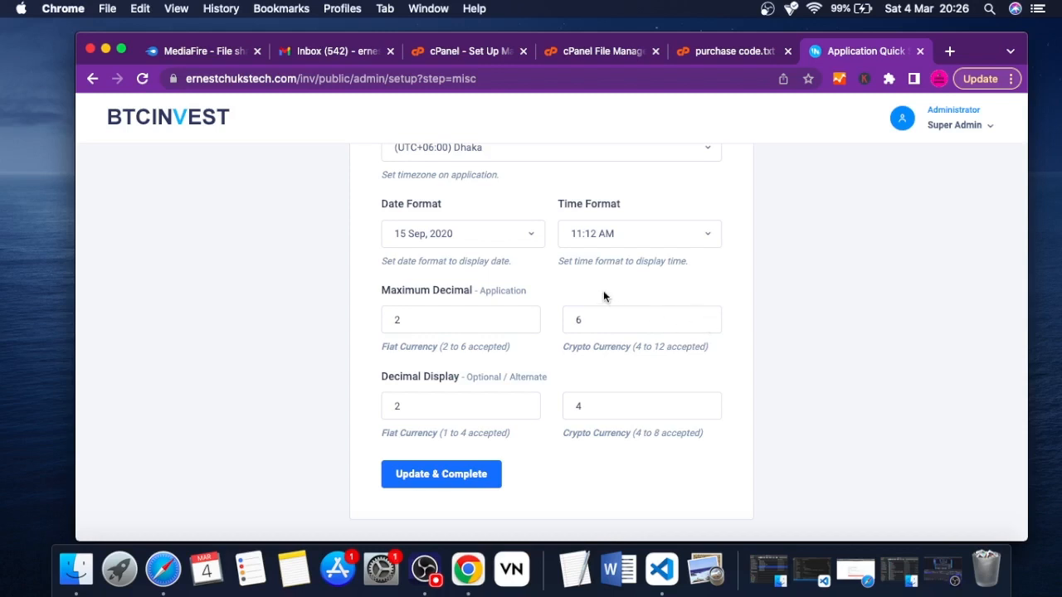
Submit the Optional Settings with their existing date, time and decimal values to complete the quick setup, and go to the admin dashboard
scroll(603, 297, "down", 3)
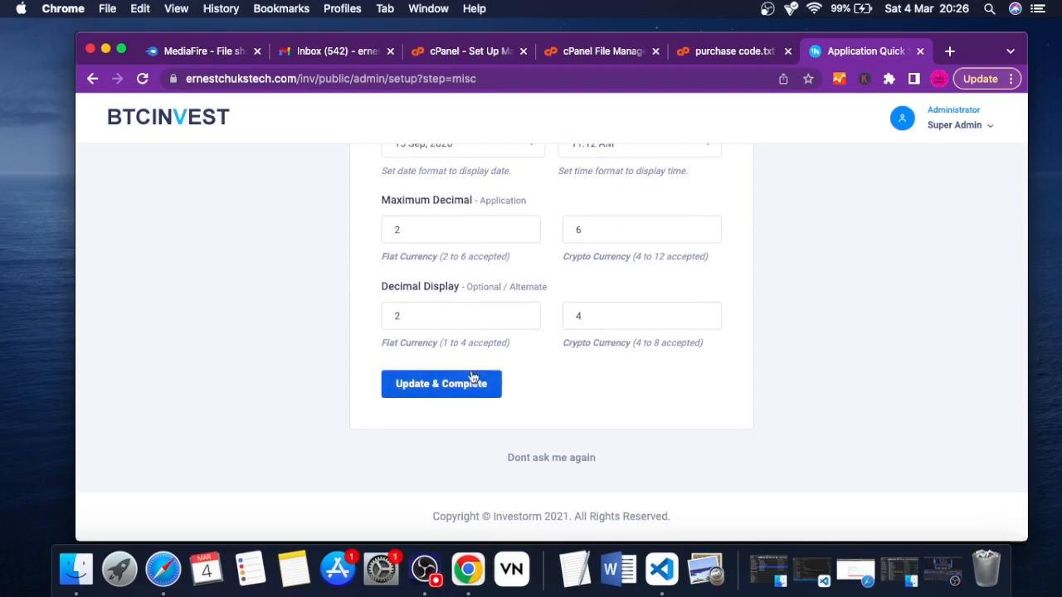
left_click(437, 386)
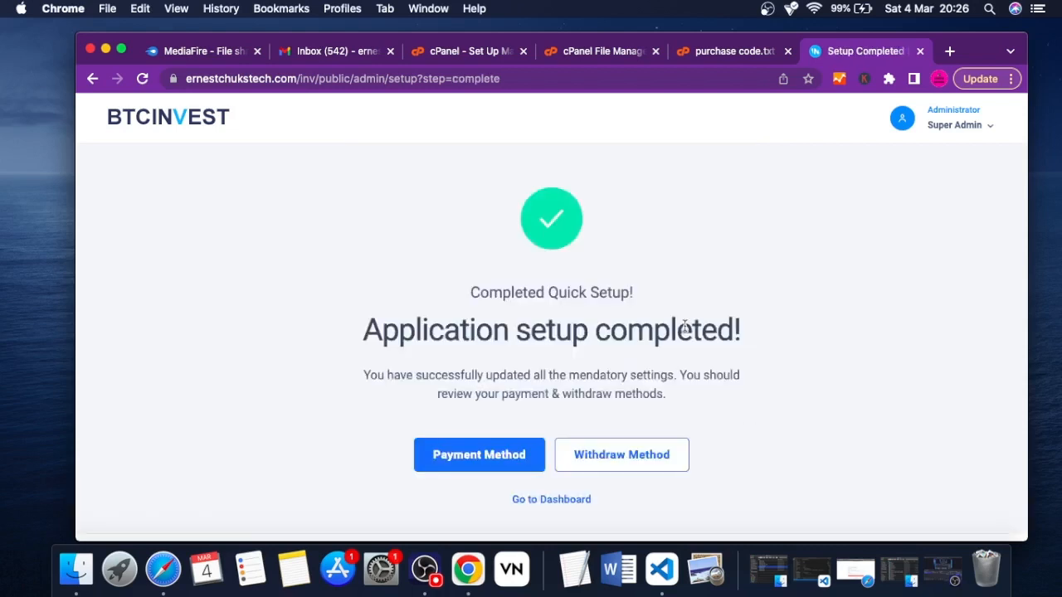
scroll(685, 326, "down", 1)
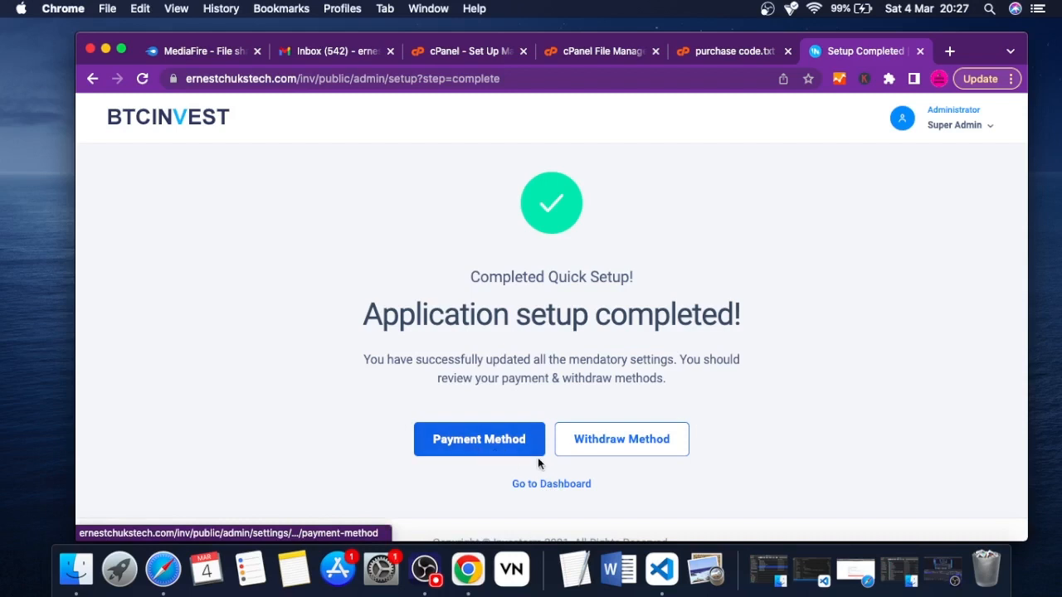
left_click(569, 489)
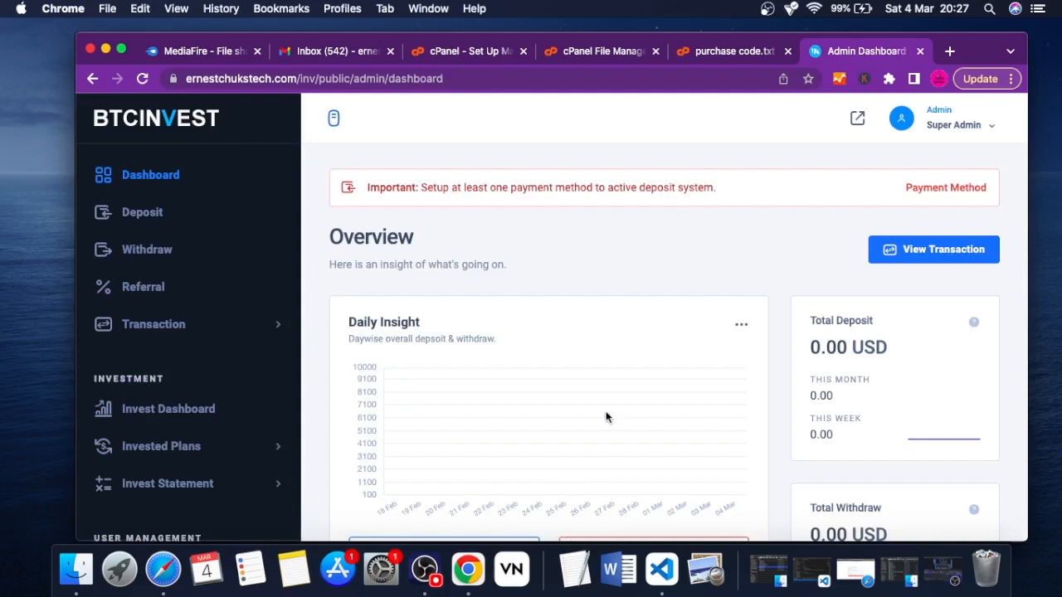
Examine the admin dashboard overview, including daily insight, transactions, investment activities, user activities and total stats
scroll(606, 416, "down", 5)
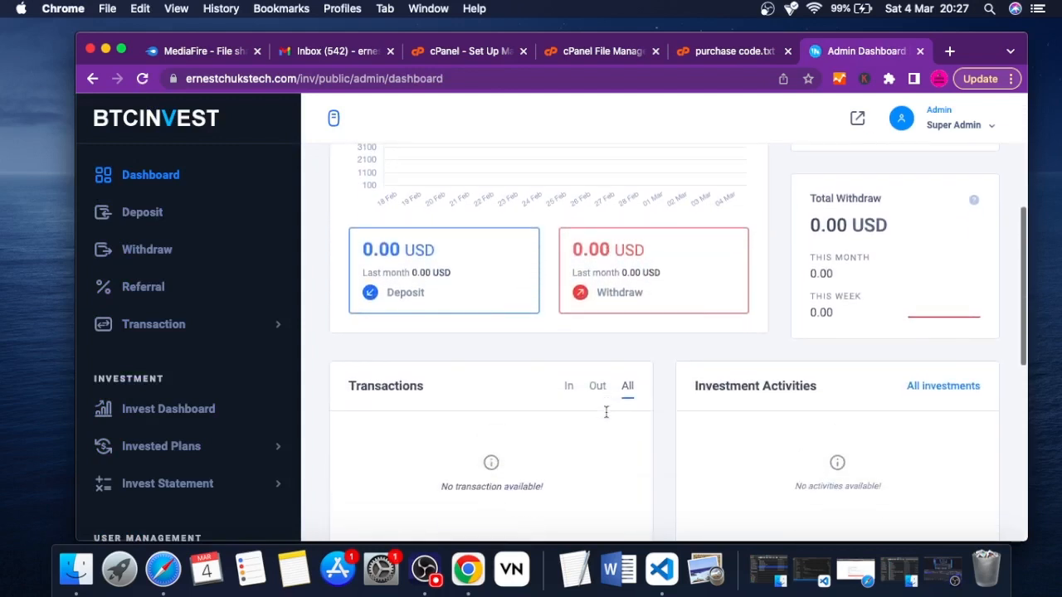
scroll(606, 412, "down", 2)
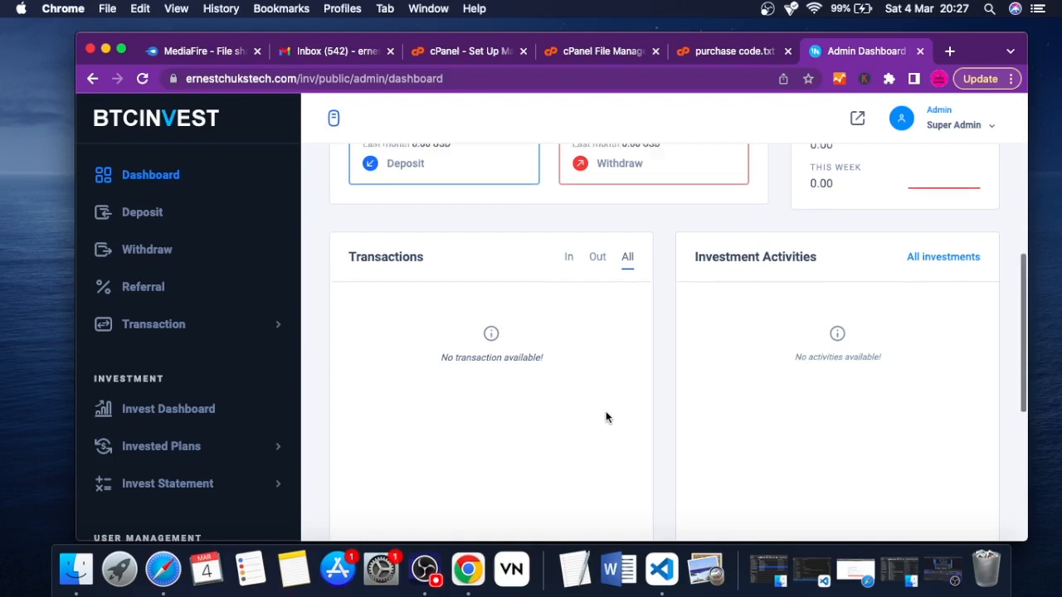
scroll(606, 416, "up", 5)
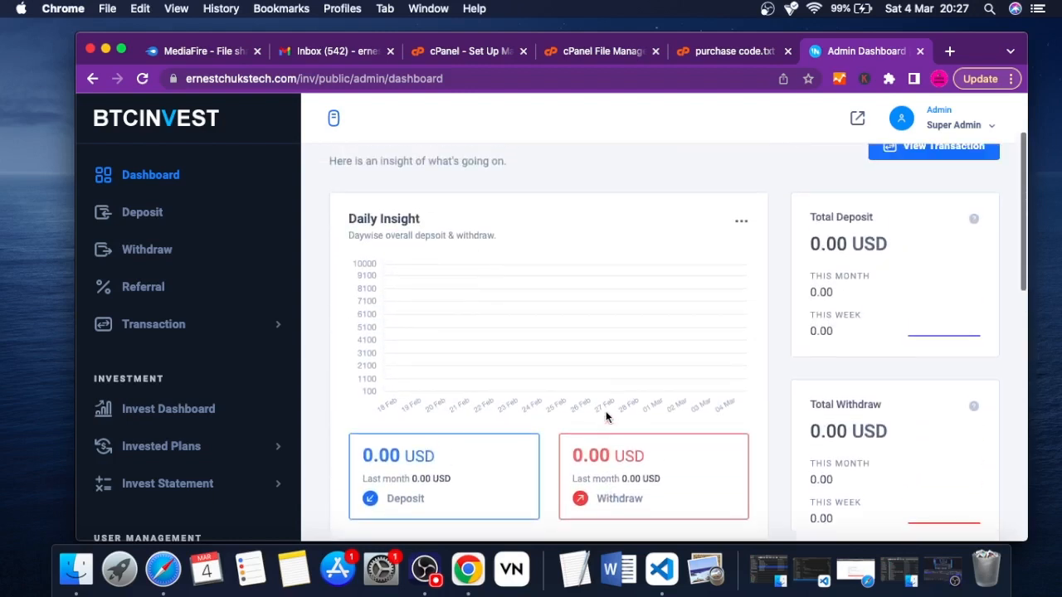
scroll(606, 416, "down", 6)
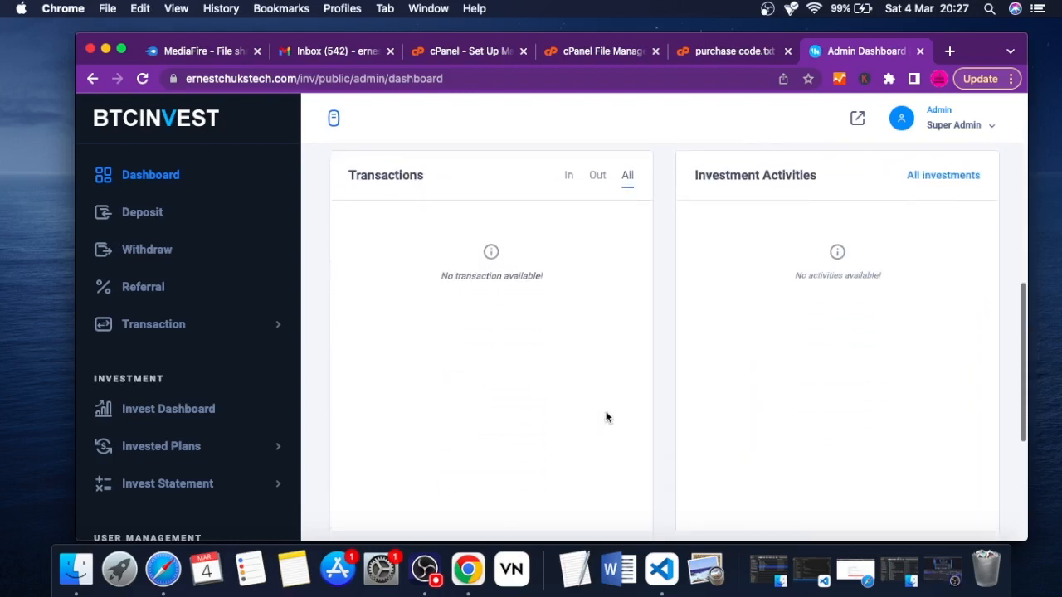
scroll(606, 417, "down", 4)
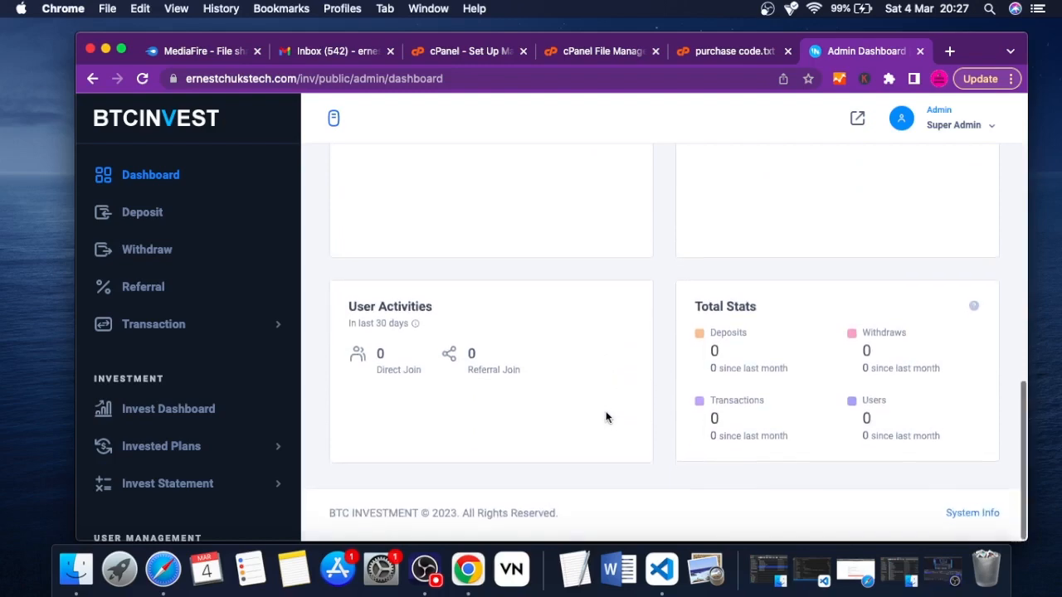
scroll(606, 416, "up", 10)
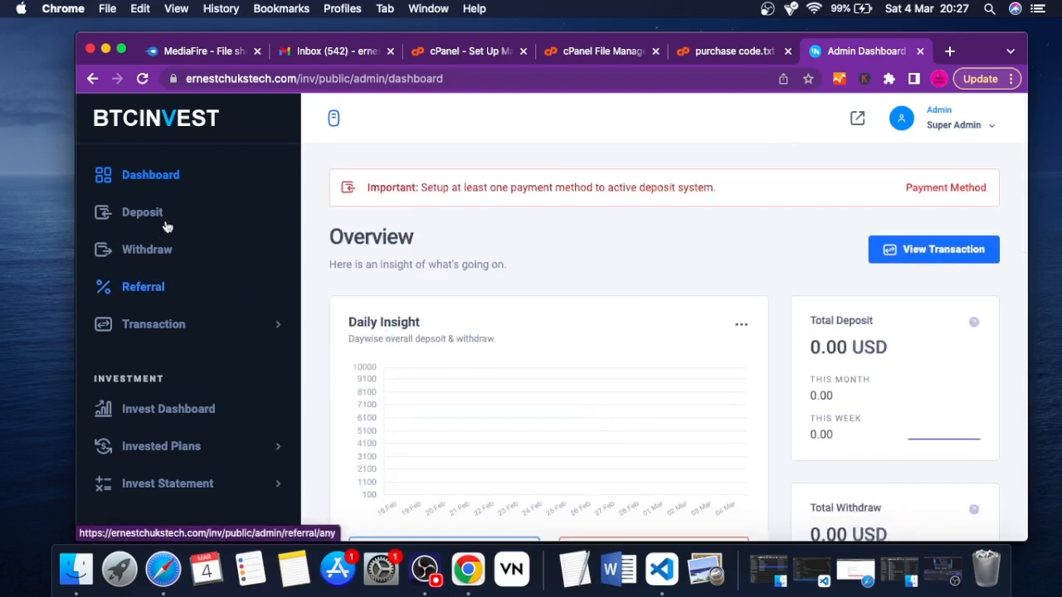
Open the Payment Options page within the Application Settings
scroll(216, 337, "down", 3)
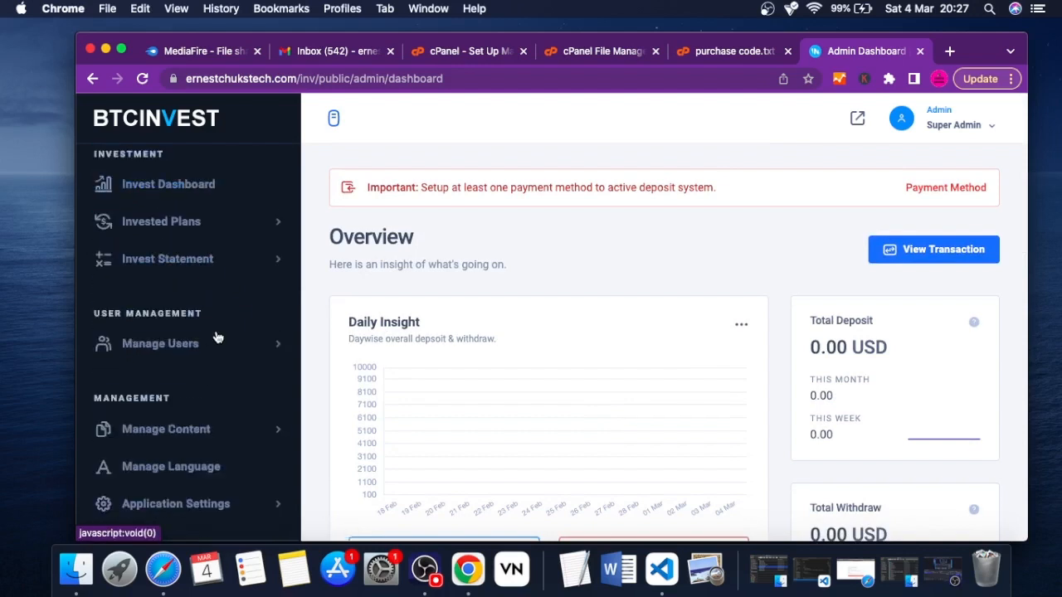
scroll(216, 336, "down", 5)
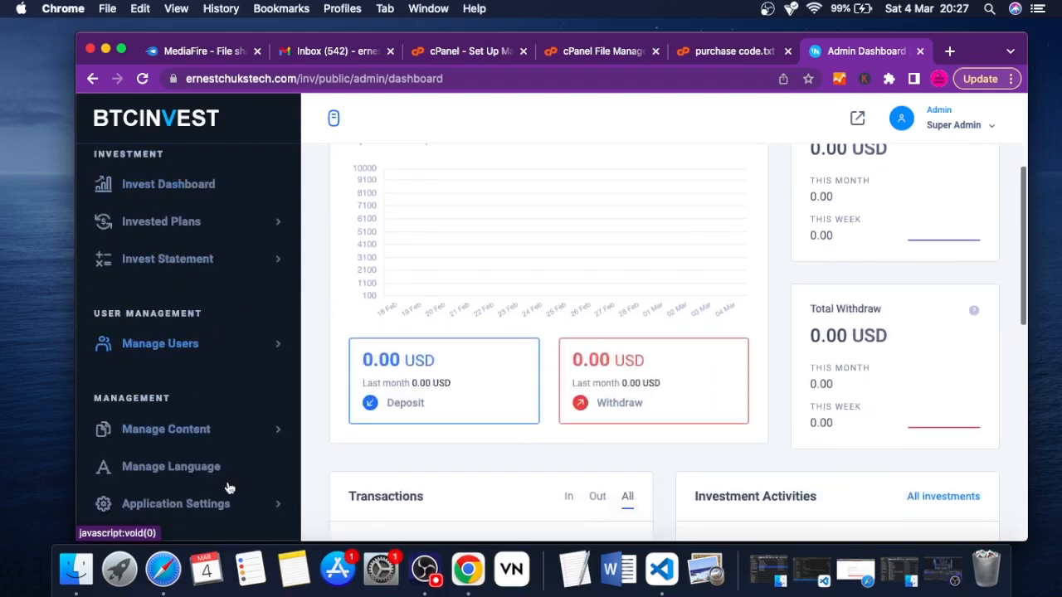
left_click(273, 508)
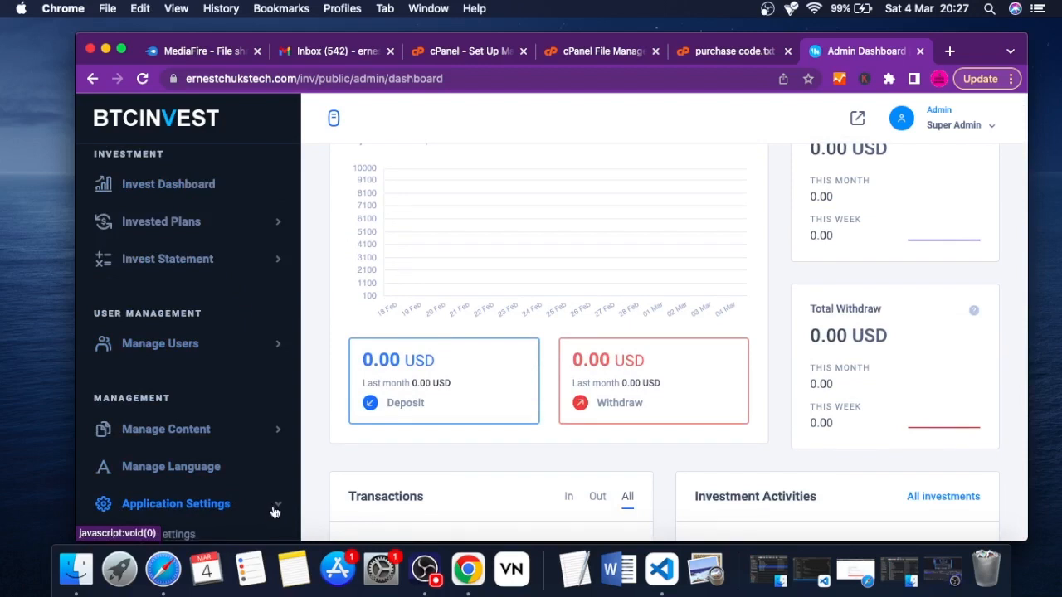
scroll(257, 474, "down", 5)
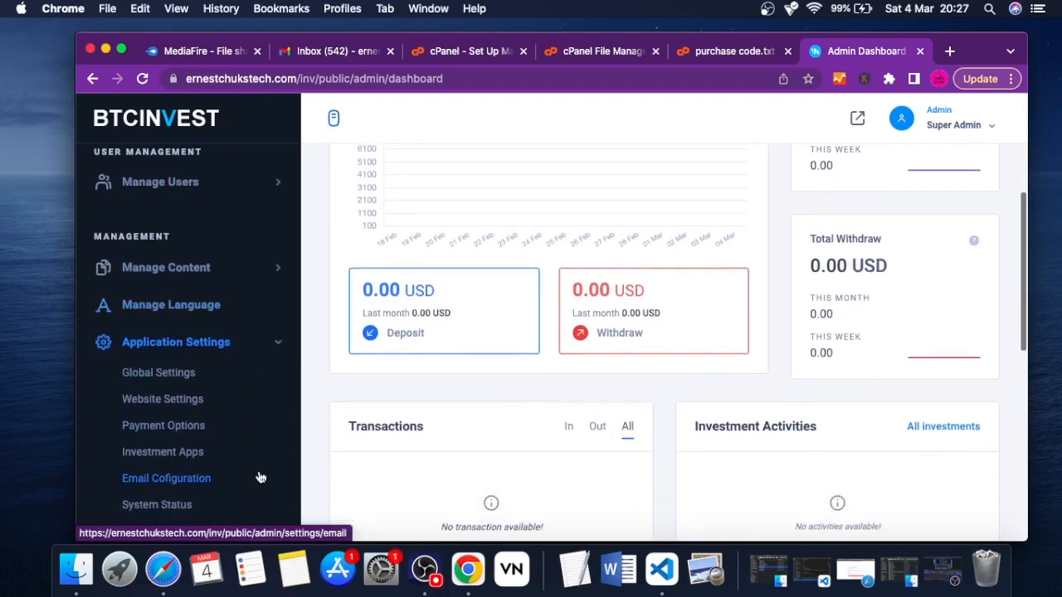
scroll(260, 476, "down", 5)
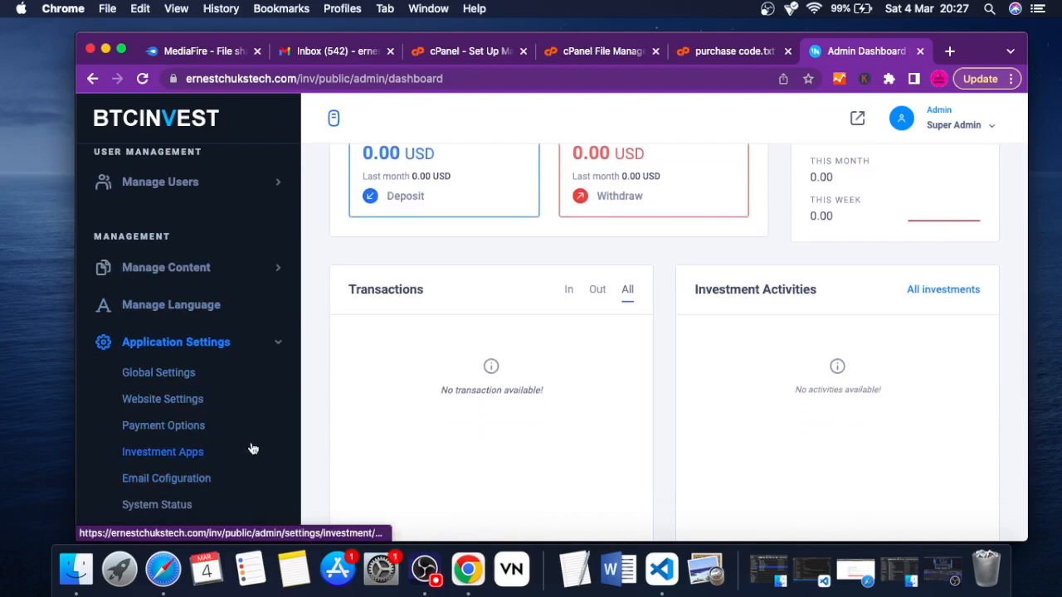
left_click(187, 434)
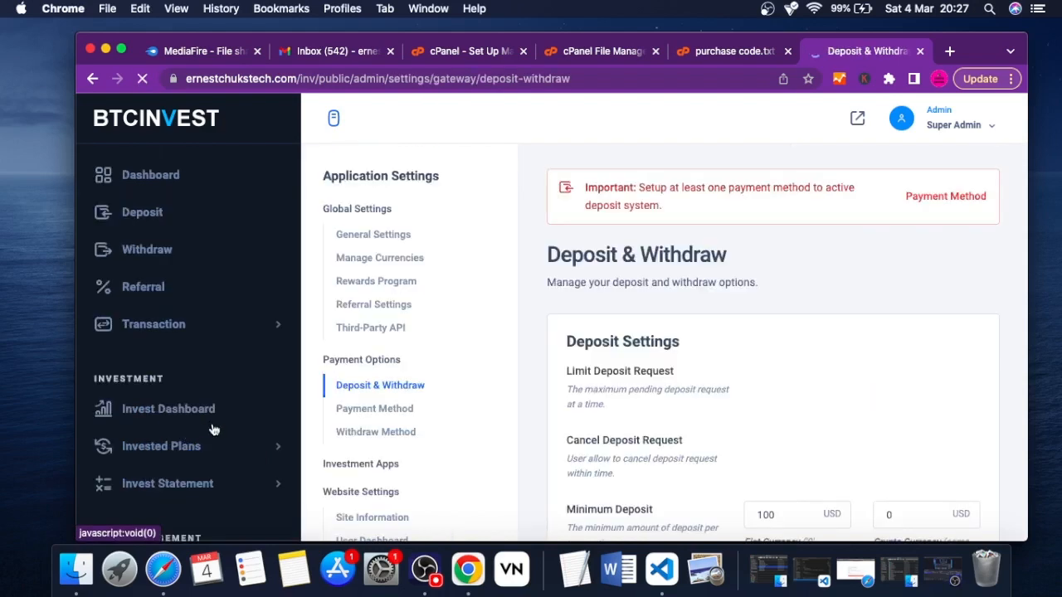
Examine the Deposit & Withdraw page's request limits, cancellation options, minimum and maximum amounts, disable switches and user notices
scroll(687, 383, "down", 2)
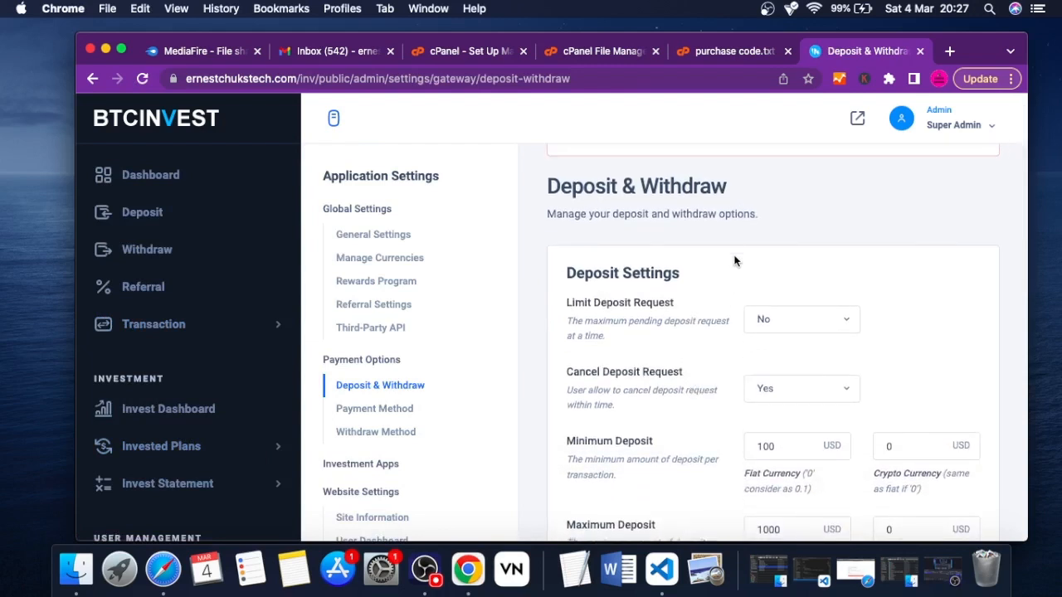
scroll(733, 252, "up", 2)
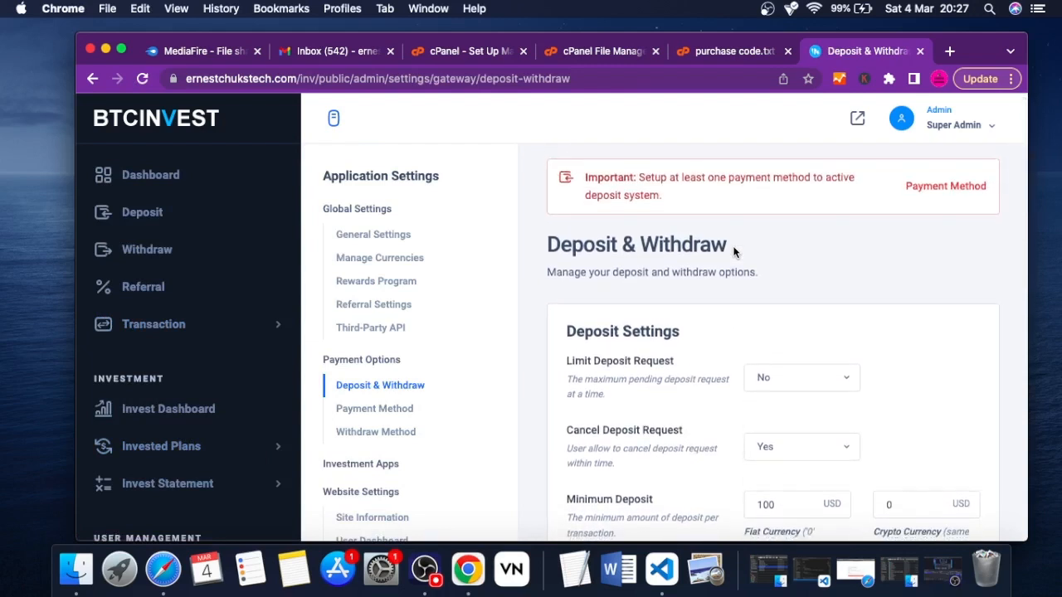
scroll(734, 251, "down", 3)
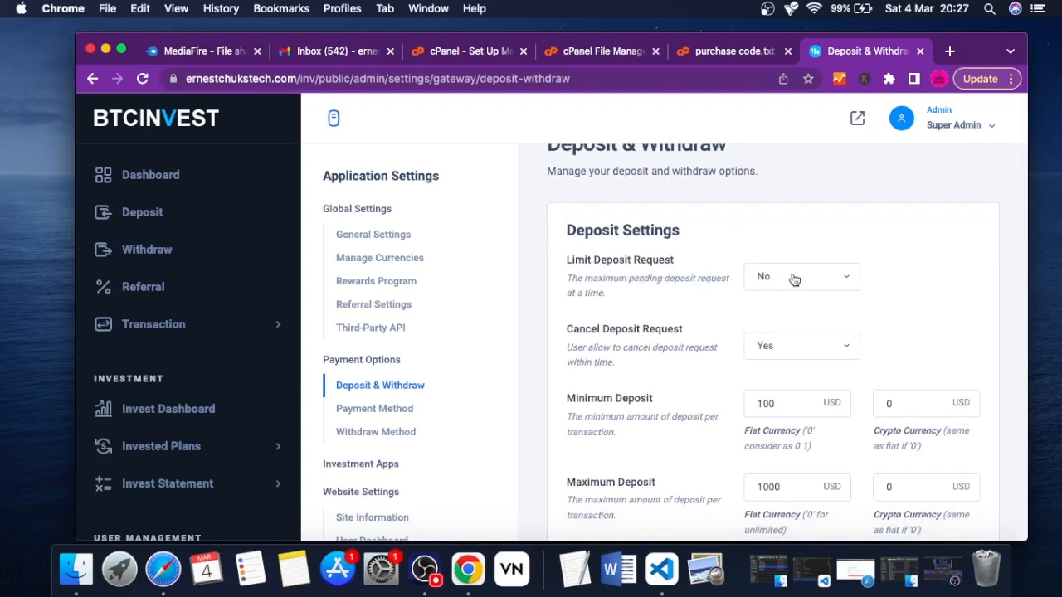
scroll(788, 342, "down", 7)
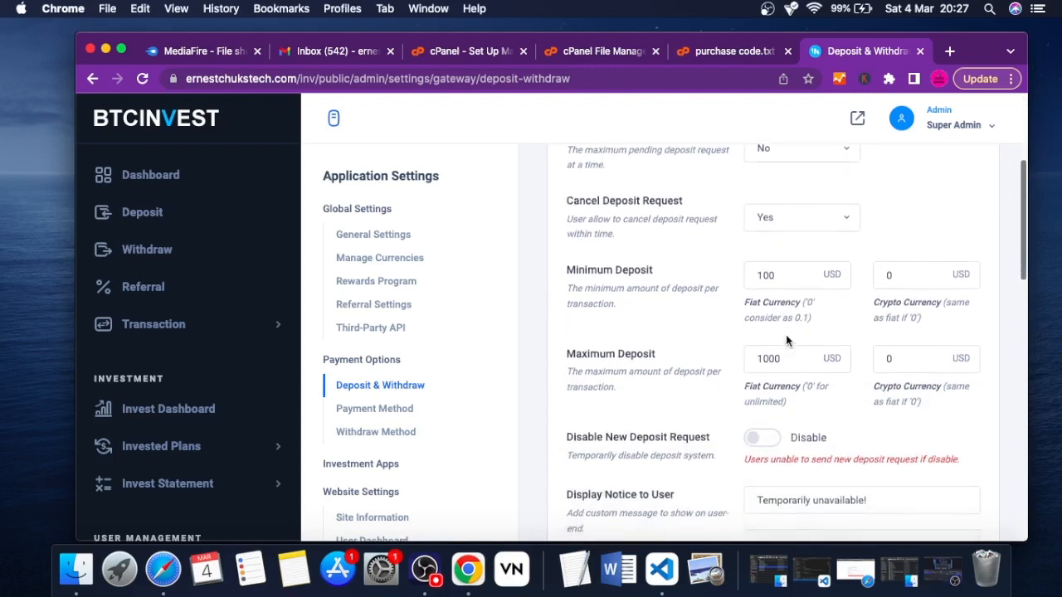
scroll(786, 334, "down", 4)
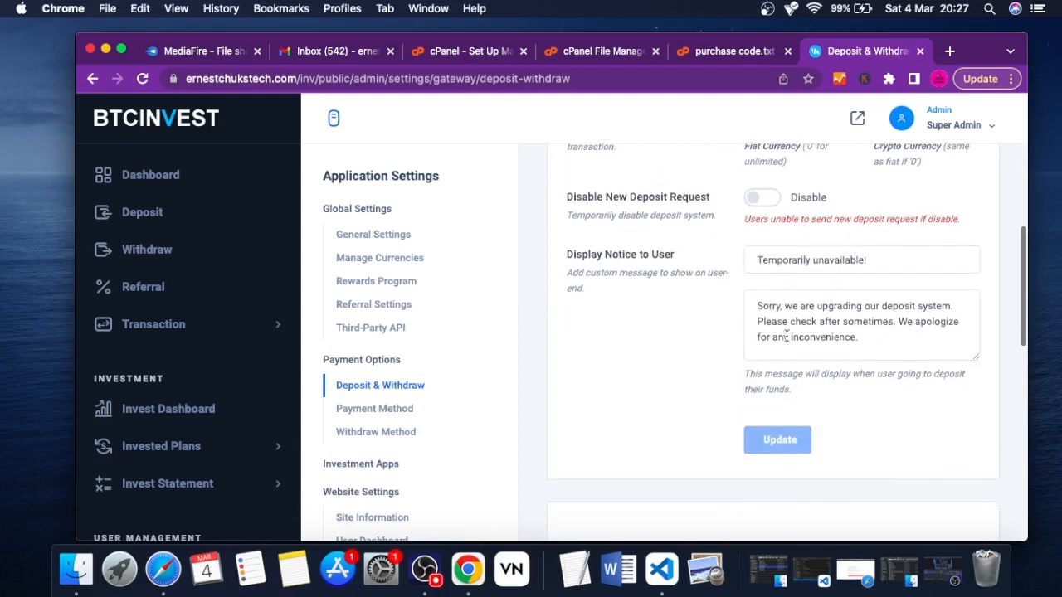
scroll(785, 336, "down", 9)
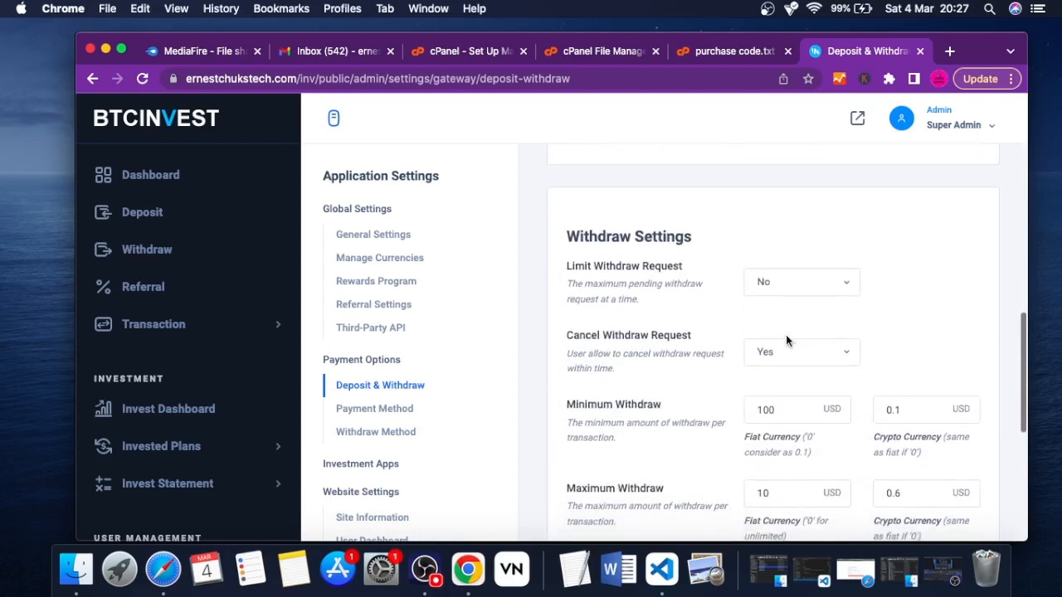
scroll(785, 335, "down", 9)
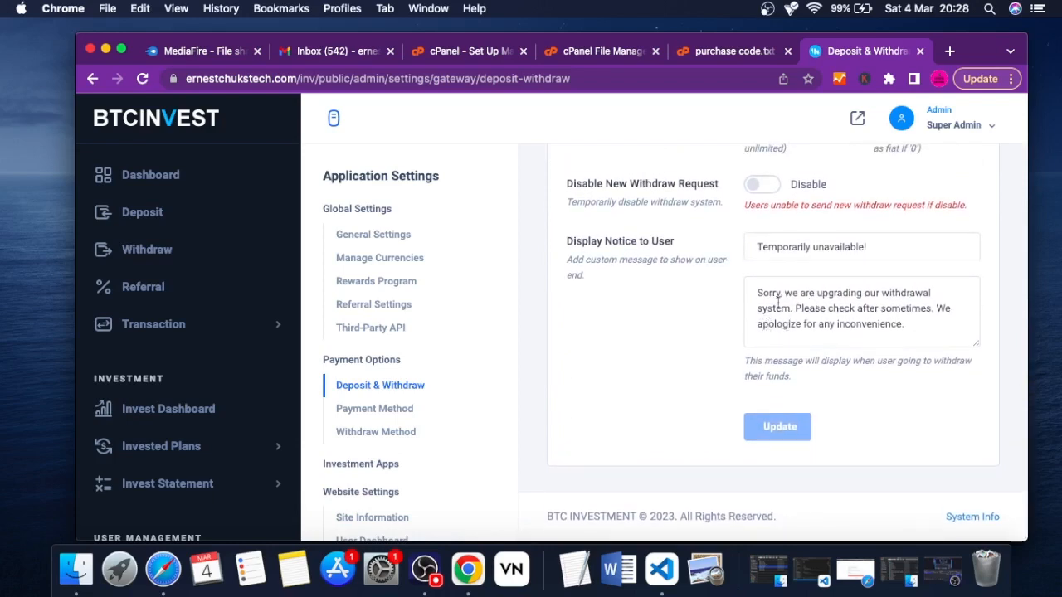
scroll(777, 301, "up", 20)
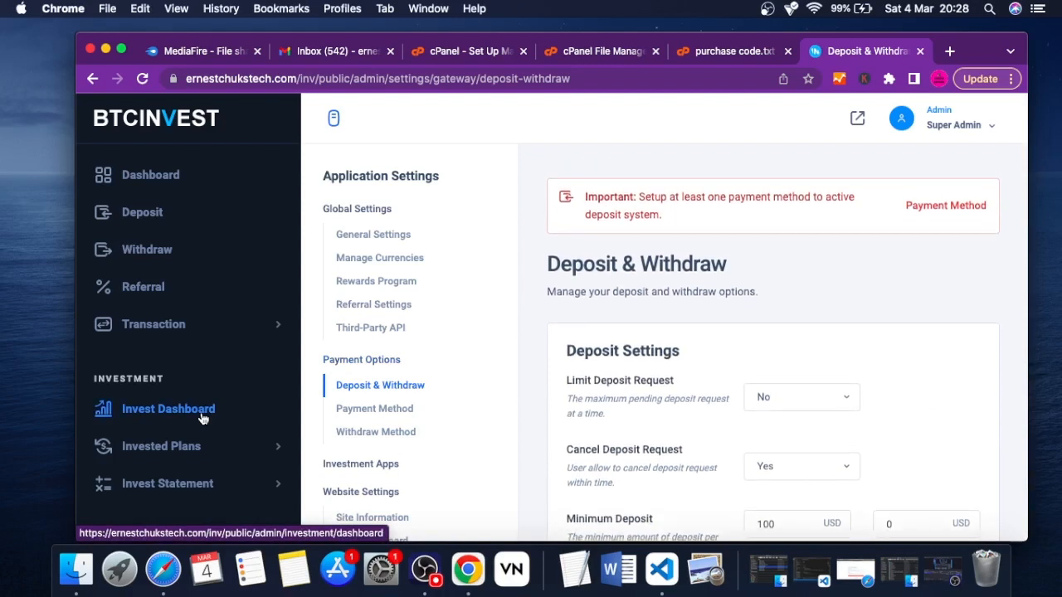
scroll(202, 418, "down", 10)
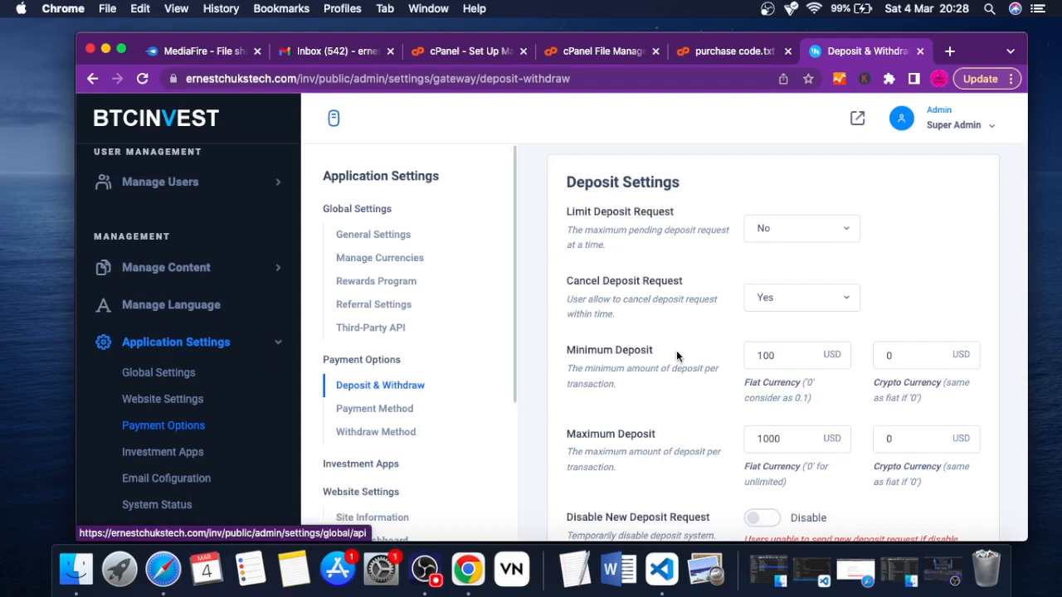
scroll(681, 357, "down", 5)
scroll(828, 351, "down", 8)
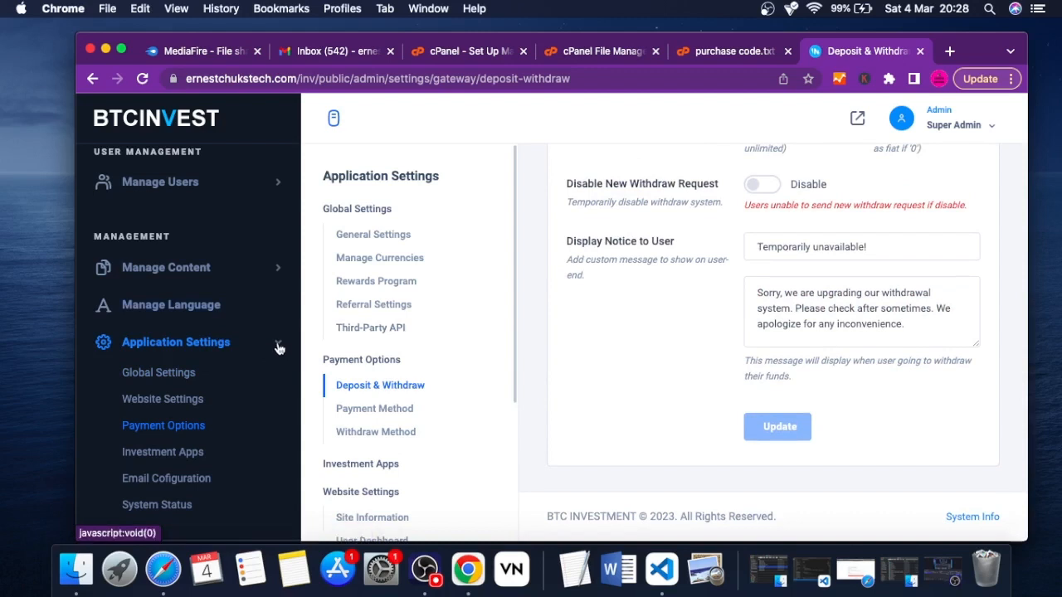
Look through the admin navigation's transaction, investment, user management and content management sections
scroll(168, 399, "up", 5)
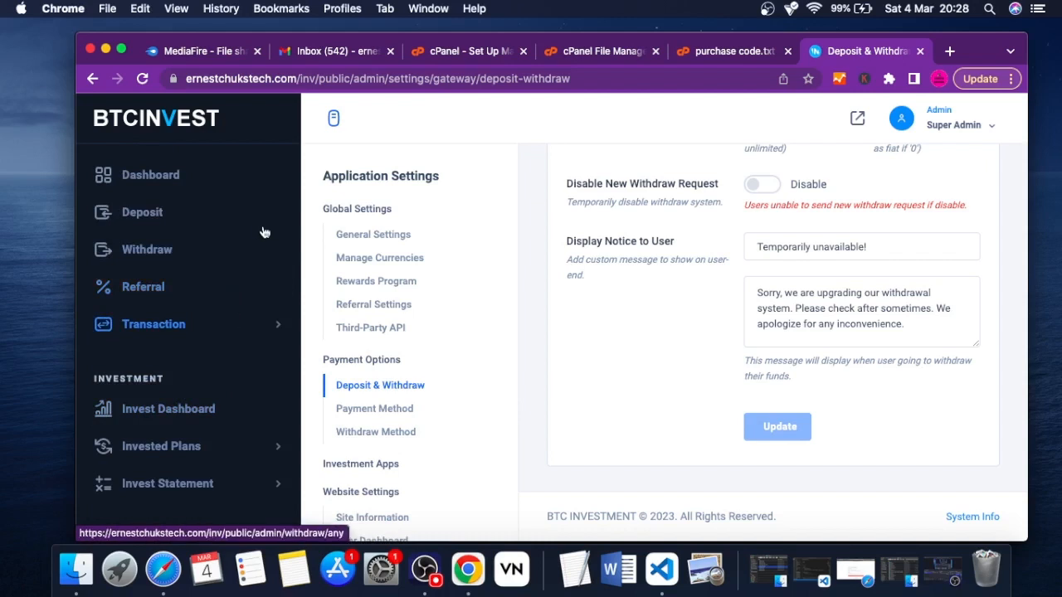
scroll(262, 229, "down", 5)
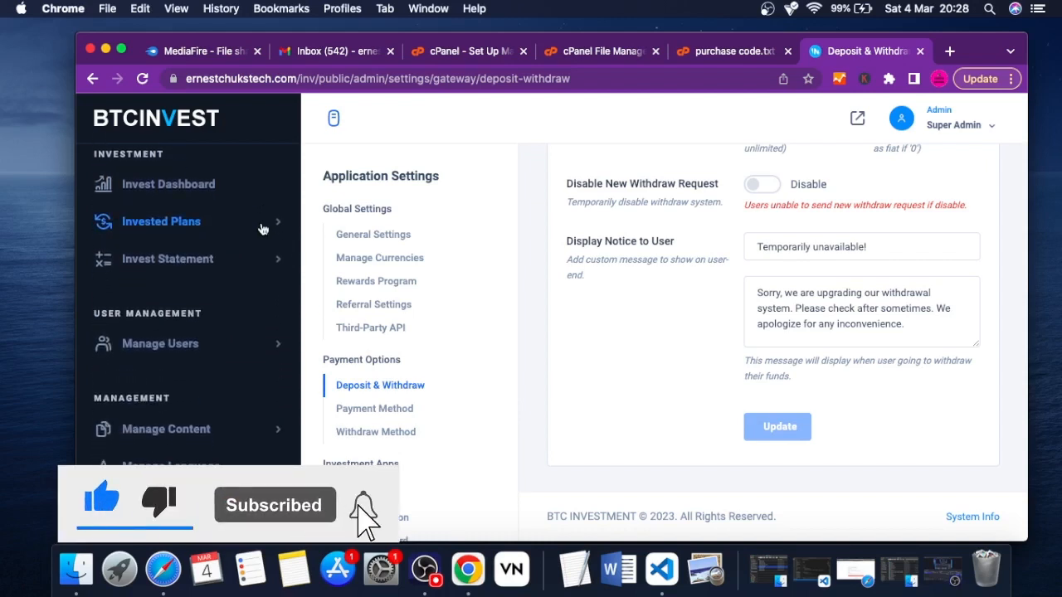
scroll(263, 229, "down", 1)
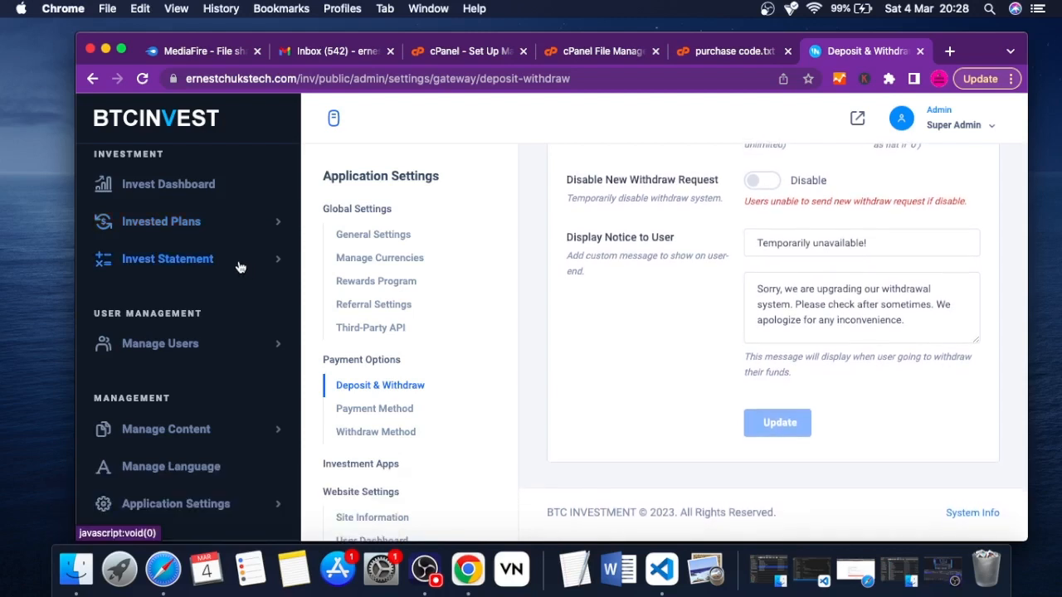
scroll(212, 294, "down", 1)
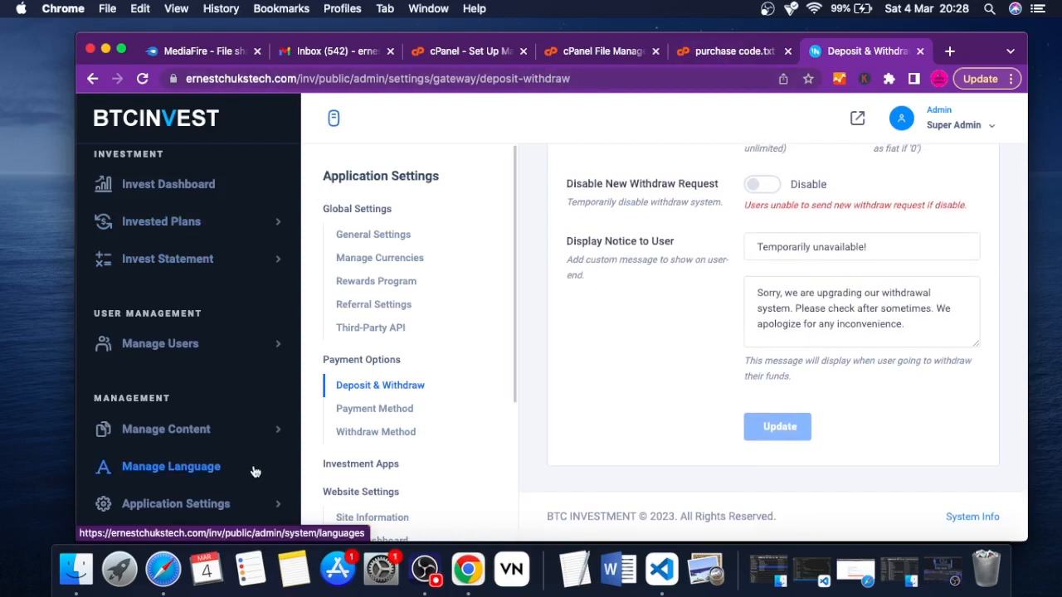
scroll(197, 462, "down", 1)
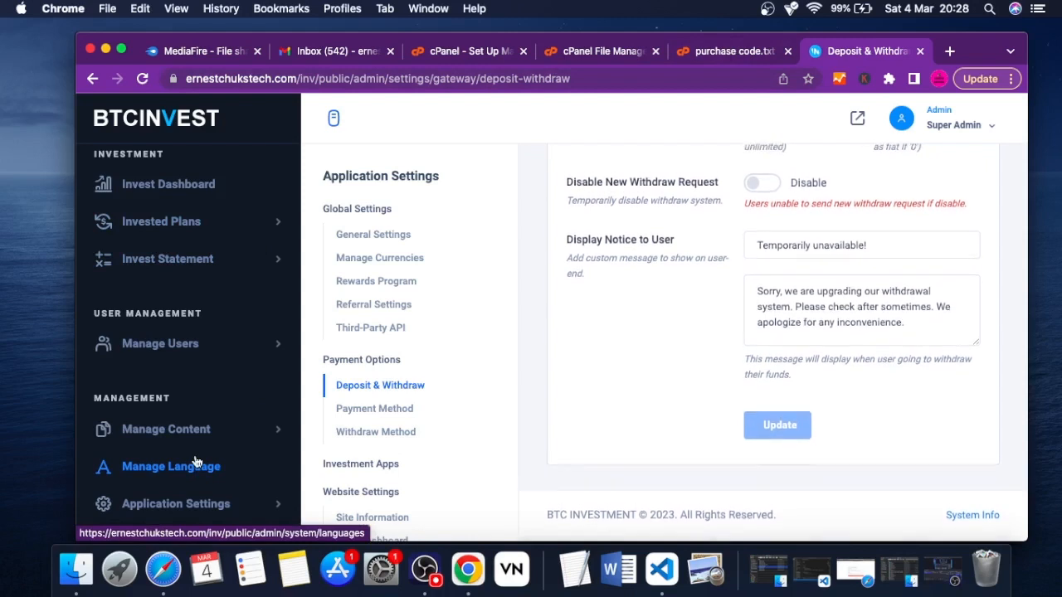